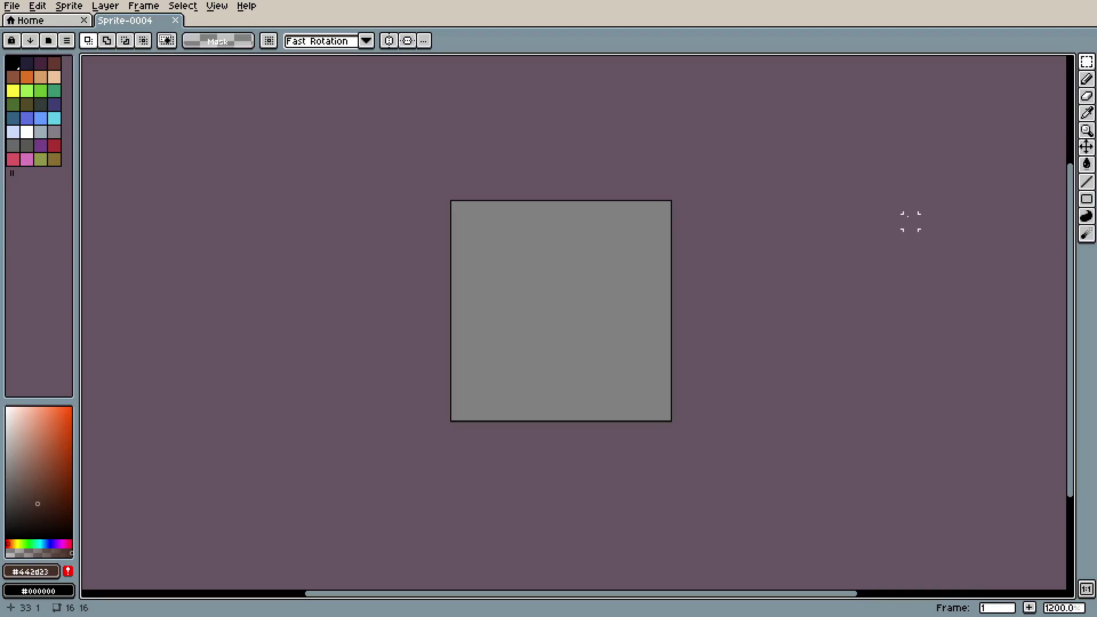
Step: Pencil a dark brown (#3e2a21) L-shaped rounded corner outline on the lower-left part of the canvas: vertical edge, one diagonal pixel, horizontal edge
{"action": "scroll", "coordinate": [732, 235], "scroll_direction": "right", "scroll_amount": 2}
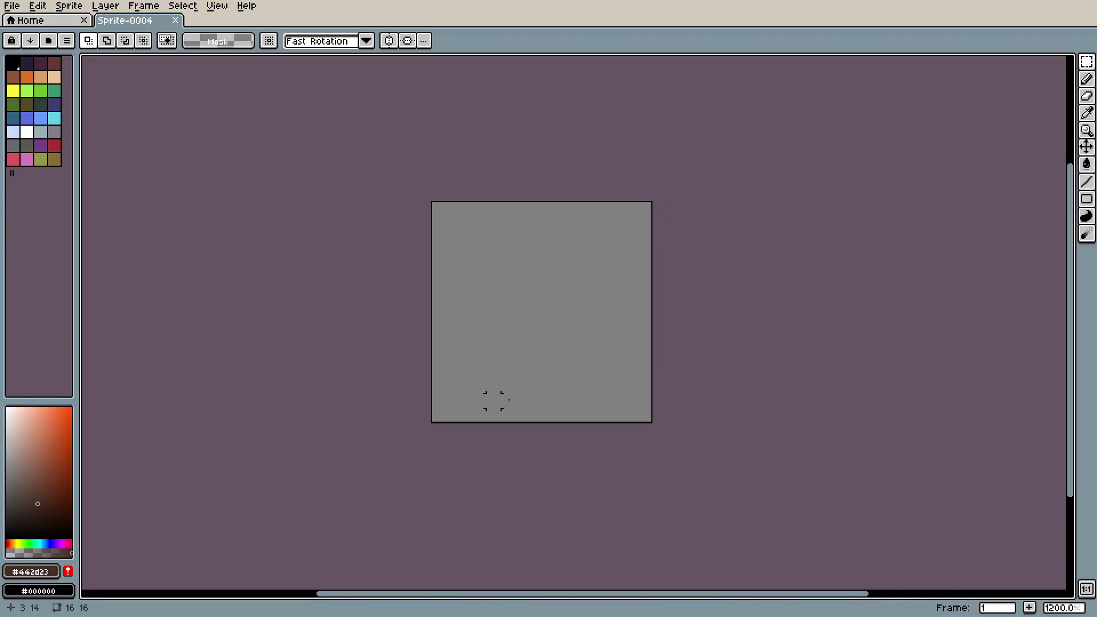
{"action": "key", "text": "b"}
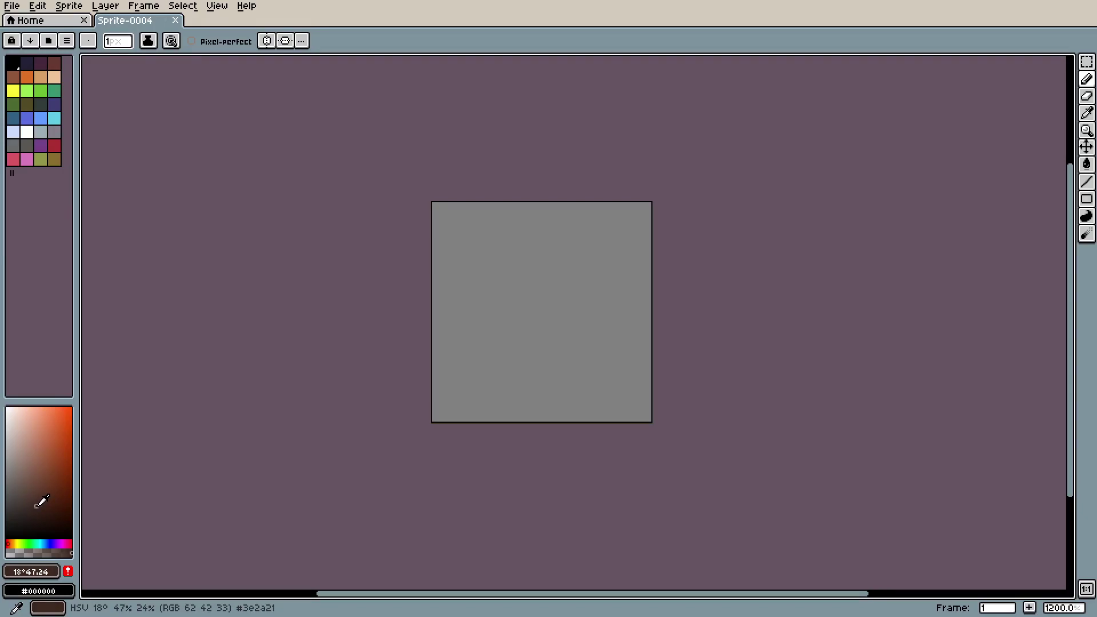
{"action": "scroll", "coordinate": [531, 297], "scroll_direction": "up", "scroll_amount": 3}
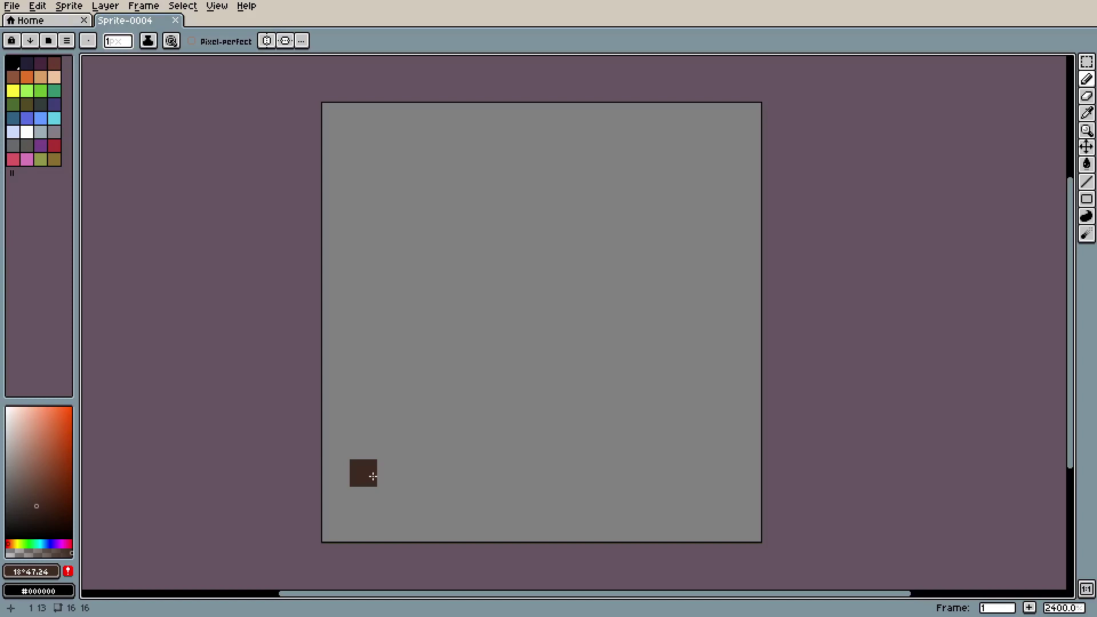
{"action": "left_click", "coordinate": [391, 473]}
{"action": "left_click_drag", "start_coordinate": [363, 445], "coordinate": [364, 394]}
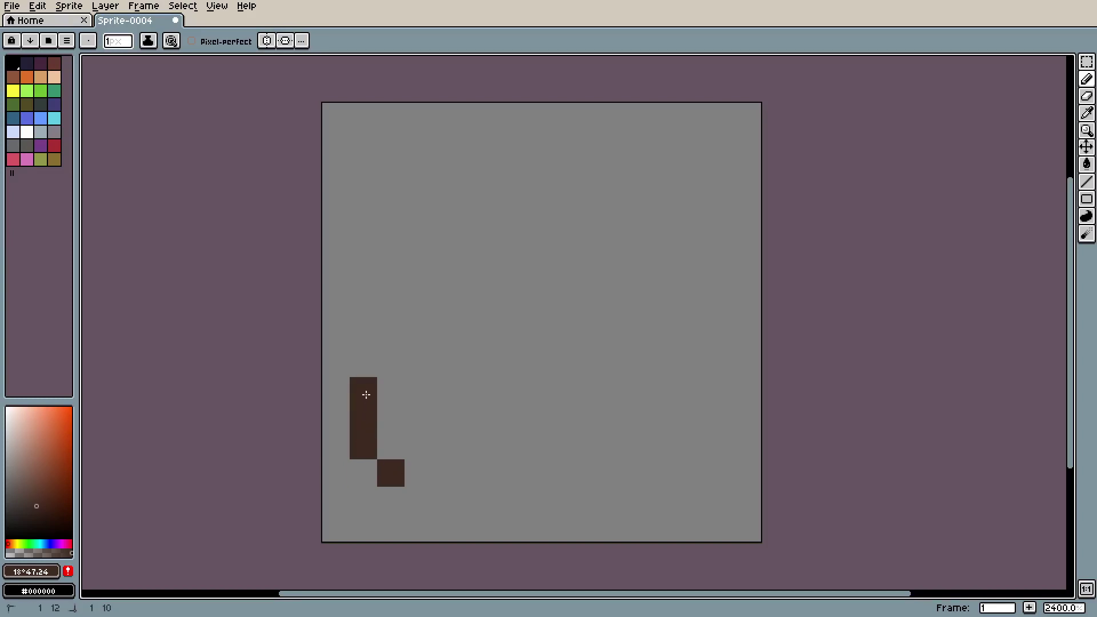
{"action": "left_click", "coordinate": [423, 498]}
{"action": "left_click_drag", "start_coordinate": [424, 497], "coordinate": [470, 499]}
{"action": "scroll", "coordinate": [638, 363], "scroll_direction": "down", "scroll_amount": 3}
{"action": "scroll", "coordinate": [643, 362], "scroll_direction": "up", "scroll_amount": 1}
{"action": "left_click", "coordinate": [472, 364]}
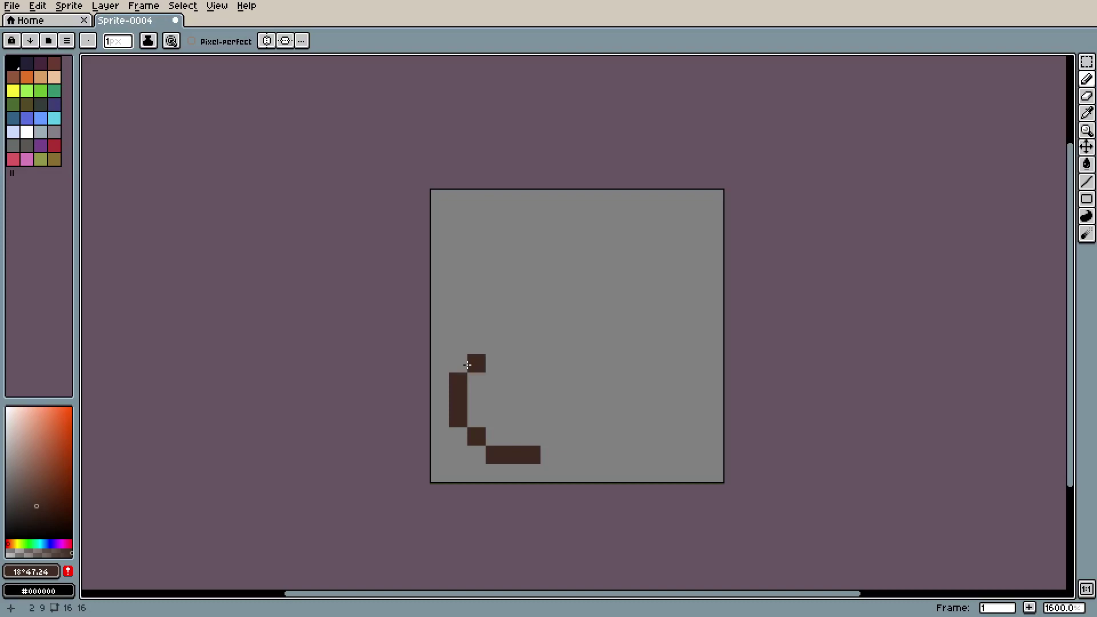
{"action": "left_click", "coordinate": [459, 363]}
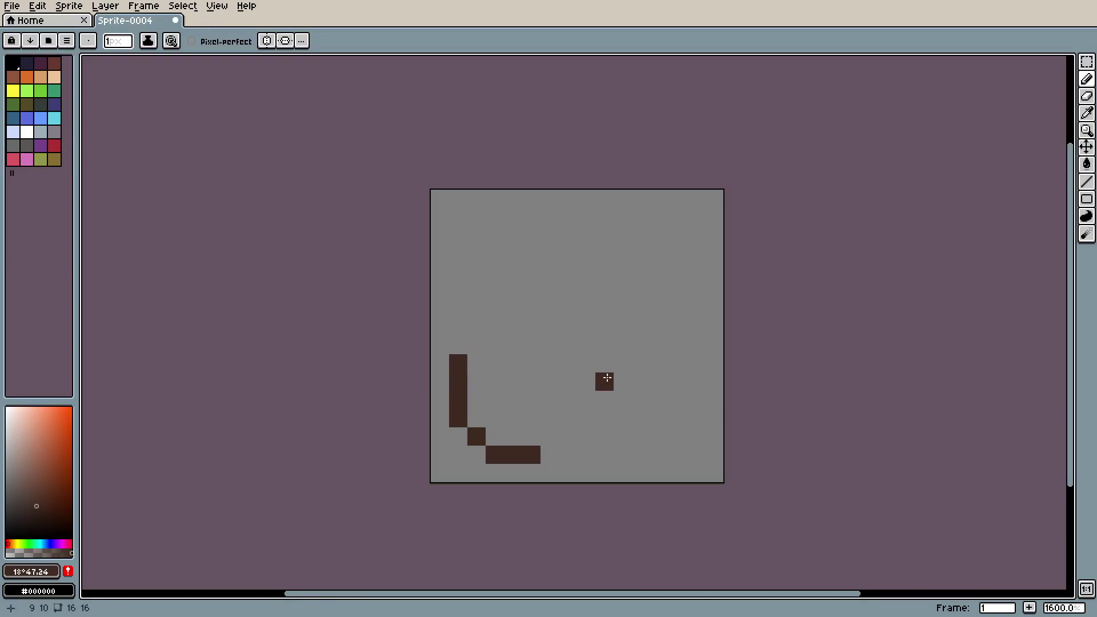
Step: Select the corner outline, move it one pixel left and one pixel down to the canvas's lower-left edges, and deselect
{"action": "key", "text": "m"}
{"action": "left_click_drag", "start_coordinate": [439, 326], "coordinate": [569, 491]}
{"action": "mouse_move", "coordinate": [531, 446]}
{"action": "left_mouse_down"}
{"action": "mouse_move", "coordinate": [522, 444]}
{"action": "mouse_move", "coordinate": [531, 447]}
{"action": "left_mouse_up"}
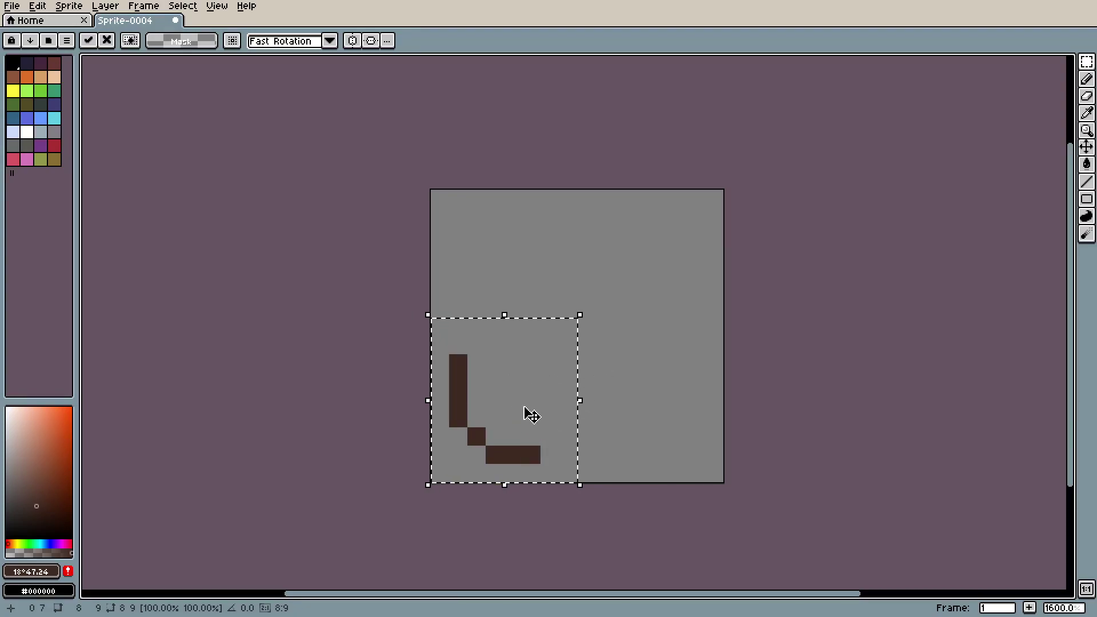
{"action": "left_click", "coordinate": [401, 270]}
{"action": "left_click_drag", "start_coordinate": [402, 269], "coordinate": [615, 487]}
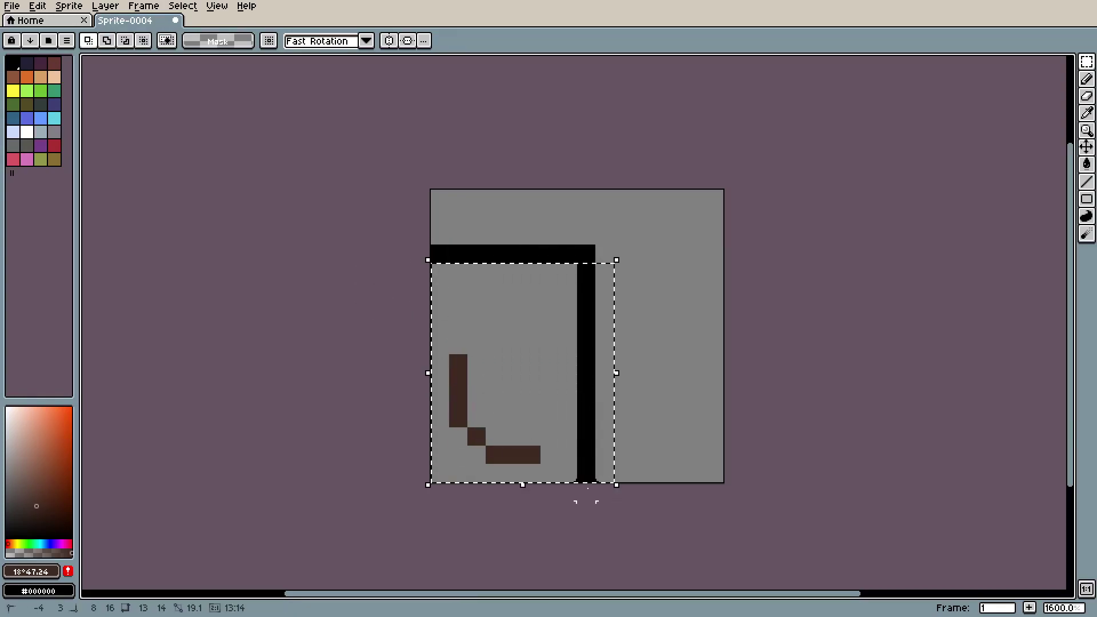
{"action": "left_click_drag", "start_coordinate": [511, 371], "coordinate": [507, 392]}
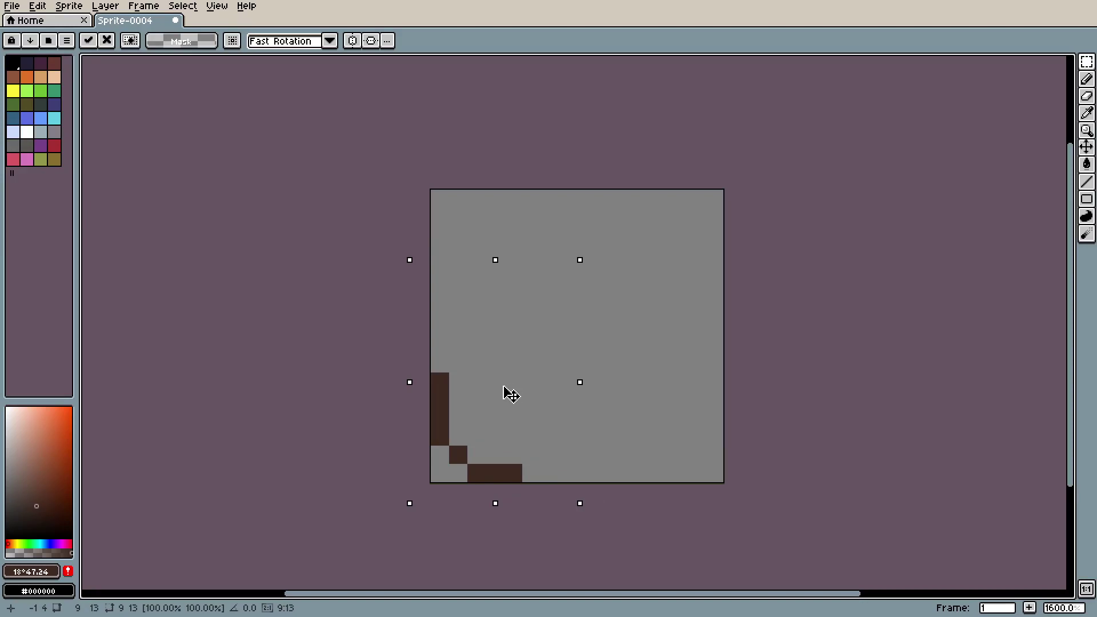
{"action": "left_click", "coordinate": [182, 6]}
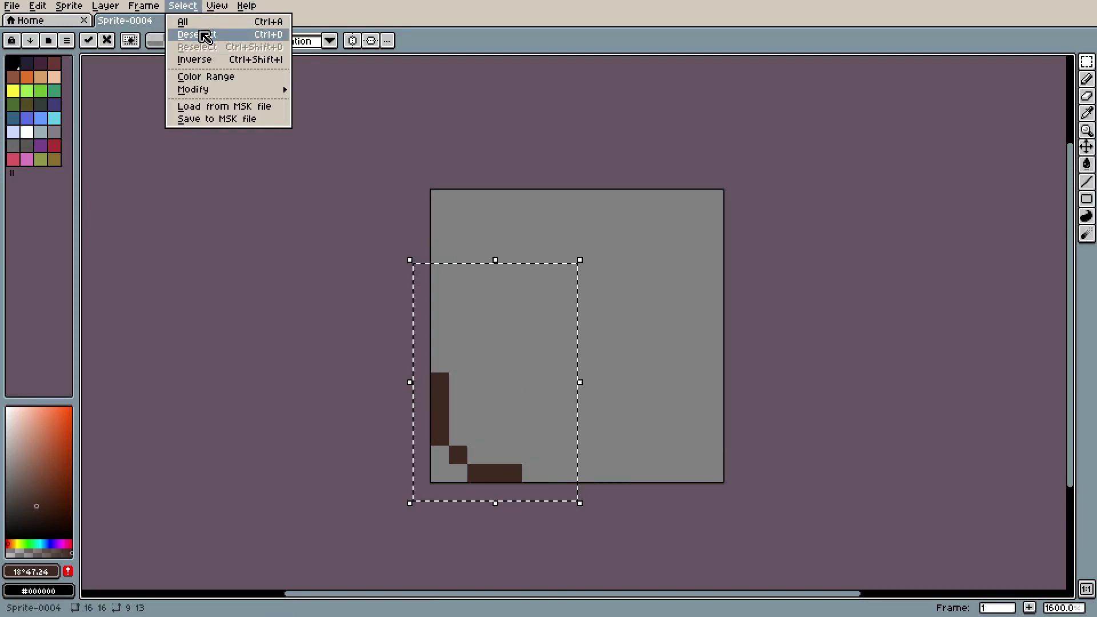
{"action": "left_click", "coordinate": [206, 36]}
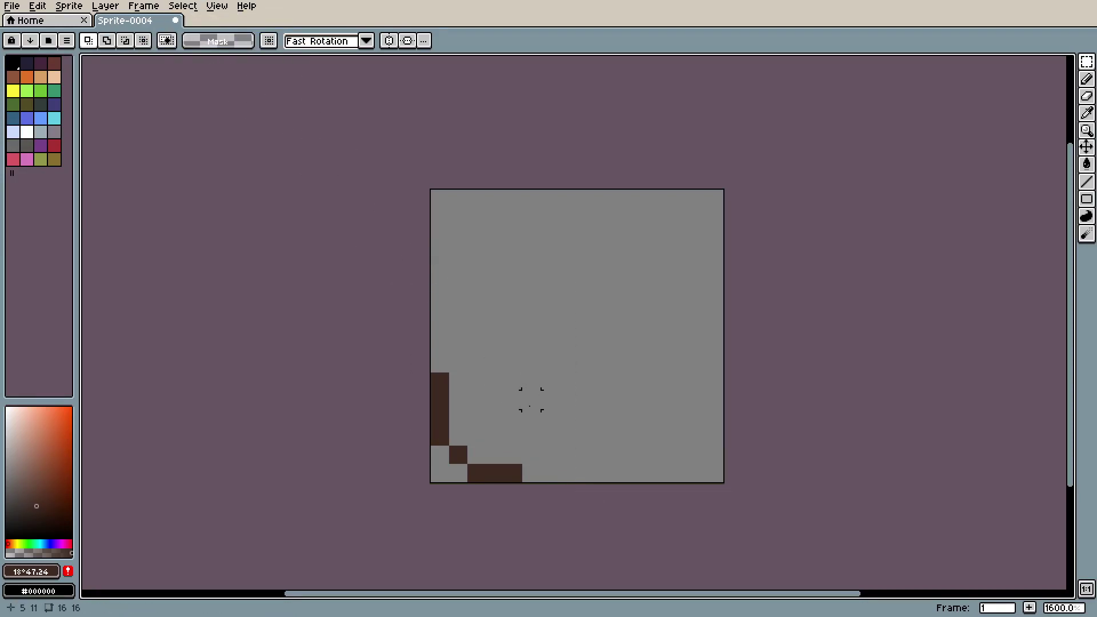
Step: Try to close the outline into a circle 7 pixels wide, erasing the uppermost pixel of its left edge
{"action": "key", "text": "e"}
{"action": "left_click", "coordinate": [440, 382]}
{"action": "key", "text": "b"}
{"action": "mouse_move", "coordinate": [457, 382]}
{"action": "left_mouse_down"}
{"action": "mouse_move", "coordinate": [474, 364]}
{"action": "mouse_move", "coordinate": [514, 367]}
{"action": "mouse_move", "coordinate": [550, 400]}
{"action": "mouse_move", "coordinate": [550, 439]}
{"action": "mouse_move", "coordinate": [529, 456]}
{"action": "left_mouse_up"}
{"action": "scroll", "coordinate": [662, 436], "scroll_direction": "down", "scroll_amount": 4}
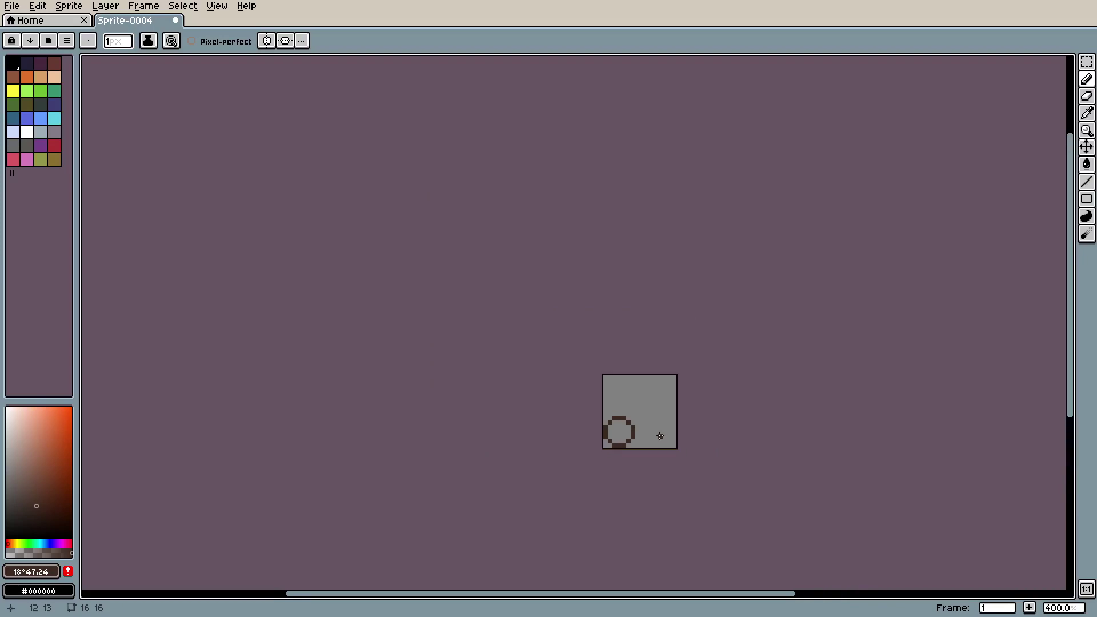
{"action": "scroll", "coordinate": [660, 436], "scroll_direction": "up", "scroll_amount": 5}
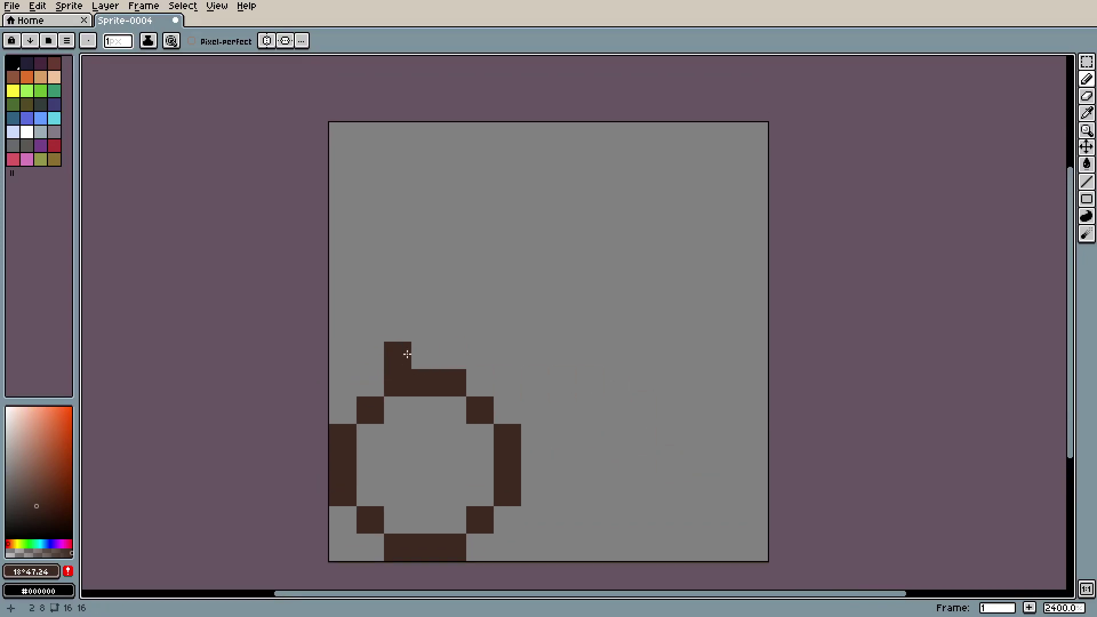
Step: Undo the circle strokes and the erased pixel, back to the open corner outline
{"action": "key", "text": "v"}
{"action": "key", "text": "ctrl+z"}
{"action": "key", "text": "ctrl+z"}
{"action": "key", "text": "ctrl+z"}
{"action": "key", "text": "ctrl+z"}
Step: Extend the lower edge to 4 pixels and draw two parallel diagonals, closed by a matching rounded end at the canvas's upper-right corner
{"action": "key", "text": "b"}
{"action": "left_click", "coordinate": [486, 546]}
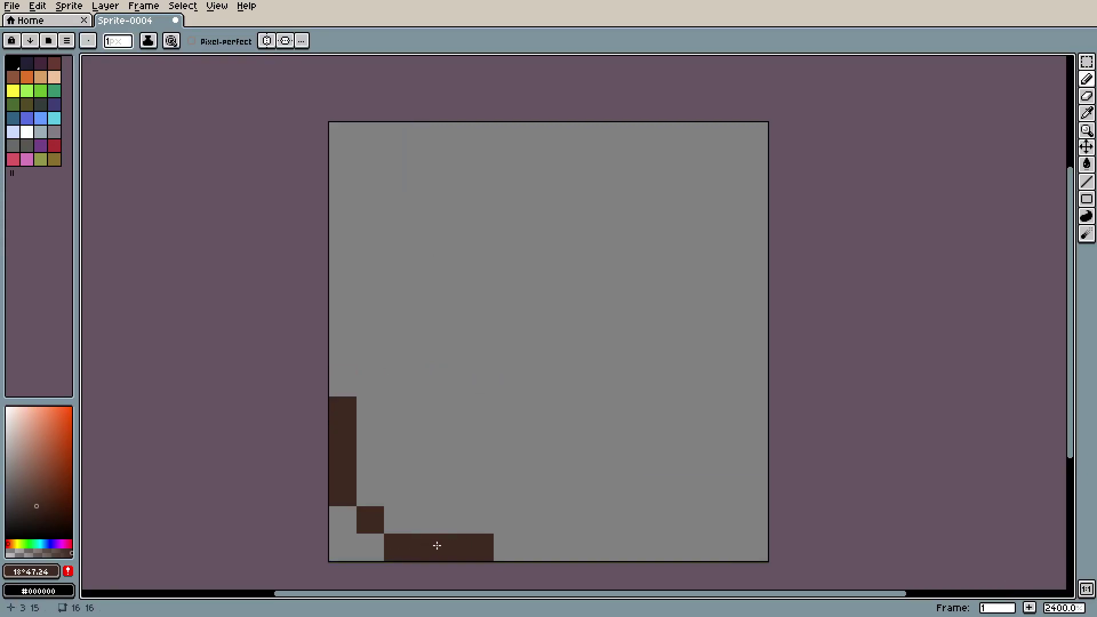
{"action": "mouse_move", "coordinate": [510, 526]}
{"action": "left_mouse_down"}
{"action": "mouse_move", "coordinate": [534, 516]}
{"action": "mouse_move", "coordinate": [754, 278]}
{"action": "left_mouse_up"}
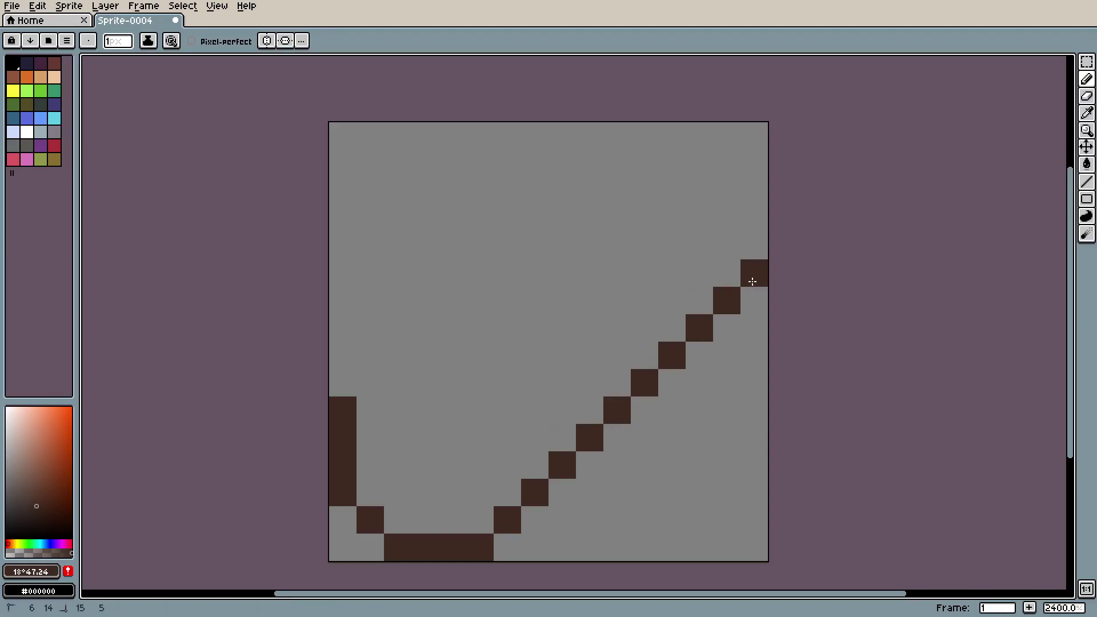
{"action": "mouse_move", "coordinate": [369, 382]}
{"action": "left_mouse_down"}
{"action": "mouse_move", "coordinate": [678, 140]}
{"action": "mouse_move", "coordinate": [622, 135]}
{"action": "mouse_move", "coordinate": [695, 135]}
{"action": "mouse_move", "coordinate": [728, 171]}
{"action": "mouse_move", "coordinate": [754, 251]}
{"action": "left_mouse_up"}
{"action": "scroll", "coordinate": [806, 252], "scroll_direction": "down", "scroll_amount": 8}
{"action": "scroll", "coordinate": [791, 252], "scroll_direction": "up", "scroll_amount": 5}
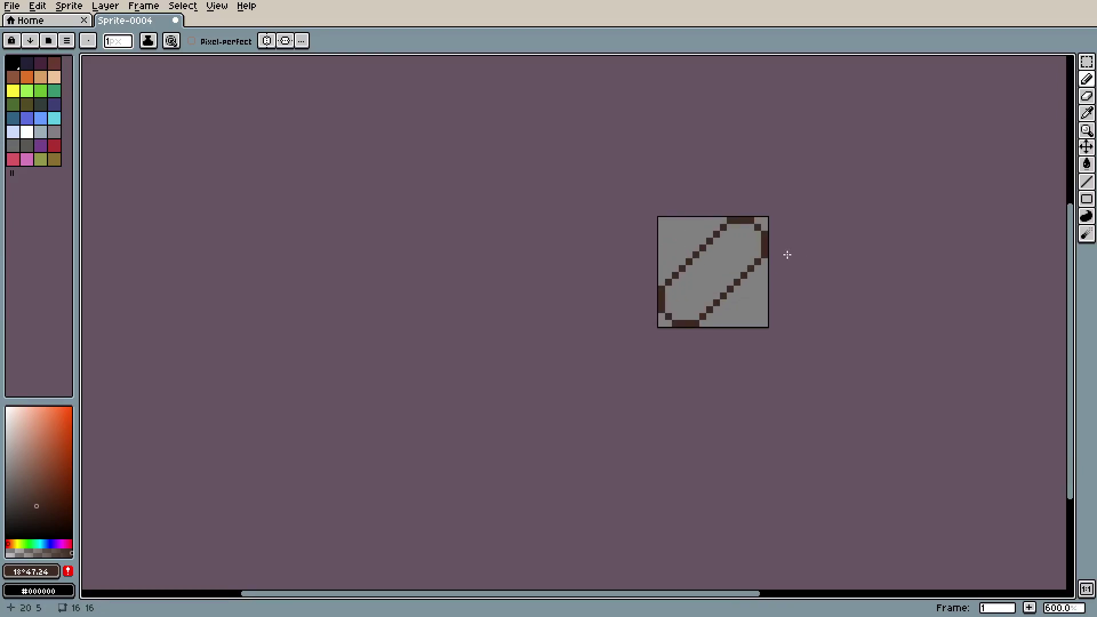
{"action": "scroll", "coordinate": [892, 260], "scroll_direction": "up", "scroll_amount": 1}
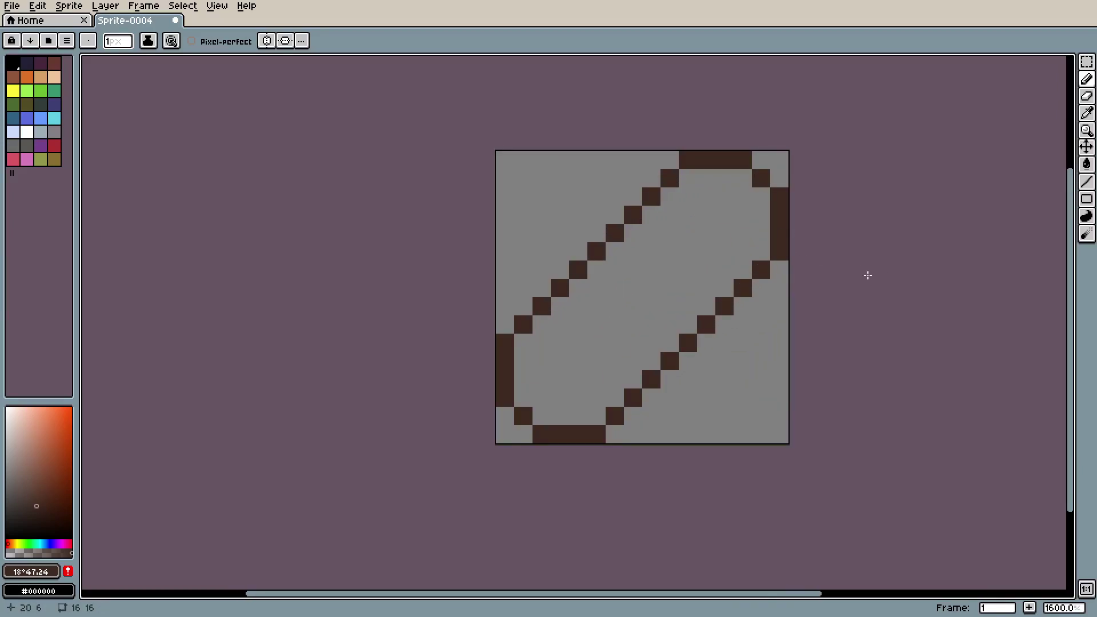
{"action": "scroll", "coordinate": [868, 276], "scroll_direction": "up", "scroll_amount": 1}
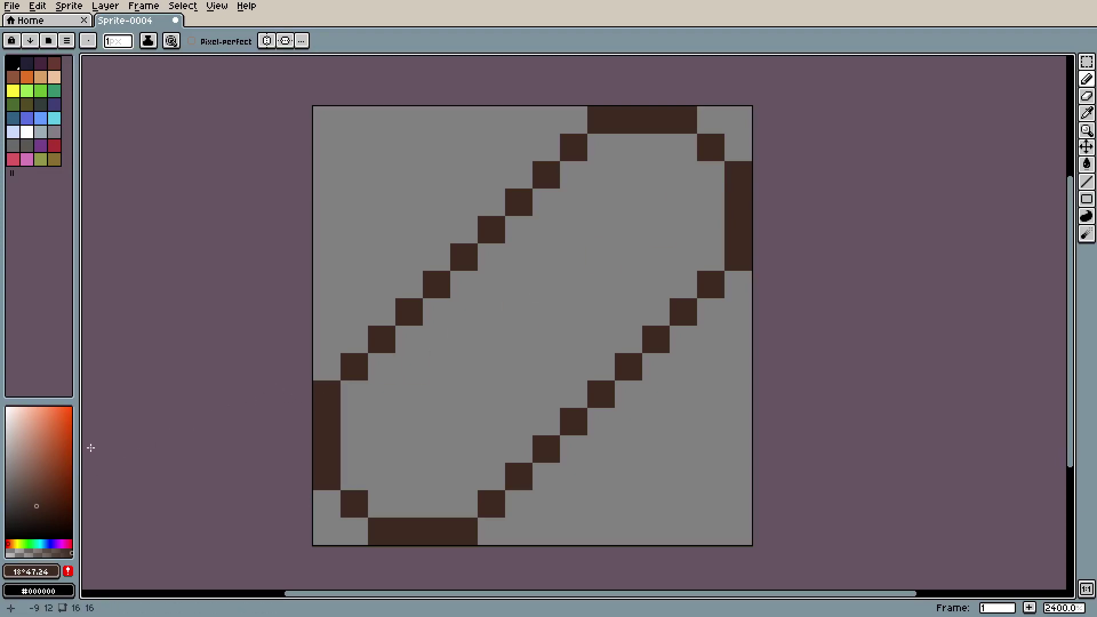
Step: Fill the inside of the outline with a medium brown, HSV 18°, 47, 46
{"action": "left_click_drag", "start_coordinate": [38, 470], "coordinate": [36, 477]}
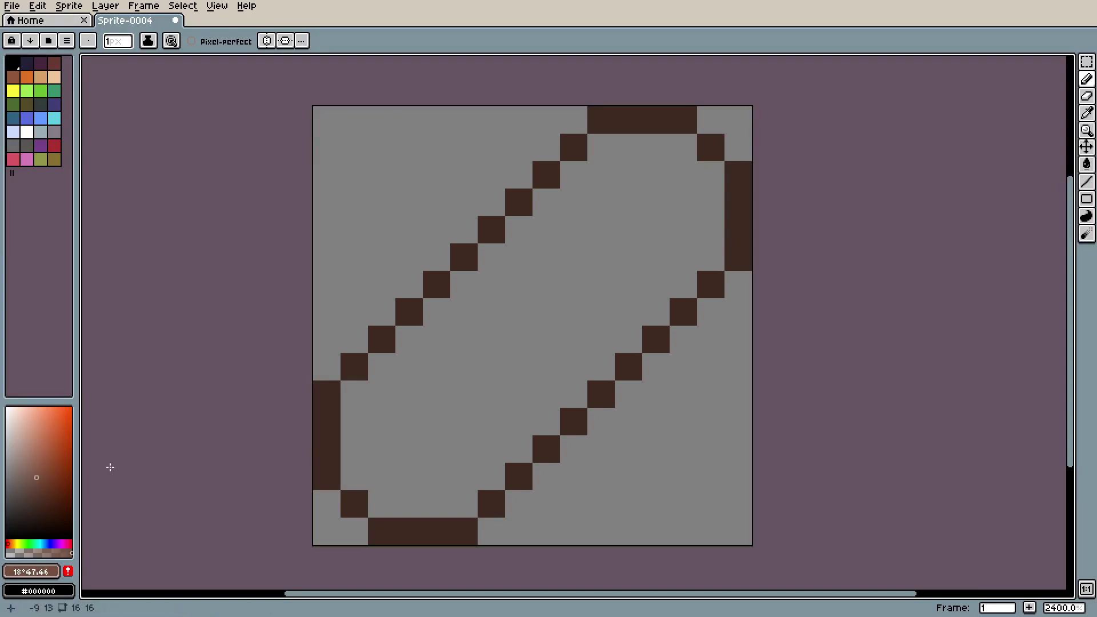
{"action": "key", "text": "g"}
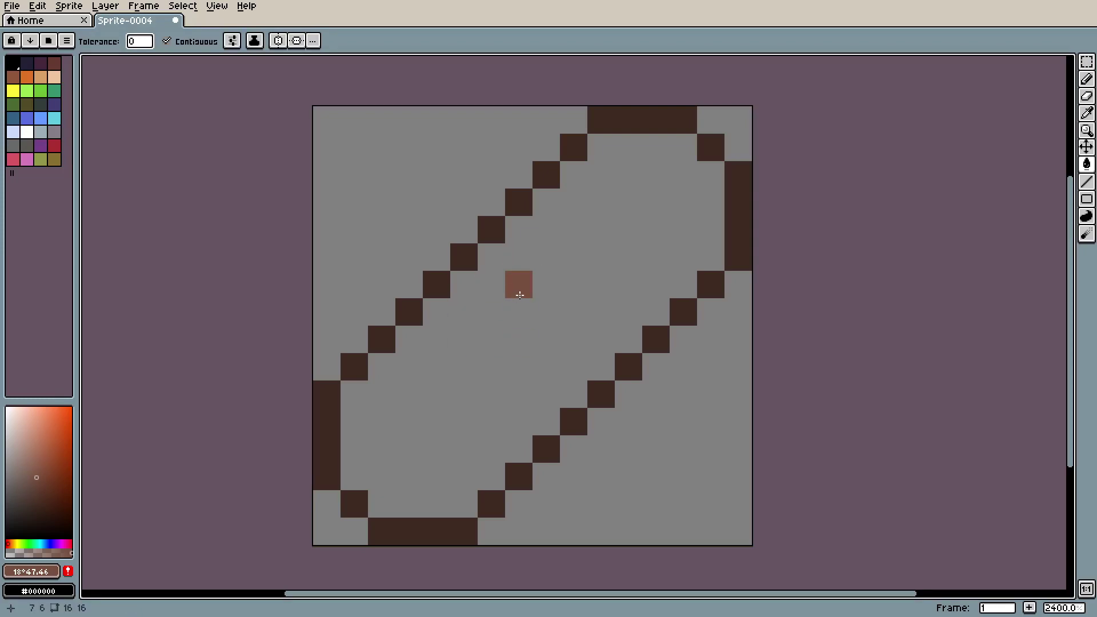
{"action": "left_click", "coordinate": [519, 299]}
{"action": "scroll", "coordinate": [686, 365], "scroll_direction": "down", "scroll_amount": 4}
{"action": "scroll", "coordinate": [652, 364], "scroll_direction": "up", "scroll_amount": 4}
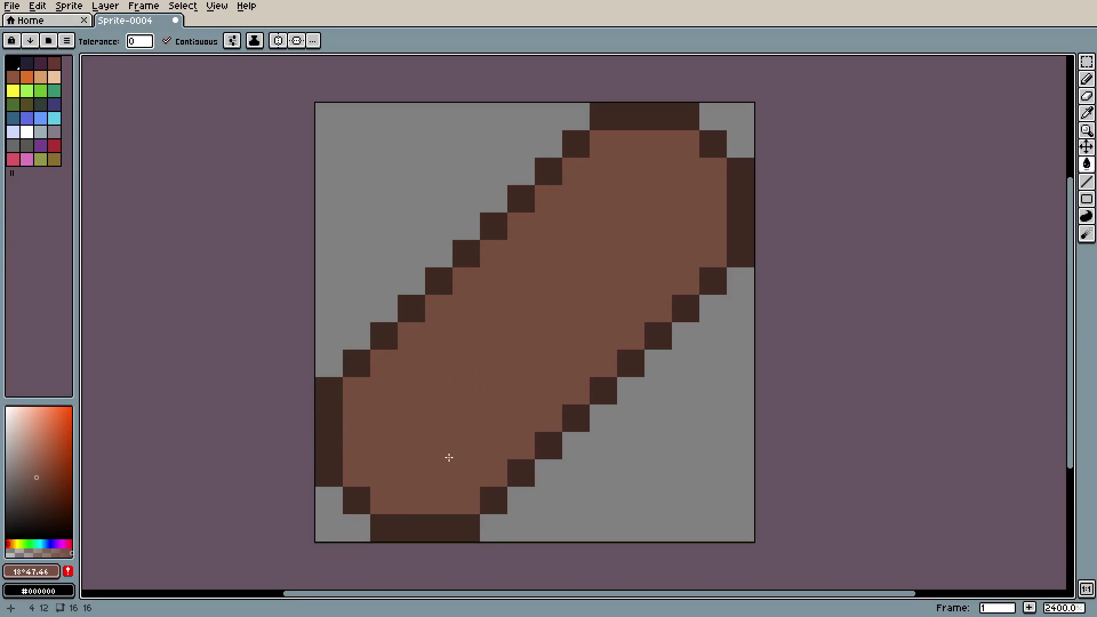
Step: Paint a filled round end face in lighter brown (HSV 18°, 42, 59) at the lower-left end of the shape
{"action": "left_click", "coordinate": [33, 466]}
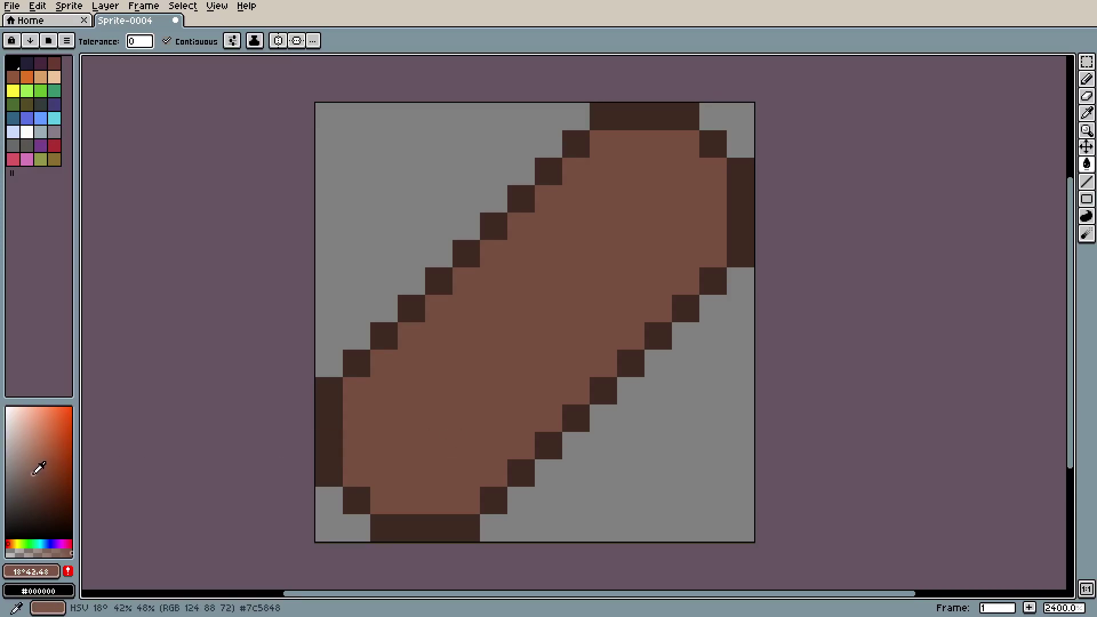
{"action": "left_click", "coordinate": [33, 461]}
{"action": "key", "text": "b"}
{"action": "left_click", "coordinate": [356, 391]}
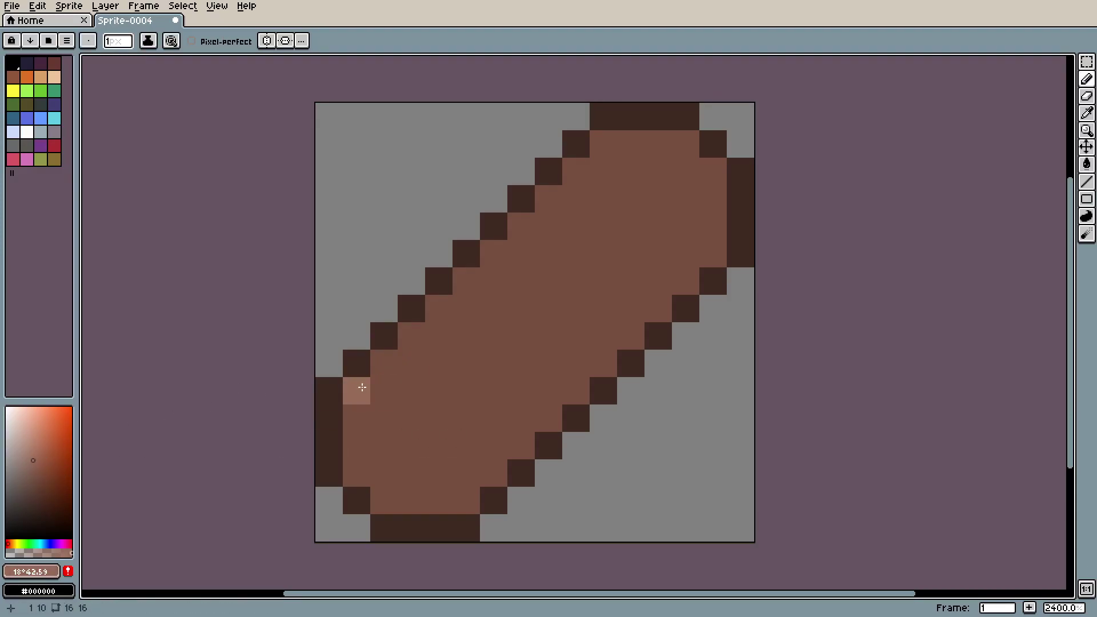
{"action": "left_click", "coordinate": [466, 389], "text": "shift"}
{"action": "mouse_move", "coordinate": [466, 417]}
{"action": "left_mouse_down"}
{"action": "mouse_move", "coordinate": [472, 486]}
{"action": "mouse_move", "coordinate": [456, 503]}
{"action": "mouse_move", "coordinate": [388, 493]}
{"action": "mouse_move", "coordinate": [362, 475]}
{"action": "mouse_move", "coordinate": [375, 411]}
{"action": "mouse_move", "coordinate": [392, 464]}
{"action": "mouse_move", "coordinate": [434, 415]}
{"action": "mouse_move", "coordinate": [437, 469]}
{"action": "mouse_move", "coordinate": [398, 380]}
{"action": "mouse_move", "coordinate": [491, 404]}
{"action": "mouse_move", "coordinate": [488, 471]}
{"action": "mouse_move", "coordinate": [459, 373]}
{"action": "mouse_move", "coordinate": [371, 374]}
{"action": "mouse_move", "coordinate": [444, 374]}
{"action": "mouse_move", "coordinate": [495, 387]}
{"action": "left_mouse_up"}
{"action": "scroll", "coordinate": [581, 480], "scroll_direction": "down", "scroll_amount": 8}
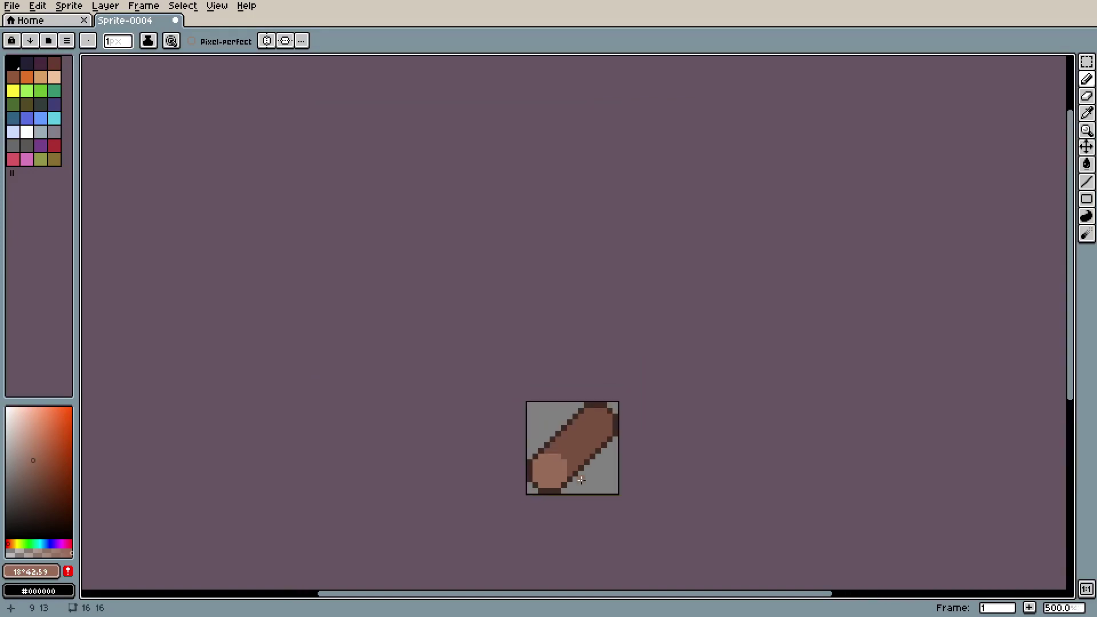
{"action": "scroll", "coordinate": [581, 479], "scroll_direction": "up", "scroll_amount": 6}
{"action": "scroll", "coordinate": [581, 479], "scroll_direction": "up", "scroll_amount": 2}
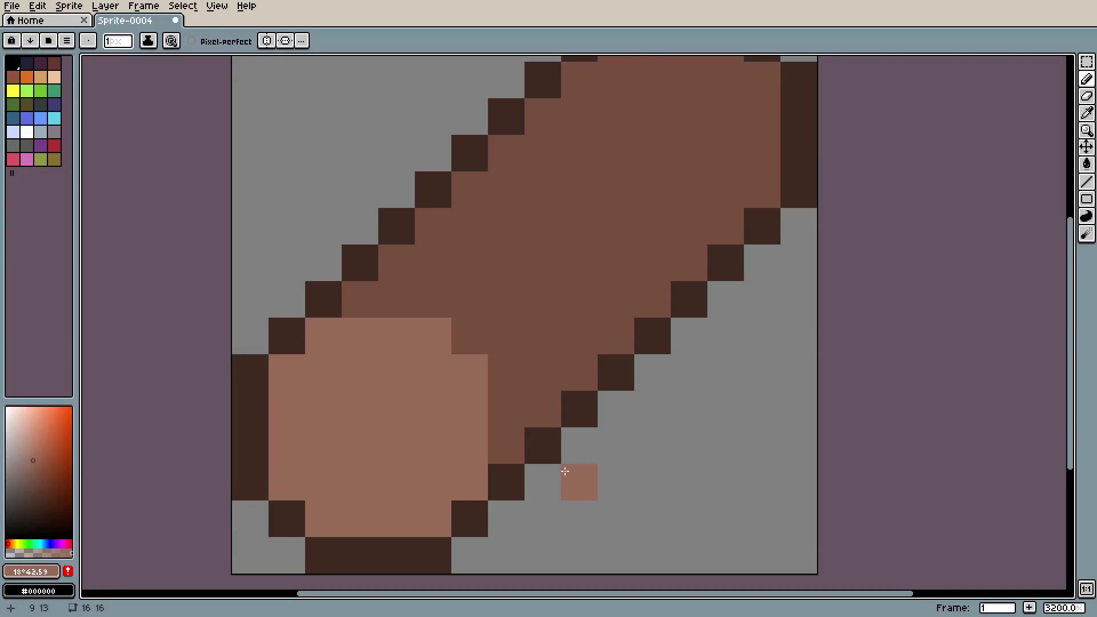
Step: Draw a pale rim (HSV 18°, 35, 72) along the upper-right edge of the round end face
{"action": "scroll", "coordinate": [452, 393], "scroll_direction": "down", "scroll_amount": 9}
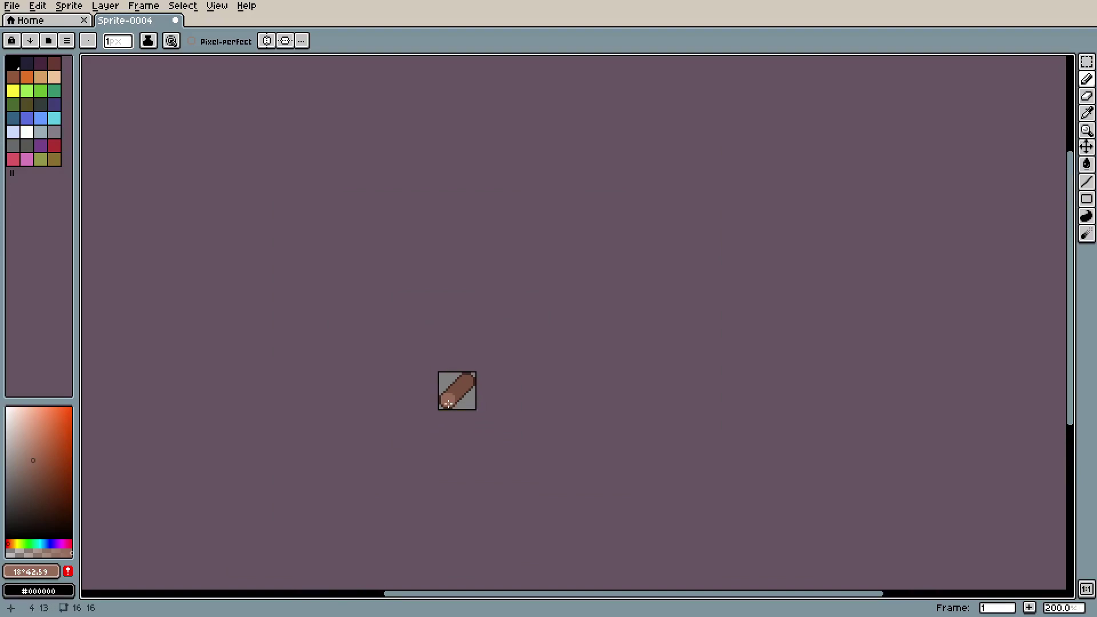
{"action": "scroll", "coordinate": [452, 394], "scroll_direction": "up", "scroll_amount": 8}
{"action": "left_click", "coordinate": [28, 443]}
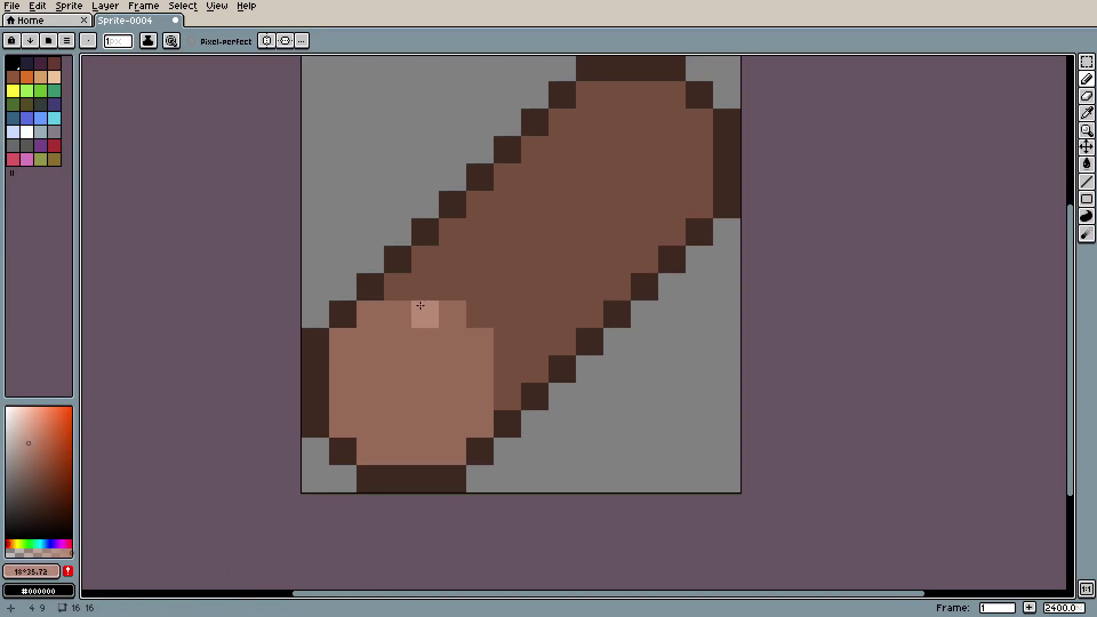
{"action": "mouse_move", "coordinate": [396, 286]}
{"action": "left_mouse_down"}
{"action": "mouse_move", "coordinate": [437, 286]}
{"action": "mouse_move", "coordinate": [477, 309]}
{"action": "mouse_move", "coordinate": [504, 347]}
{"action": "mouse_move", "coordinate": [507, 400]}
{"action": "left_mouse_up"}
{"action": "scroll", "coordinate": [661, 387], "scroll_direction": "down", "scroll_amount": 8}
{"action": "scroll", "coordinate": [703, 393], "scroll_direction": "down", "scroll_amount": 1}
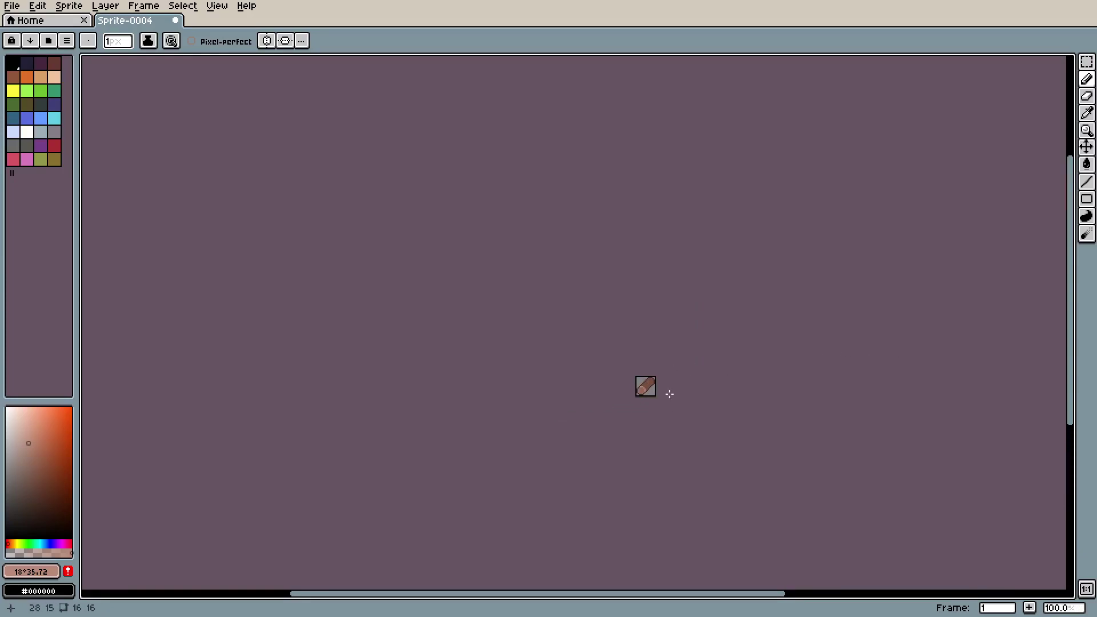
{"action": "scroll", "coordinate": [670, 393], "scroll_direction": "up", "scroll_amount": 12}
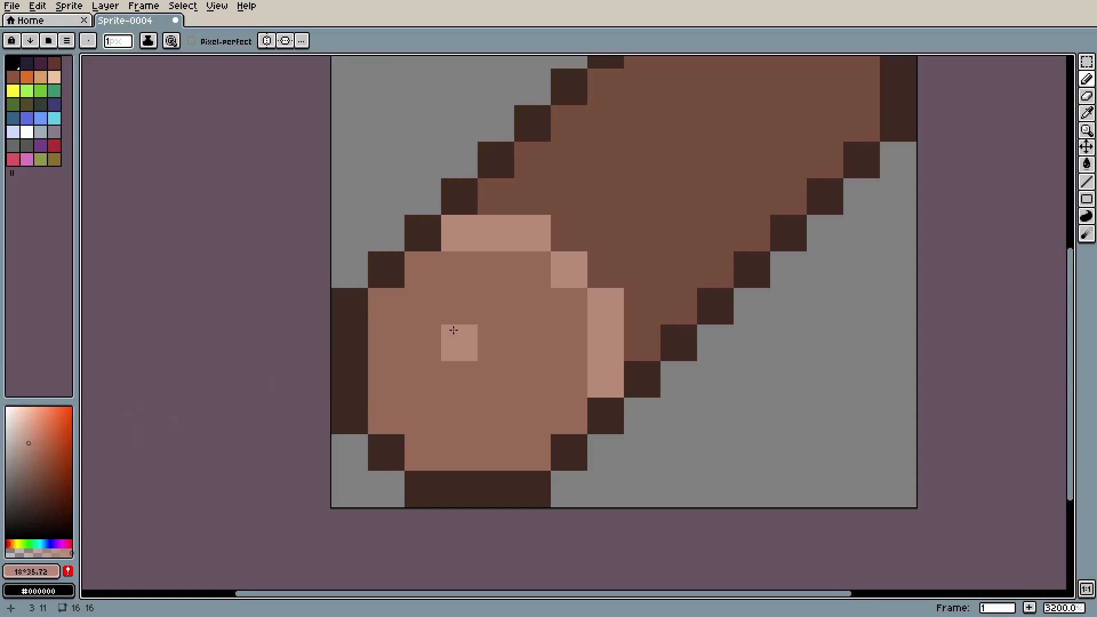
Step: Sample the end face's color, shift it to HSV 18°, 38, 66, and repaint the rim with it
{"action": "key", "text": "i"}
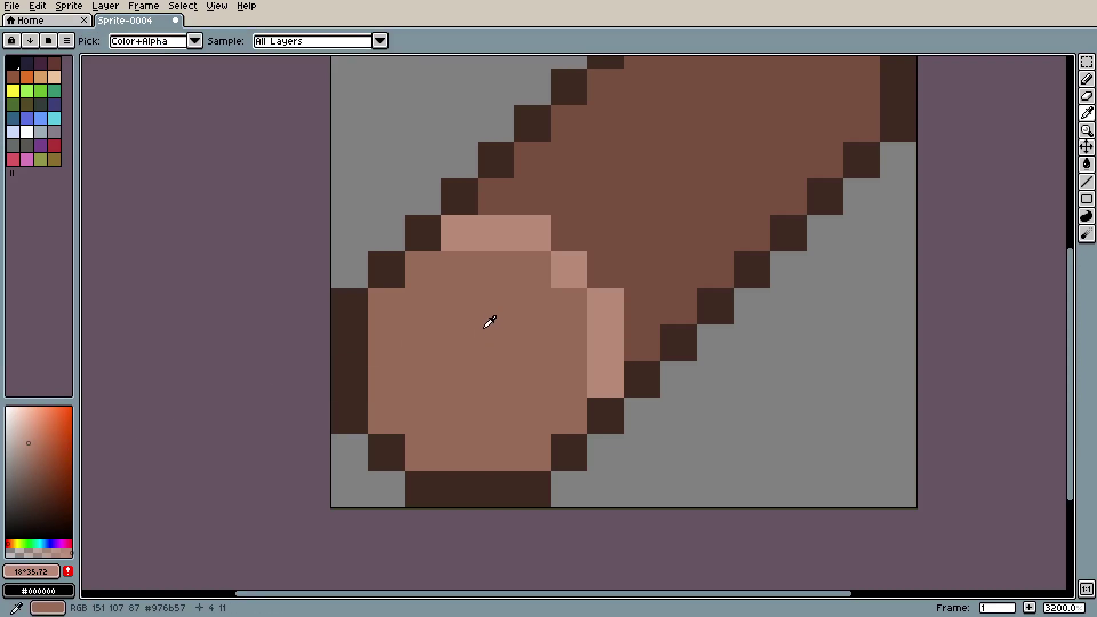
{"action": "left_click", "coordinate": [500, 316]}
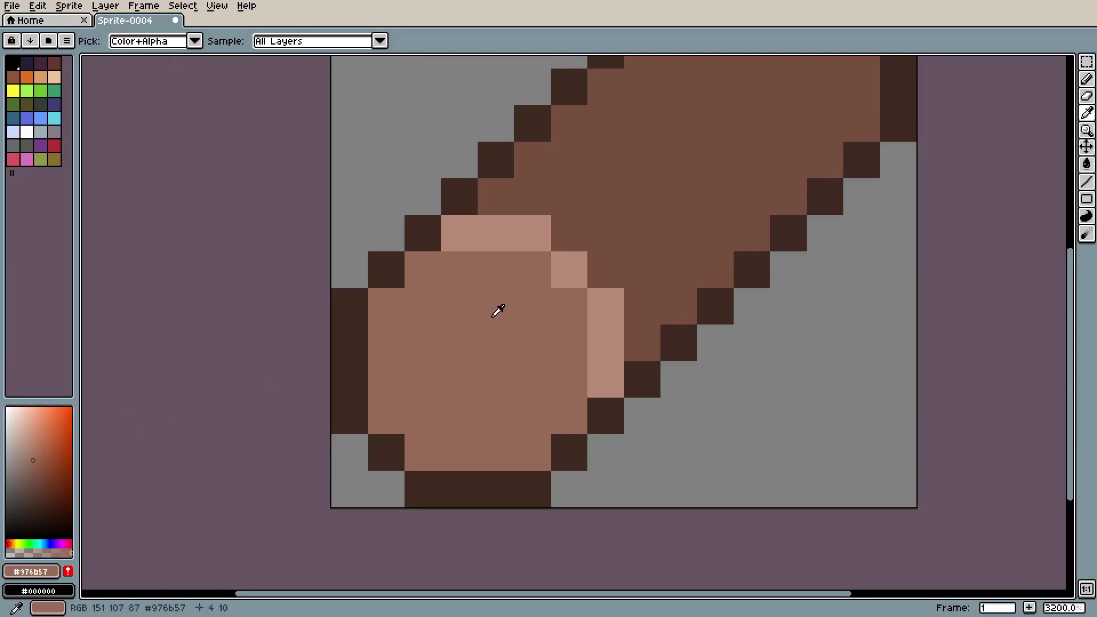
{"action": "key", "text": "b"}
{"action": "left_click_drag", "start_coordinate": [49, 455], "coordinate": [37, 446]}
{"action": "mouse_move", "coordinate": [443, 234]}
{"action": "left_mouse_down"}
{"action": "mouse_move", "coordinate": [527, 231]}
{"action": "mouse_move", "coordinate": [599, 303]}
{"action": "mouse_move", "coordinate": [597, 374]}
{"action": "left_mouse_up"}
{"action": "scroll", "coordinate": [742, 325], "scroll_direction": "down", "scroll_amount": 10}
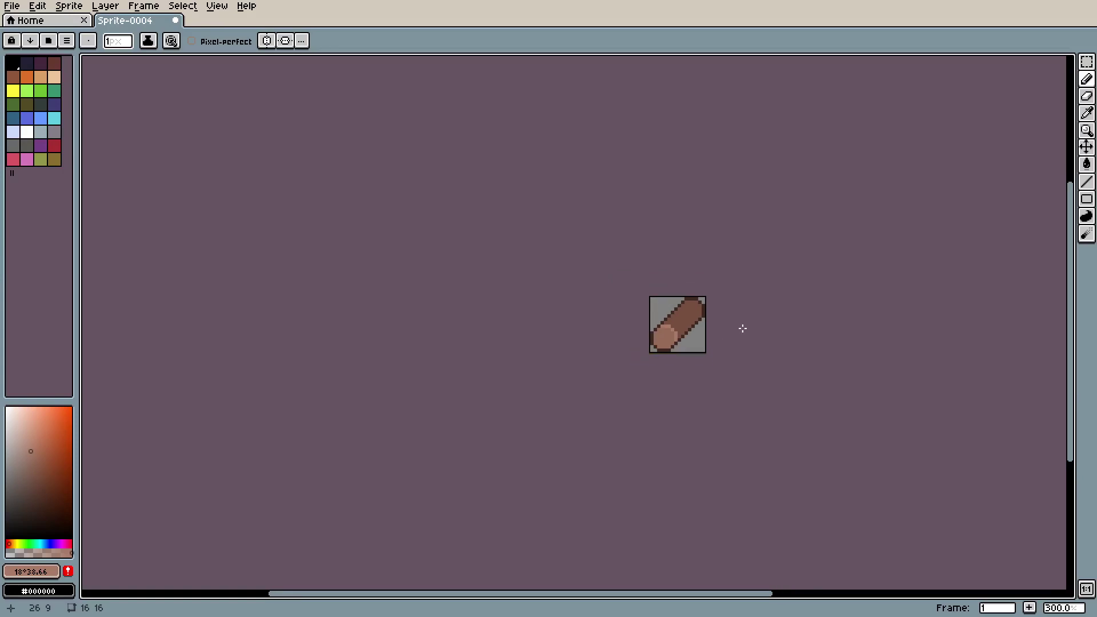
{"action": "scroll", "coordinate": [725, 333], "scroll_direction": "up", "scroll_amount": 8}
{"action": "left_click_drag", "start_coordinate": [637, 324], "coordinate": [655, 367]}
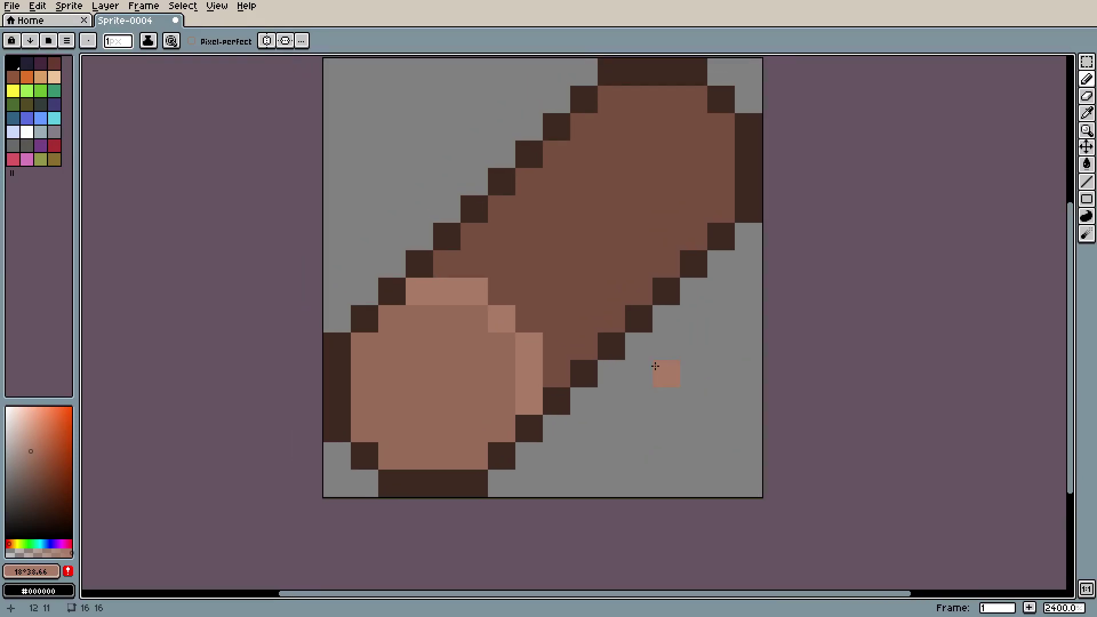
Step: Repaint the end face's rim in a more saturated brown, HSV 18°, 47, 66
{"action": "left_click", "coordinate": [36, 450]}
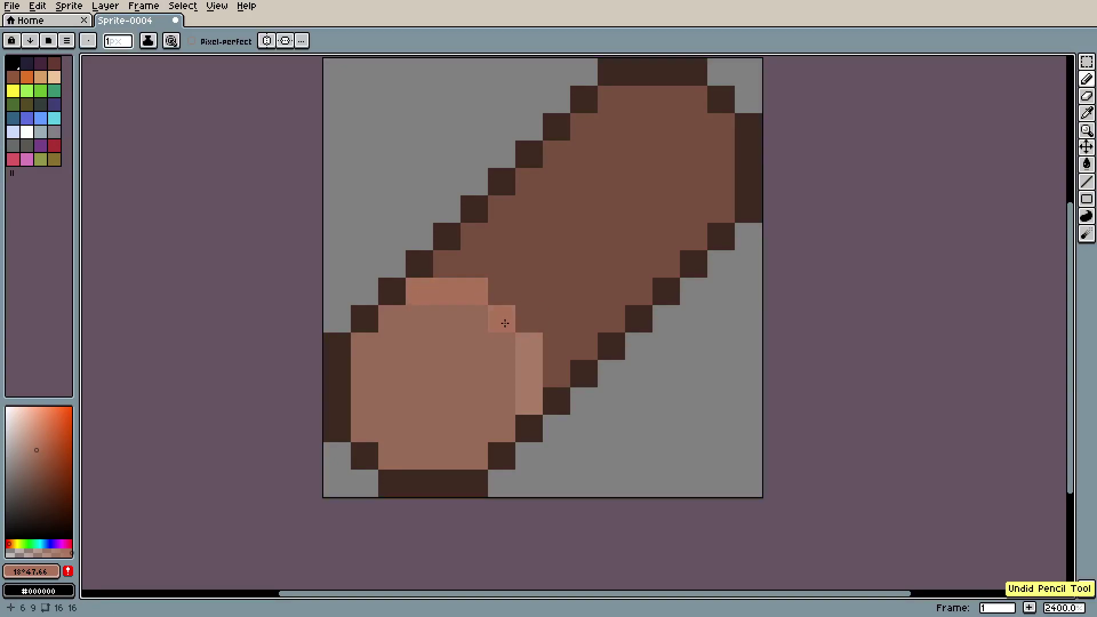
{"action": "scroll", "coordinate": [562, 356], "scroll_direction": "down", "scroll_amount": 8}
{"action": "scroll", "coordinate": [560, 371], "scroll_direction": "up", "scroll_amount": 6}
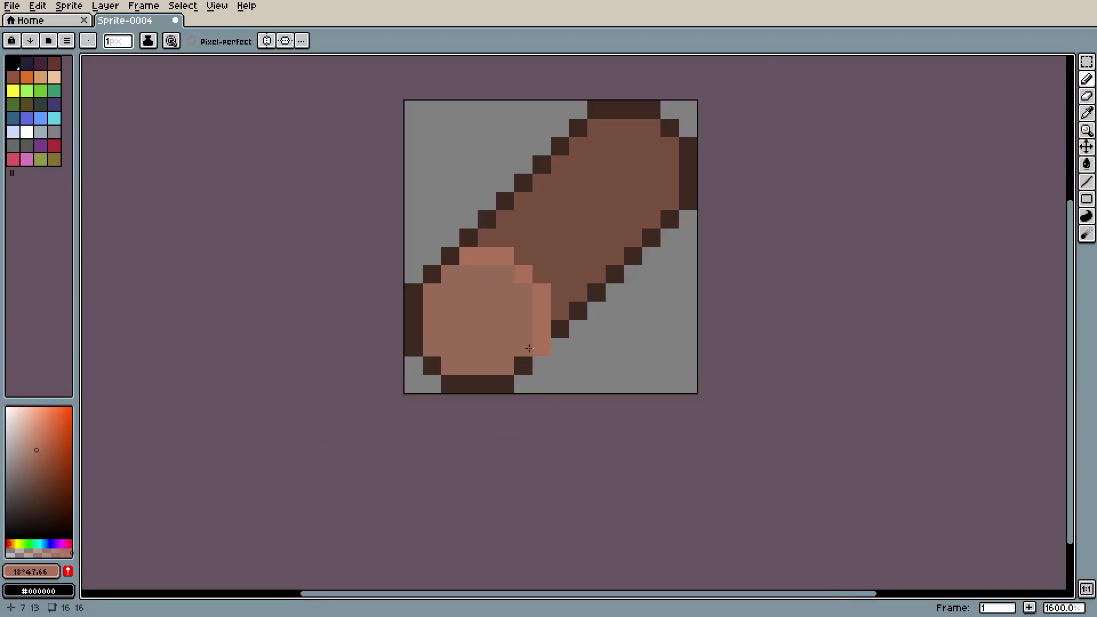
Step: Refill the round end face with a more saturated brown, HSV 18°, 49, 58
{"action": "left_click", "coordinate": [40, 460]}
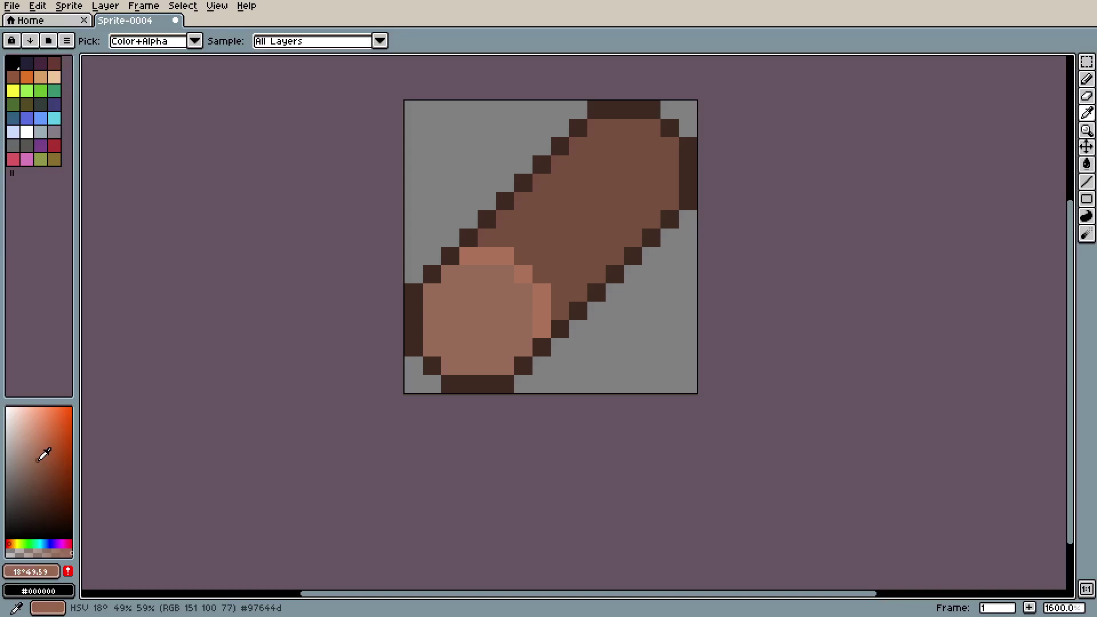
{"action": "key", "text": "g"}
{"action": "scroll", "coordinate": [588, 312], "scroll_direction": "down", "scroll_amount": 9}
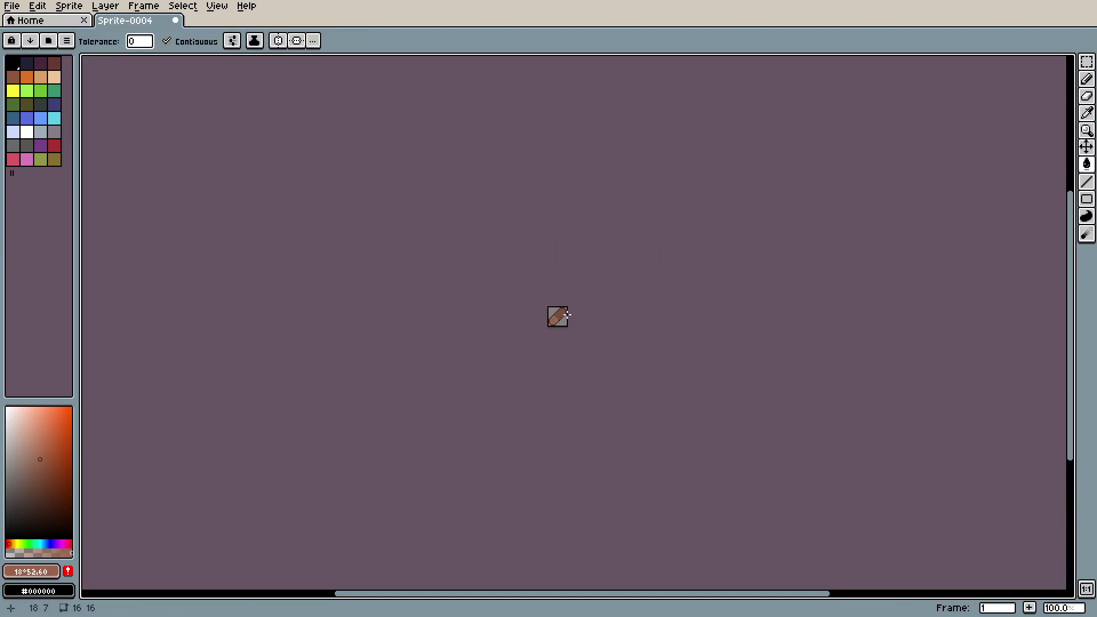
{"action": "scroll", "coordinate": [566, 314], "scroll_direction": "up", "scroll_amount": 9}
{"action": "left_click_drag", "start_coordinate": [510, 310], "coordinate": [625, 292]}
{"action": "left_click", "coordinate": [38, 460]}
{"action": "left_click", "coordinate": [686, 381]}
{"action": "scroll", "coordinate": [679, 388], "scroll_direction": "down", "scroll_amount": 1}
{"action": "key", "text": "ctrl+z"}
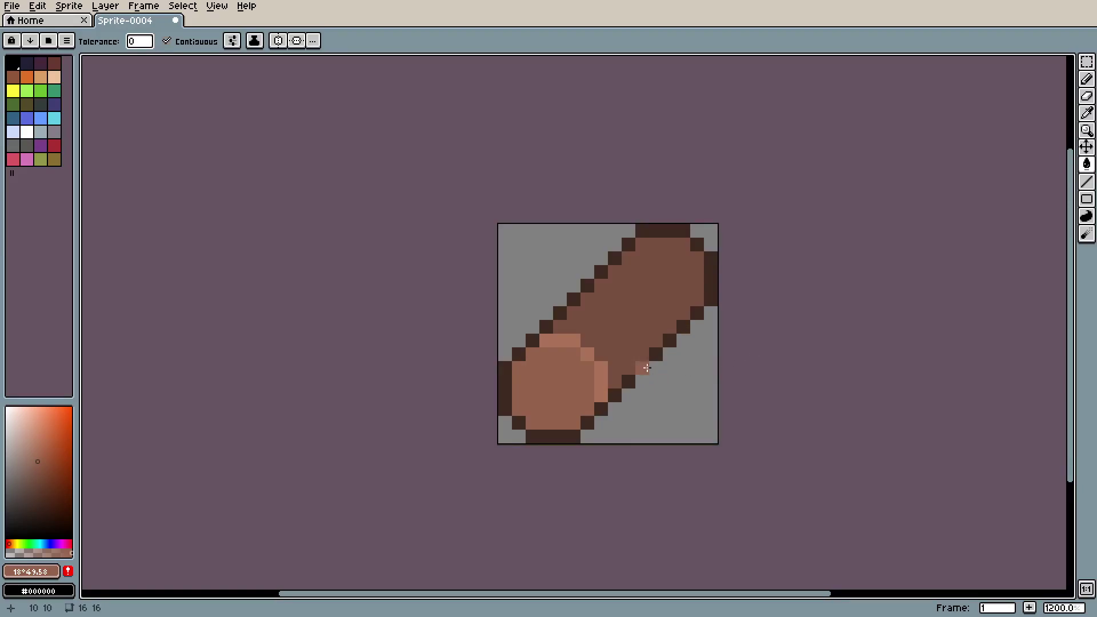
{"action": "scroll", "coordinate": [595, 360], "scroll_direction": "up", "scroll_amount": 3}
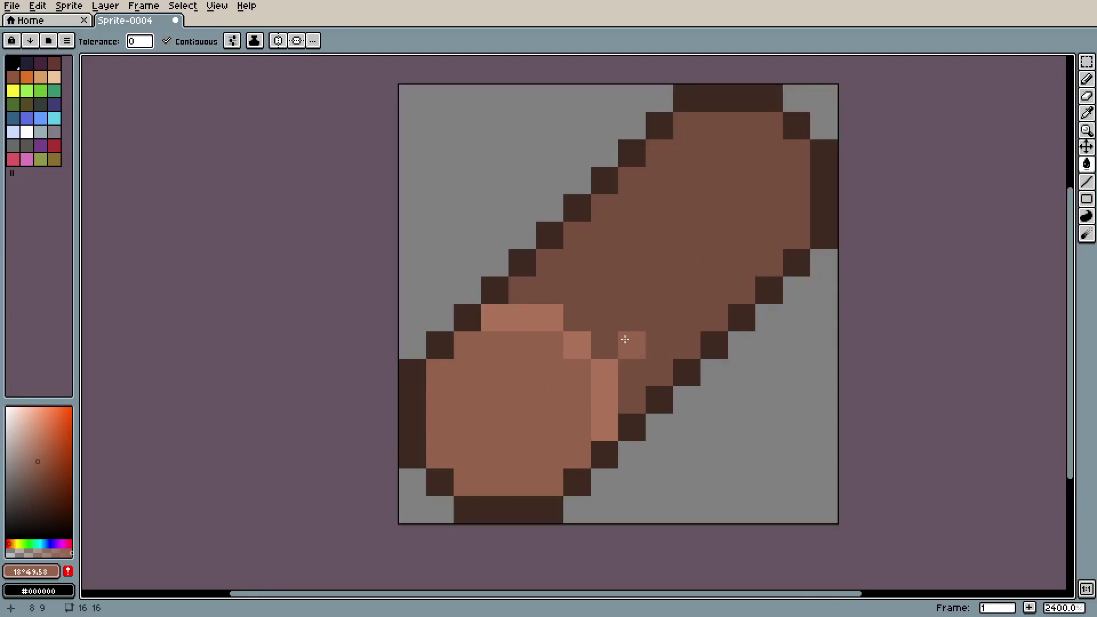
Step: Sample the body's brown, #764f3e, and draw an inner growth ring on the round end face with it
{"action": "key", "text": "i"}
{"action": "left_click", "coordinate": [728, 187]}
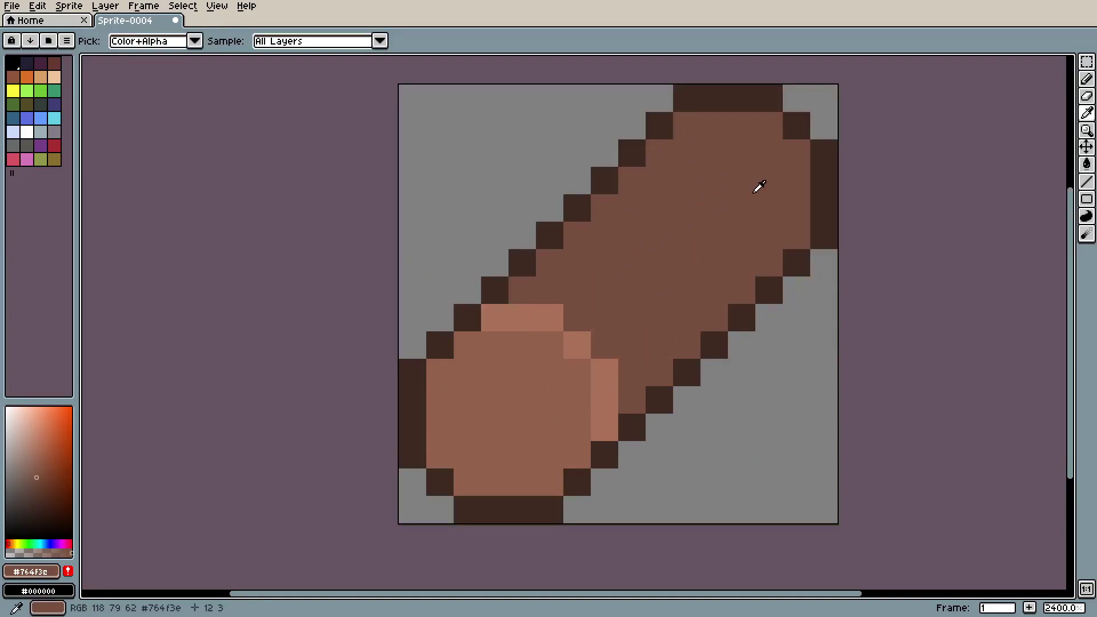
{"action": "key", "text": "b"}
{"action": "mouse_move", "coordinate": [468, 372]}
{"action": "left_mouse_down"}
{"action": "mouse_move", "coordinate": [517, 377]}
{"action": "mouse_move", "coordinate": [543, 409]}
{"action": "mouse_move", "coordinate": [541, 437]}
{"action": "left_mouse_up"}
{"action": "key", "text": "ctrl+z"}
{"action": "left_click", "coordinate": [495, 372]}
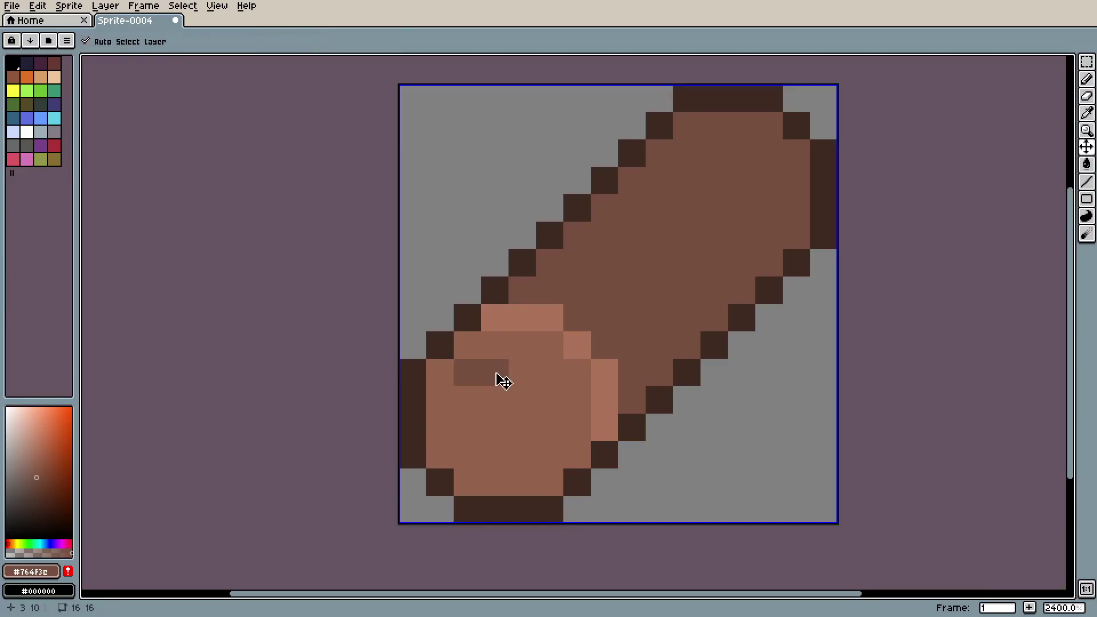
{"action": "left_click", "coordinate": [521, 372]}
{"action": "mouse_move", "coordinate": [550, 426]}
{"action": "left_mouse_down"}
{"action": "mouse_move", "coordinate": [526, 450]}
{"action": "mouse_move", "coordinate": [505, 452]}
{"action": "mouse_move", "coordinate": [475, 431]}
{"action": "mouse_move", "coordinate": [492, 387]}
{"action": "left_mouse_up"}
{"action": "scroll", "coordinate": [641, 368], "scroll_direction": "down", "scroll_amount": 8}
{"action": "scroll", "coordinate": [641, 369], "scroll_direction": "down", "scroll_amount": 1}
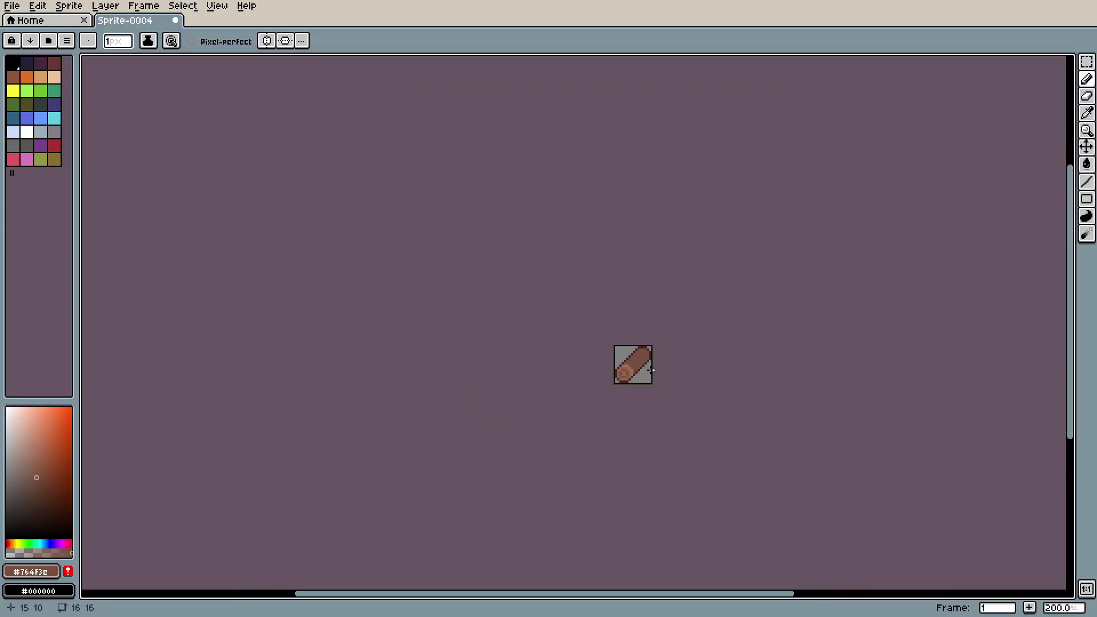
Step: Darken the drawing color to HSV 18°, 49, 41 for grain lines on the log's body
{"action": "scroll", "coordinate": [636, 377], "scroll_direction": "up", "scroll_amount": 11}
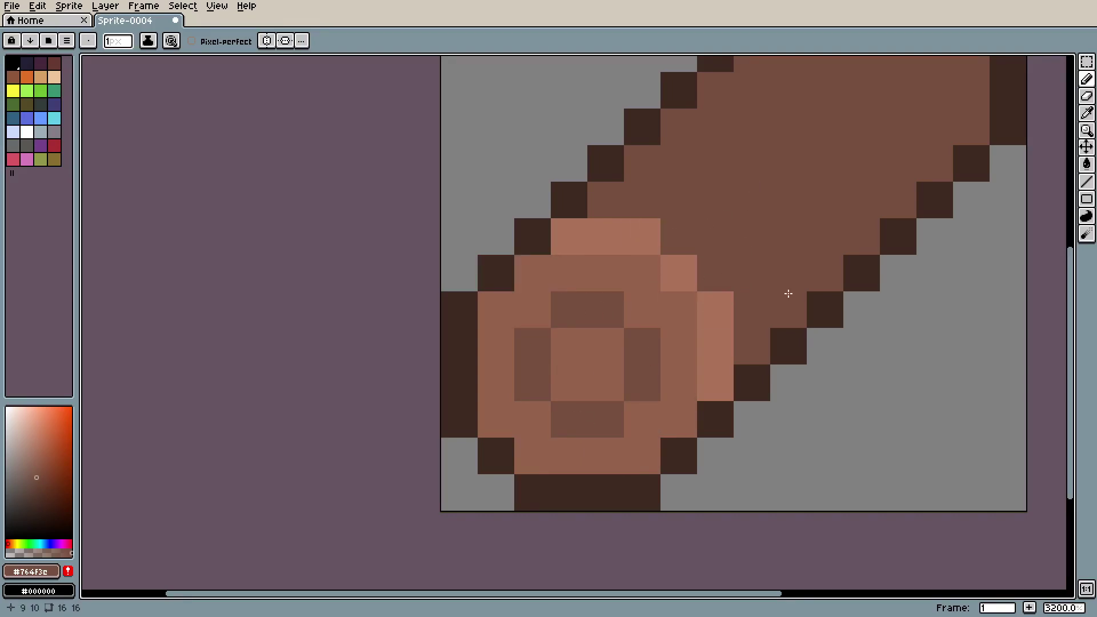
{"action": "key", "text": "i"}
{"action": "scroll", "coordinate": [705, 253], "scroll_direction": "right", "scroll_amount": 3}
{"action": "scroll", "coordinate": [706, 252], "scroll_direction": "up", "scroll_amount": 2}
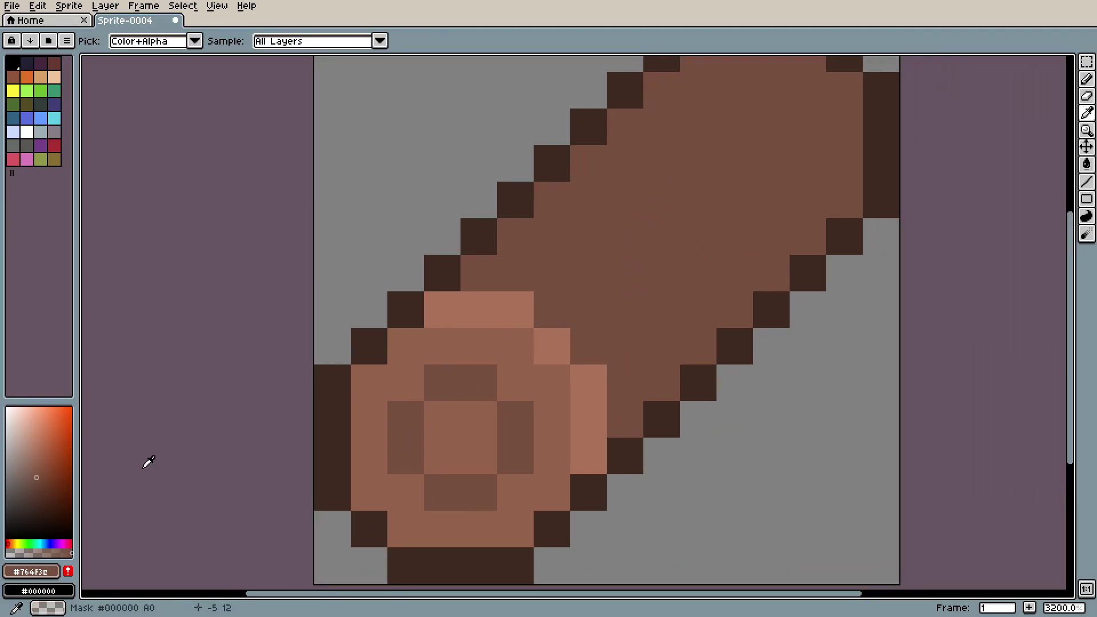
{"action": "left_click", "coordinate": [42, 477]}
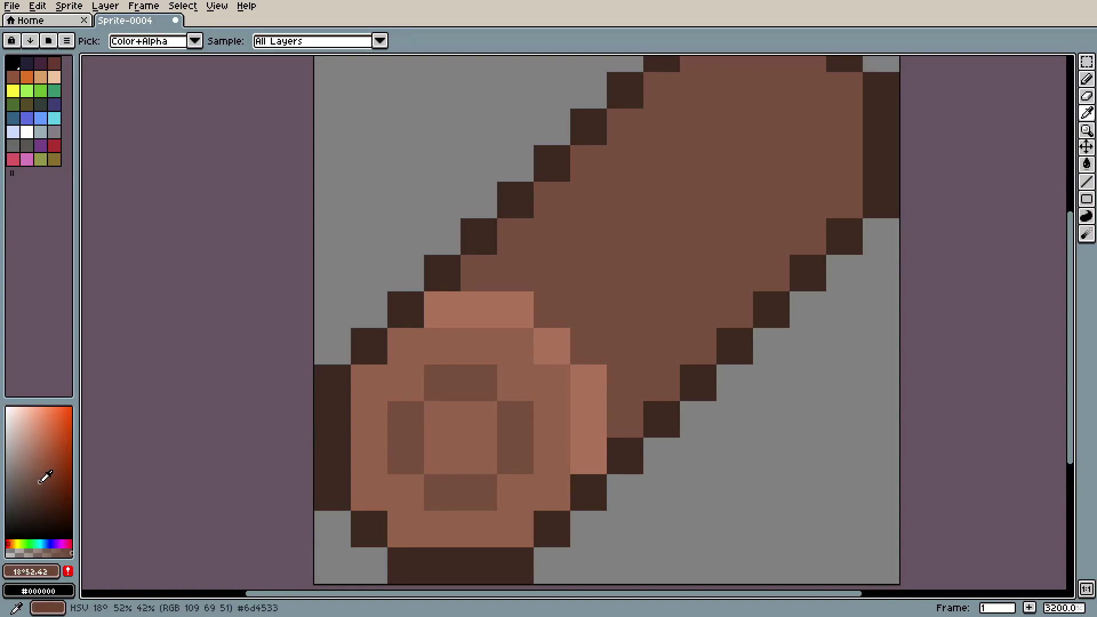
{"action": "key", "text": "b"}
{"action": "scroll", "coordinate": [541, 269], "scroll_direction": "right", "scroll_amount": 3}
{"action": "scroll", "coordinate": [541, 269], "scroll_direction": "up", "scroll_amount": 2}
{"action": "left_click", "coordinate": [37, 483]}
Step: Try several placements of diagonal grain lines along the body's upper-left half in the darker brown
{"action": "mouse_move", "coordinate": [446, 320]}
{"action": "left_mouse_down"}
{"action": "mouse_move", "coordinate": [402, 366]}
{"action": "mouse_move", "coordinate": [653, 173]}
{"action": "left_mouse_up"}
{"action": "key", "text": "ctrl+z"}
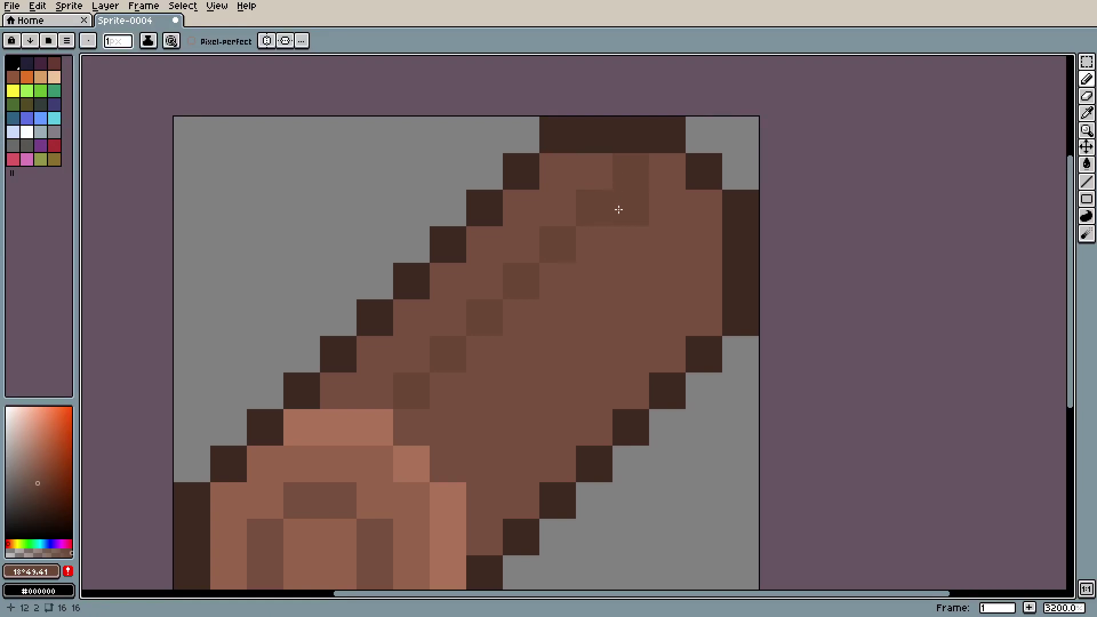
{"action": "key", "text": "ctrl"}
{"action": "key", "text": "ctrl"}
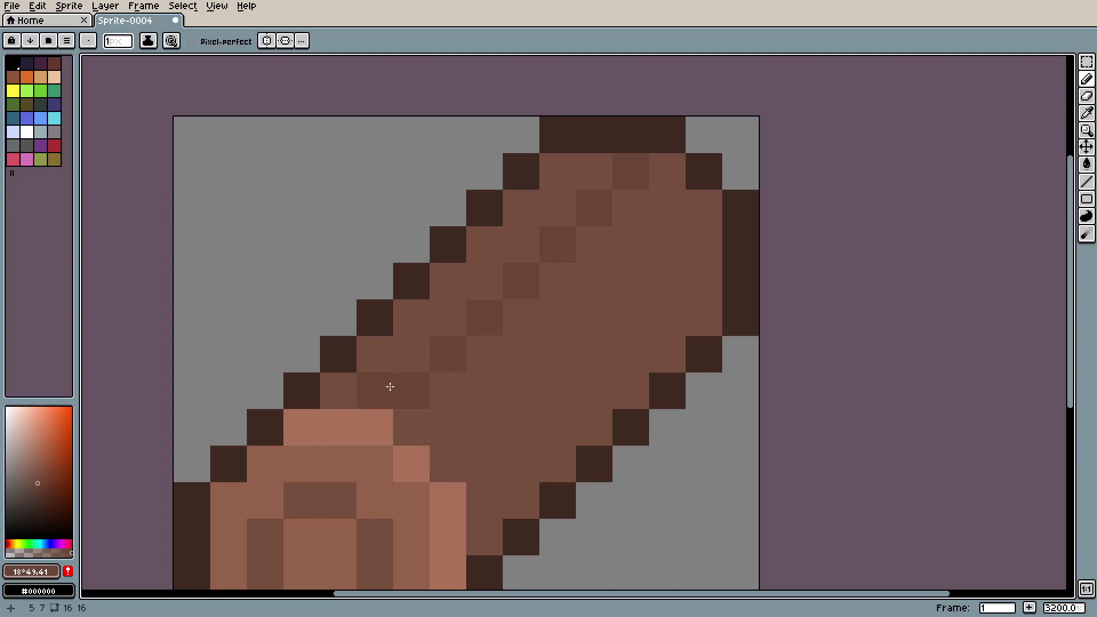
{"action": "key", "text": "ctrl+z"}
{"action": "key", "text": "ctrl+z"}
{"action": "mouse_move", "coordinate": [394, 385]}
{"action": "left_mouse_down"}
{"action": "mouse_move", "coordinate": [585, 172]}
{"action": "mouse_move", "coordinate": [453, 355]}
{"action": "mouse_move", "coordinate": [427, 418]}
{"action": "mouse_move", "coordinate": [610, 210]}
{"action": "mouse_move", "coordinate": [656, 179]}
{"action": "left_mouse_up"}
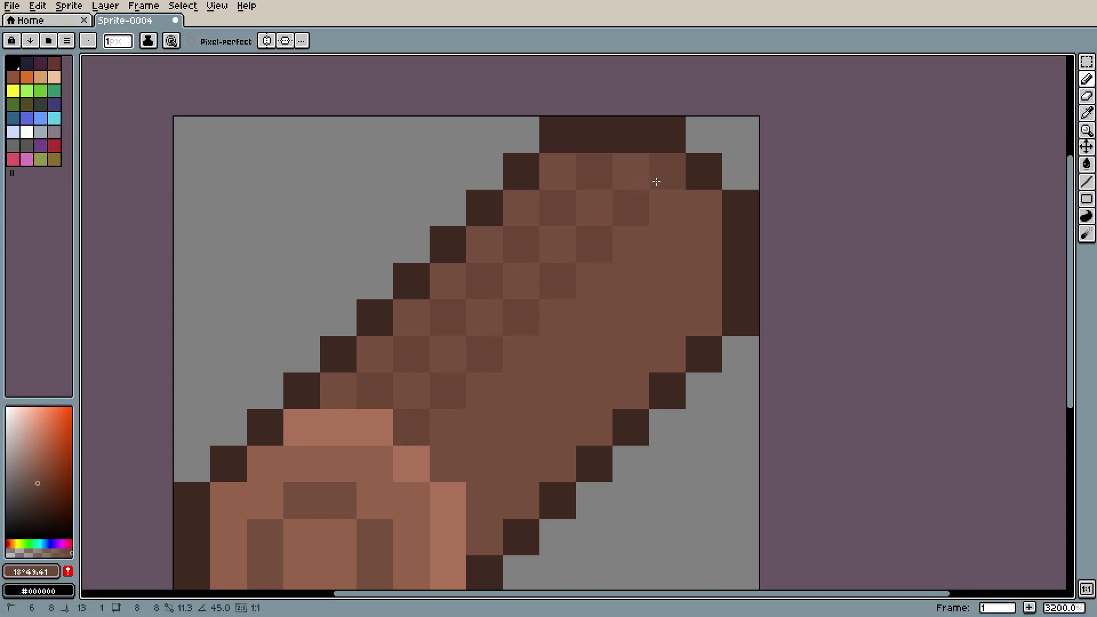
{"action": "scroll", "coordinate": [651, 217], "scroll_direction": "down", "scroll_amount": 6}
{"action": "scroll", "coordinate": [650, 253], "scroll_direction": "up", "scroll_amount": 4}
{"action": "scroll", "coordinate": [649, 253], "scroll_direction": "up", "scroll_amount": 1}
{"action": "key", "text": "ctrl+z"}
{"action": "key", "text": "ctrl+z"}
Step: Draw evenly spaced diagonal grain lines along the body in HSV 18°, 49, 41, including one along the lower-right inner edge
{"action": "left_click_drag", "start_coordinate": [363, 373], "coordinate": [559, 191]}
{"action": "left_click", "coordinate": [571, 152], "text": "shift"}
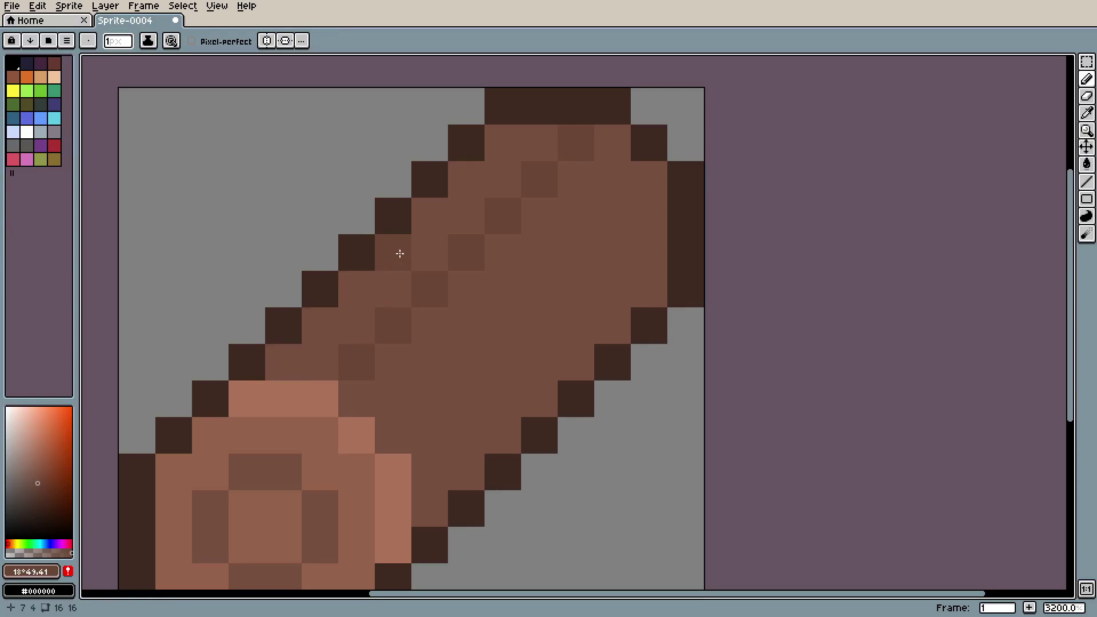
{"action": "left_click", "coordinate": [390, 422]}
{"action": "left_click", "coordinate": [645, 177], "text": "shift"}
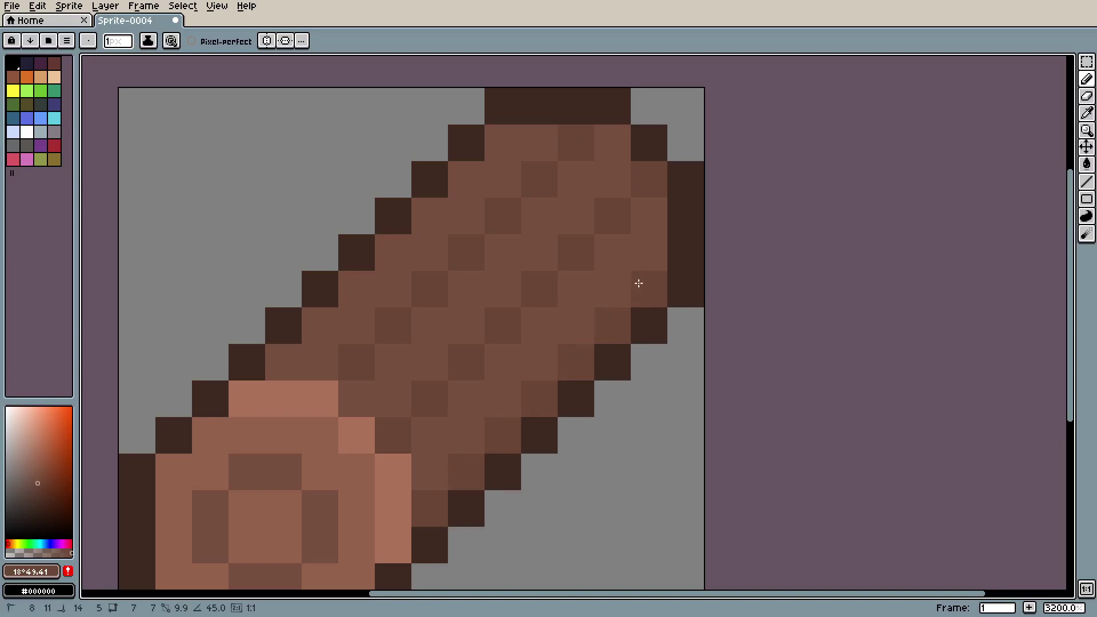
{"action": "scroll", "coordinate": [628, 282], "scroll_direction": "down", "scroll_amount": 8}
{"action": "scroll", "coordinate": [674, 263], "scroll_direction": "down", "scroll_amount": 2}
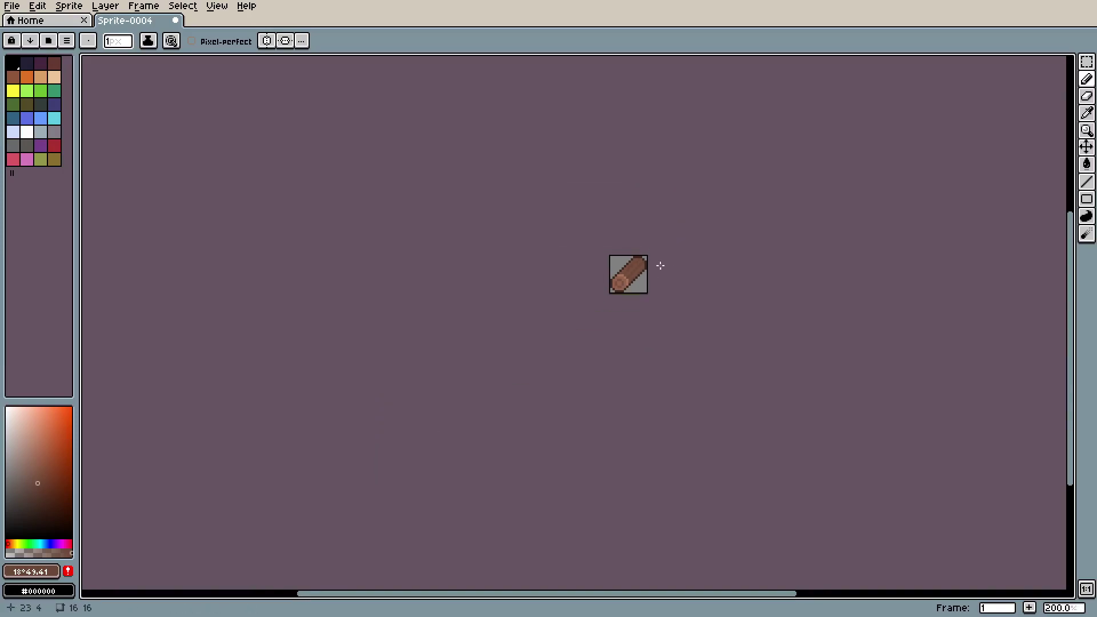
{"action": "scroll", "coordinate": [663, 262], "scroll_direction": "up", "scroll_amount": 6}
{"action": "scroll", "coordinate": [740, 271], "scroll_direction": "down", "scroll_amount": 10}
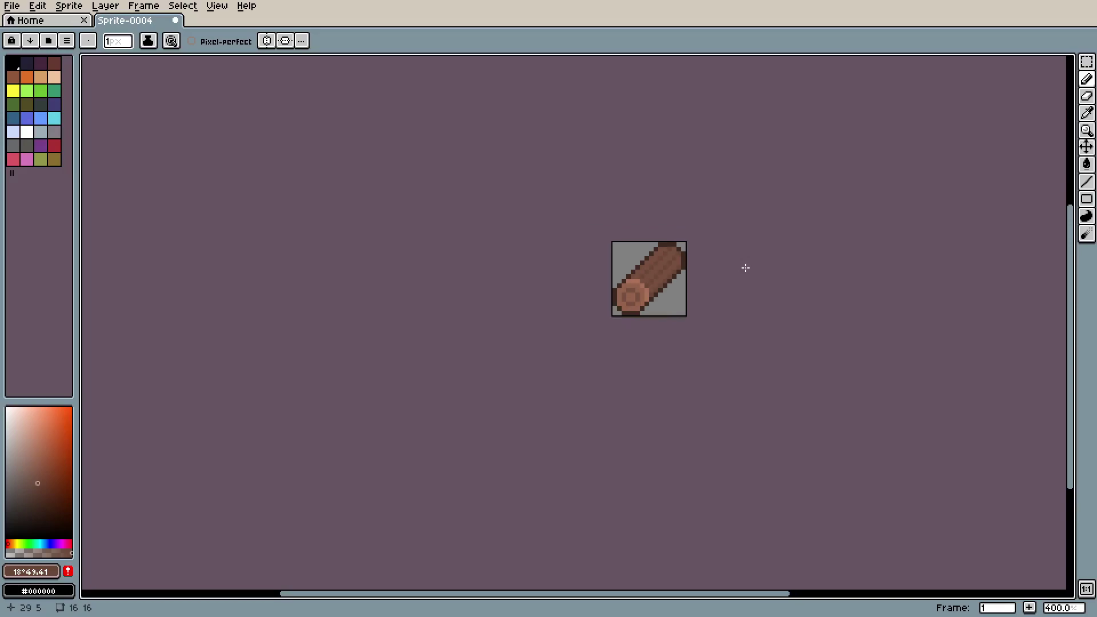
{"action": "scroll", "coordinate": [735, 299], "scroll_direction": "up", "scroll_amount": 6}
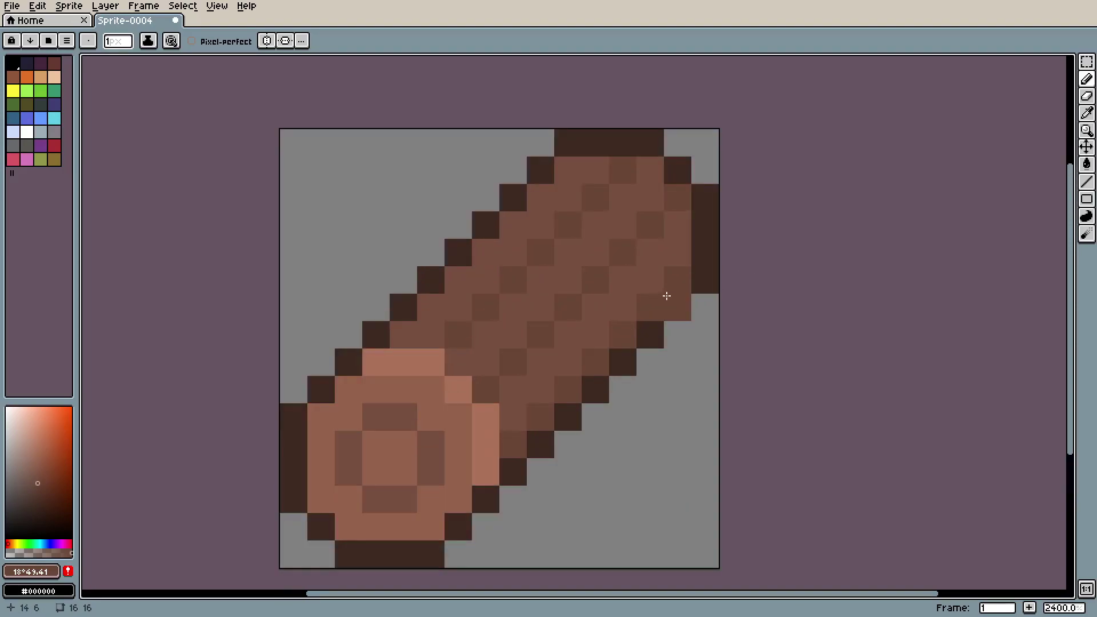
{"action": "left_click", "coordinate": [673, 296]}
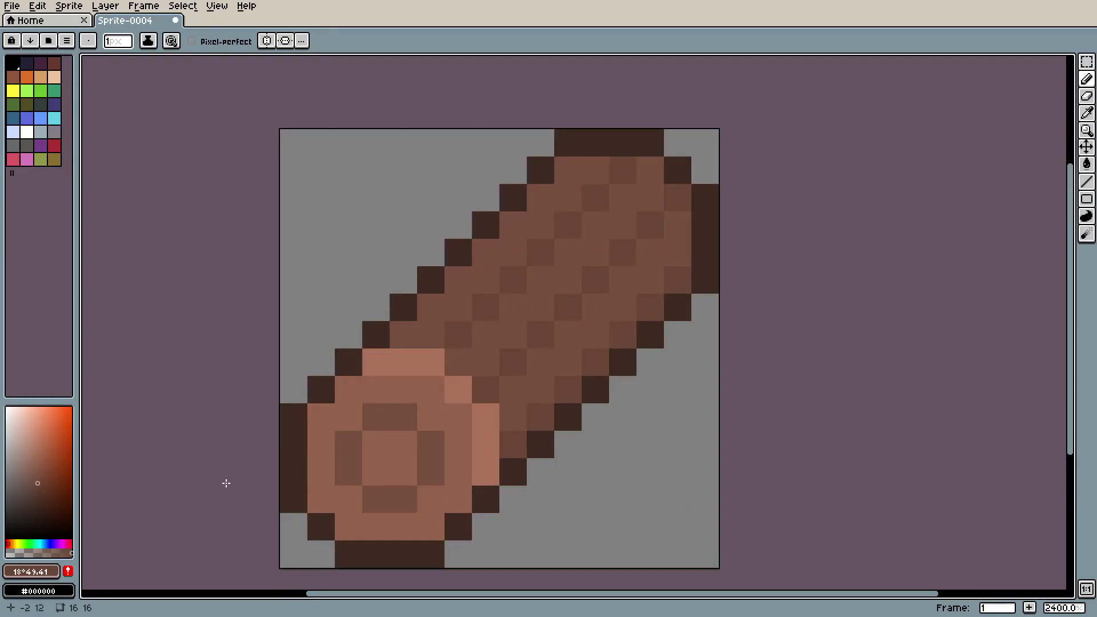
{"action": "left_click", "coordinate": [393, 359]}
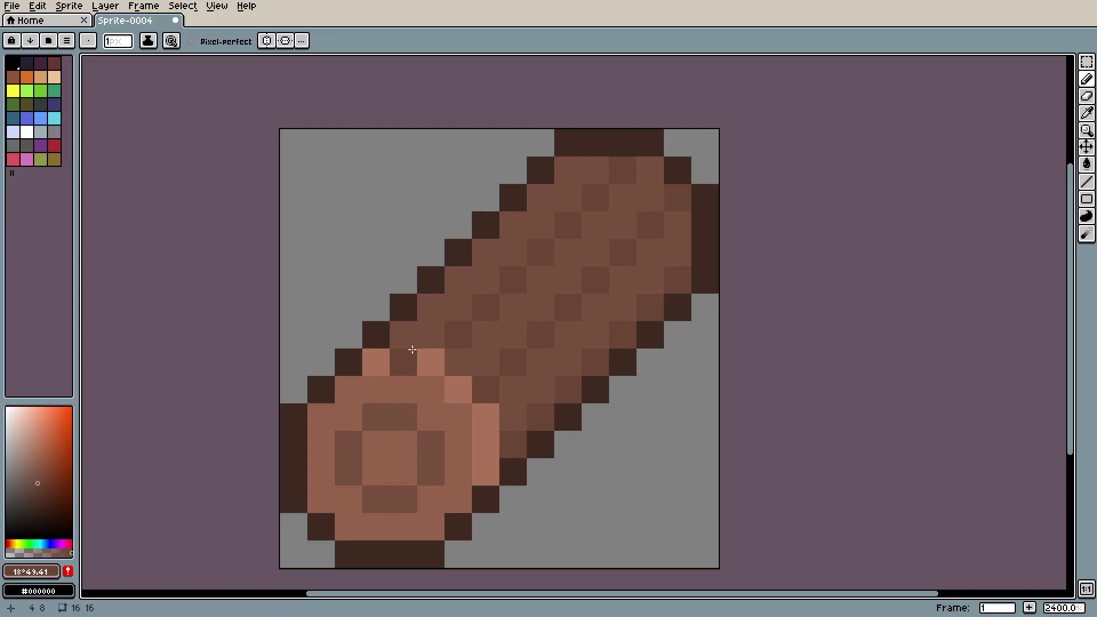
{"action": "key", "text": "ctrl+z"}
Step: Darken the color to HSV 18°, 49, 35 and draw a shading line along the body's upper-left inner edge
{"action": "key", "text": "i"}
{"action": "left_click", "coordinate": [532, 362]}
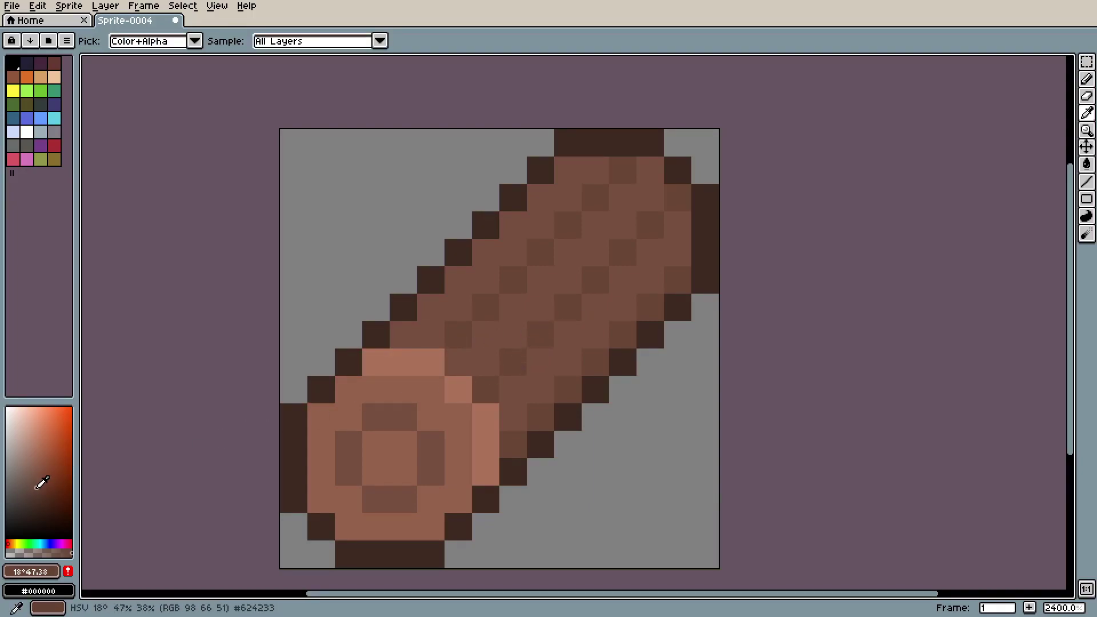
{"action": "key", "text": "b"}
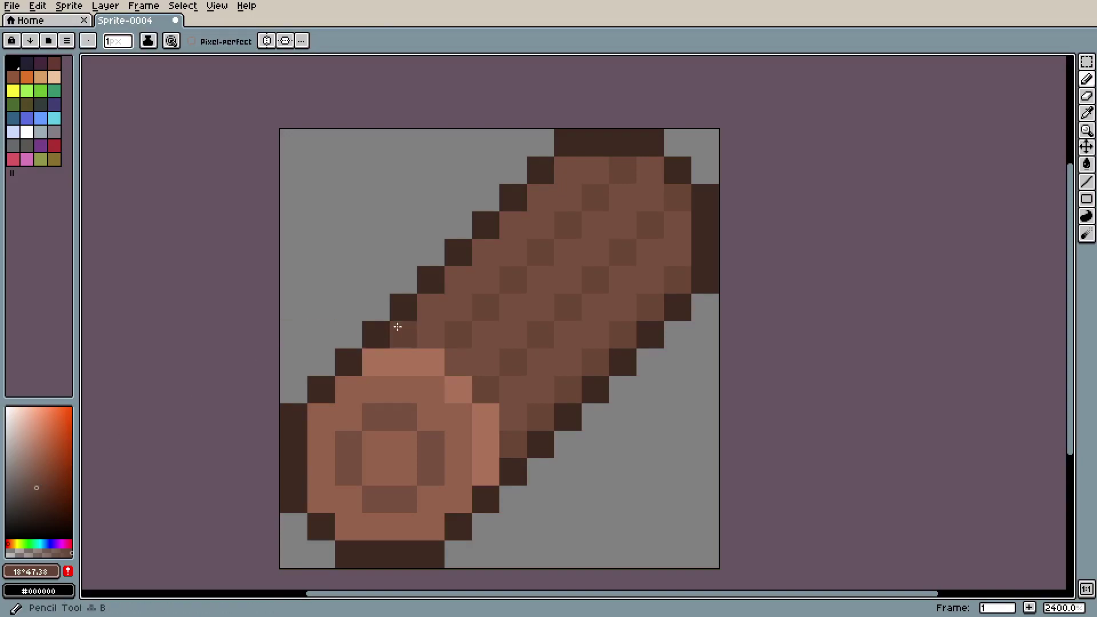
{"action": "left_click", "coordinate": [36, 491]}
{"action": "left_click", "coordinate": [402, 334]}
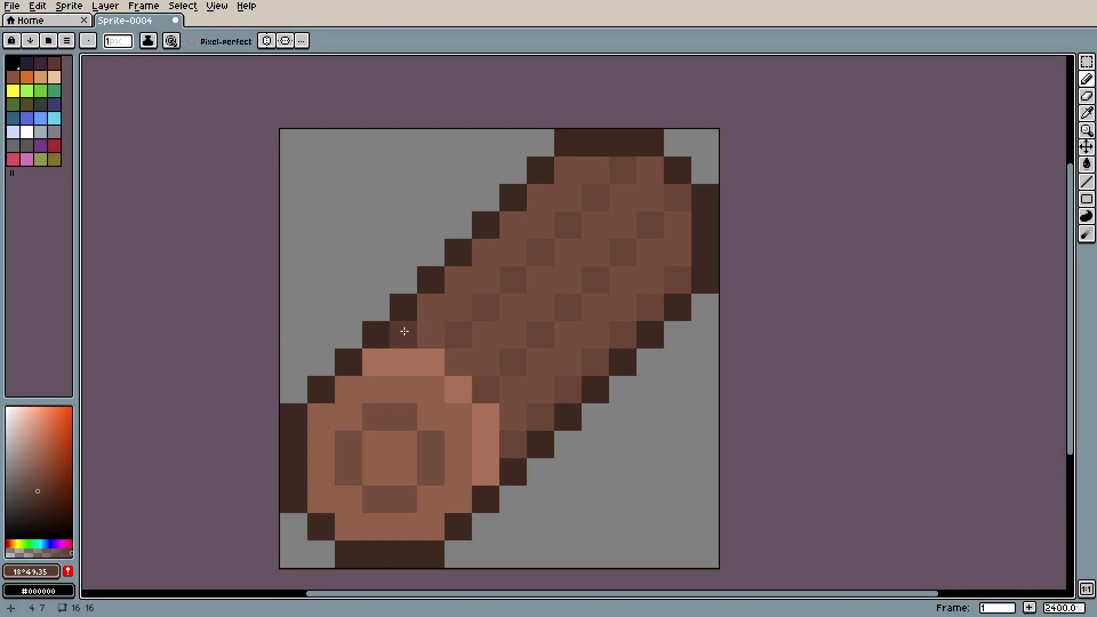
{"action": "scroll", "coordinate": [564, 220], "scroll_direction": "down", "scroll_amount": 8}
{"action": "scroll", "coordinate": [600, 240], "scroll_direction": "up", "scroll_amount": 6}
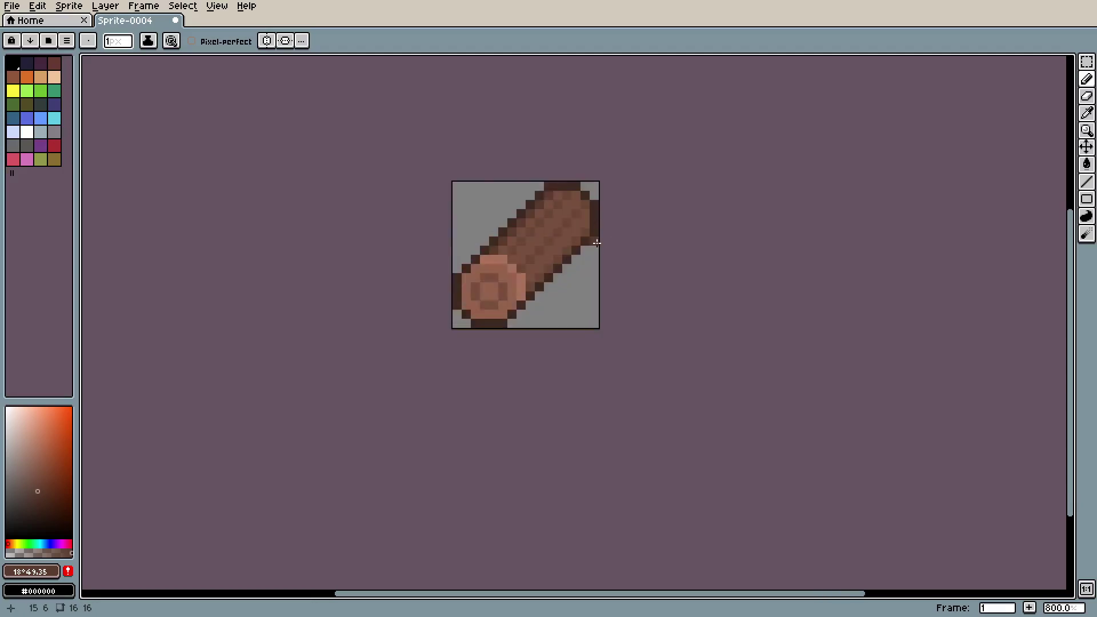
Step: Draw parallel diagonal lines in HSV 18°, 49, 35 across the middle and lower-right part of the body
{"action": "scroll", "coordinate": [531, 255], "scroll_direction": "up", "scroll_amount": 2}
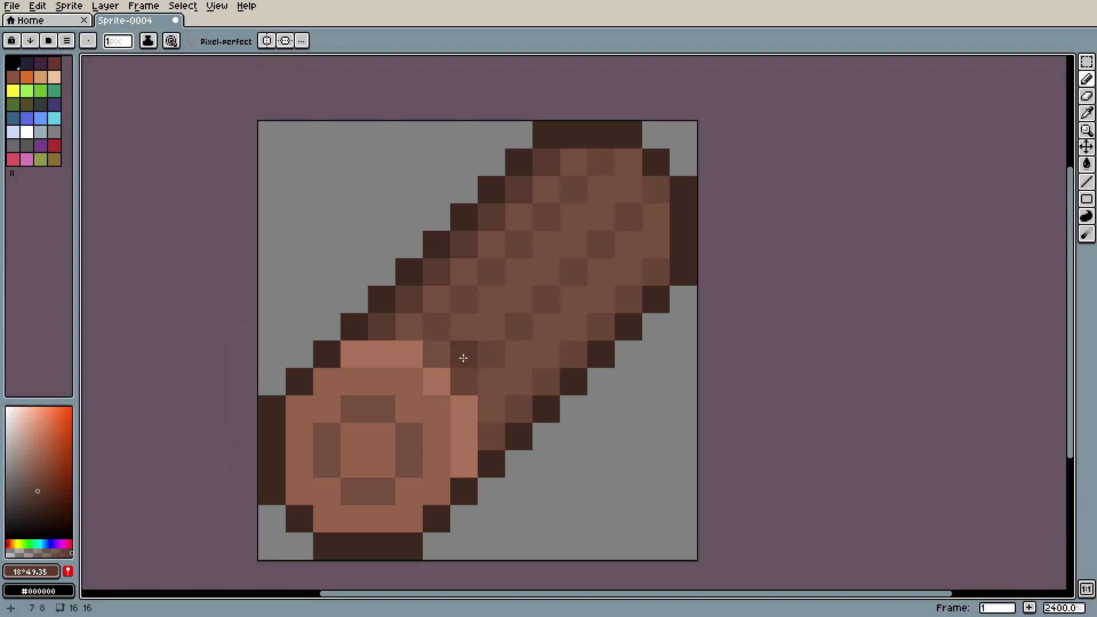
{"action": "left_click_drag", "start_coordinate": [519, 355], "coordinate": [629, 244]}
{"action": "scroll", "coordinate": [640, 228], "scroll_direction": "down", "scroll_amount": 8}
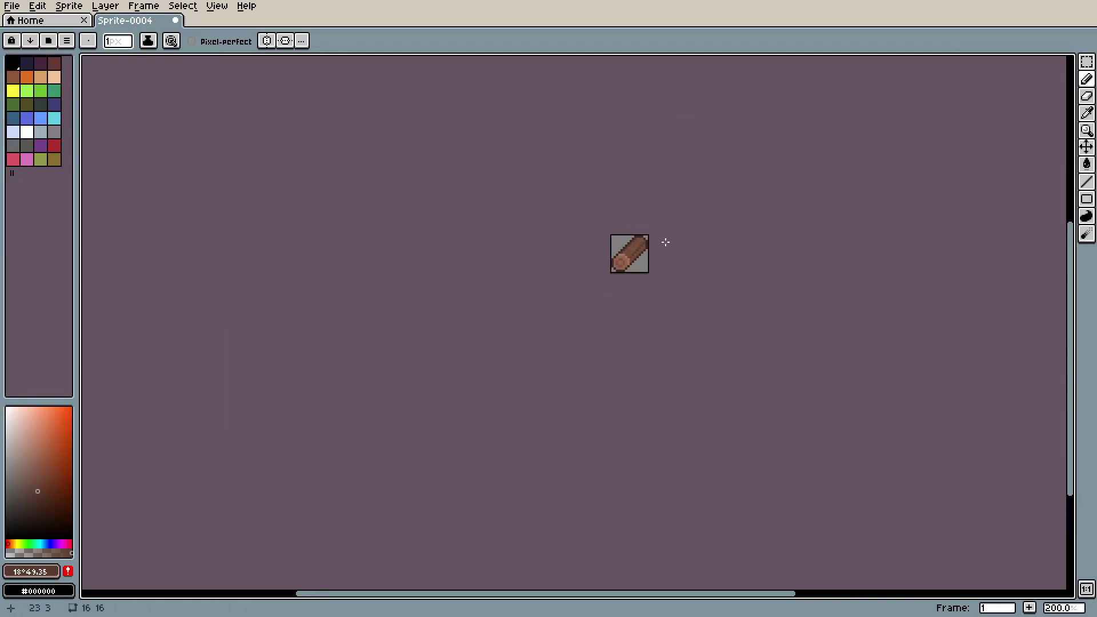
{"action": "scroll", "coordinate": [668, 240], "scroll_direction": "up", "scroll_amount": 8}
{"action": "left_click_drag", "start_coordinate": [552, 320], "coordinate": [715, 154]}
{"action": "scroll", "coordinate": [714, 155], "scroll_direction": "down", "scroll_amount": 8}
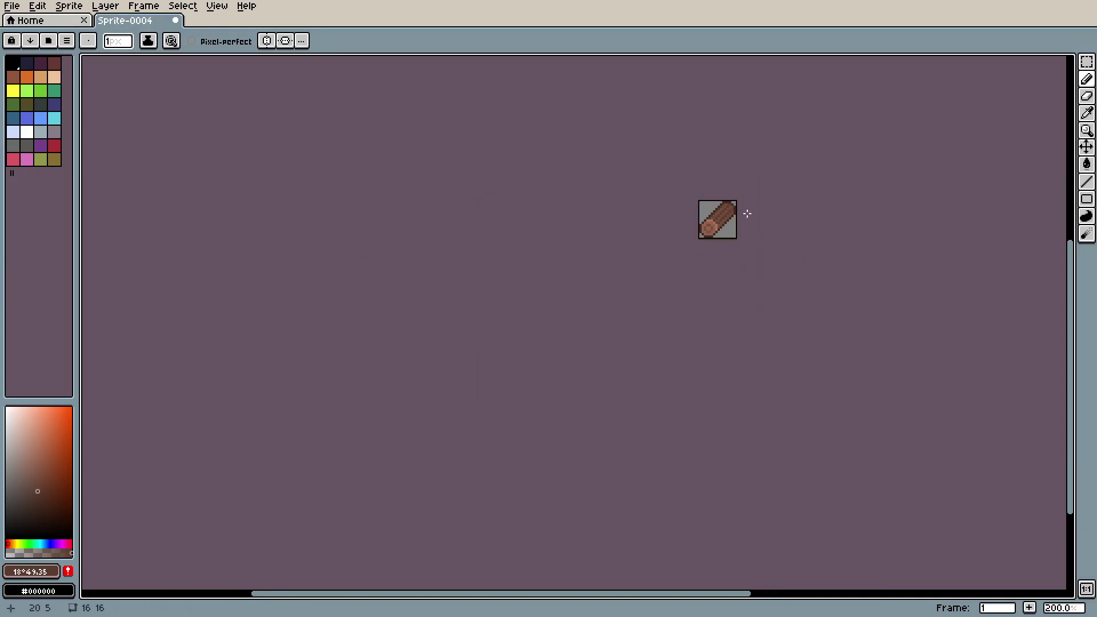
{"action": "scroll", "coordinate": [748, 216], "scroll_direction": "up", "scroll_amount": 8}
{"action": "key", "text": "v"}
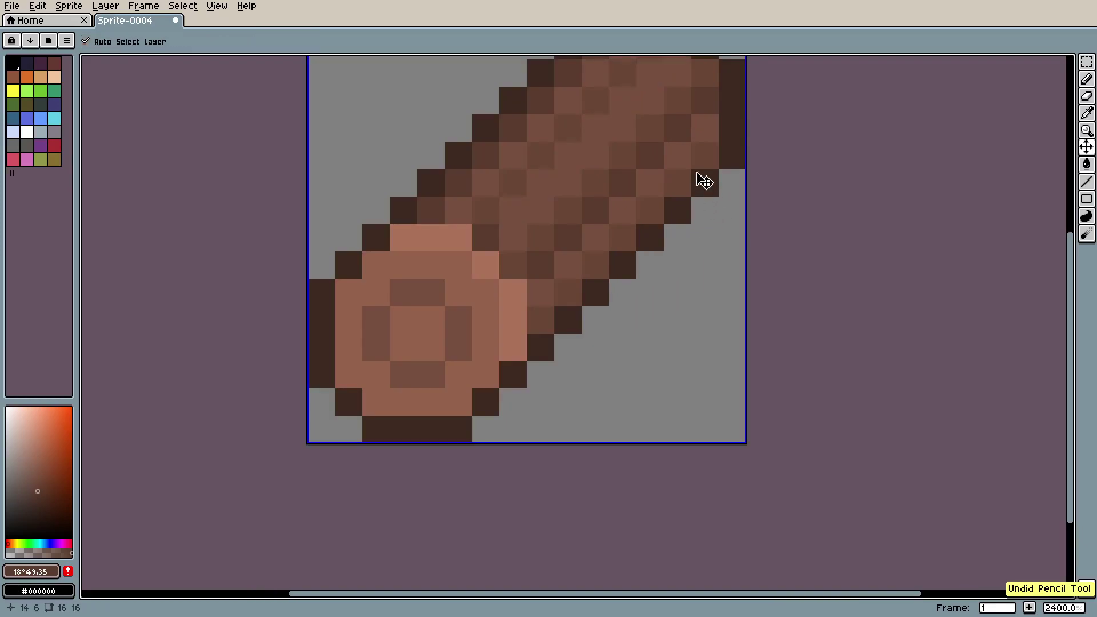
{"action": "key", "text": "b"}
{"action": "mouse_move", "coordinate": [524, 363]}
{"action": "left_mouse_down"}
{"action": "mouse_move", "coordinate": [616, 296]}
{"action": "mouse_move", "coordinate": [529, 338]}
{"action": "mouse_move", "coordinate": [713, 176]}
{"action": "mouse_move", "coordinate": [688, 181]}
{"action": "mouse_move", "coordinate": [718, 215]}
{"action": "left_mouse_up"}
{"action": "scroll", "coordinate": [718, 214], "scroll_direction": "down", "scroll_amount": 8}
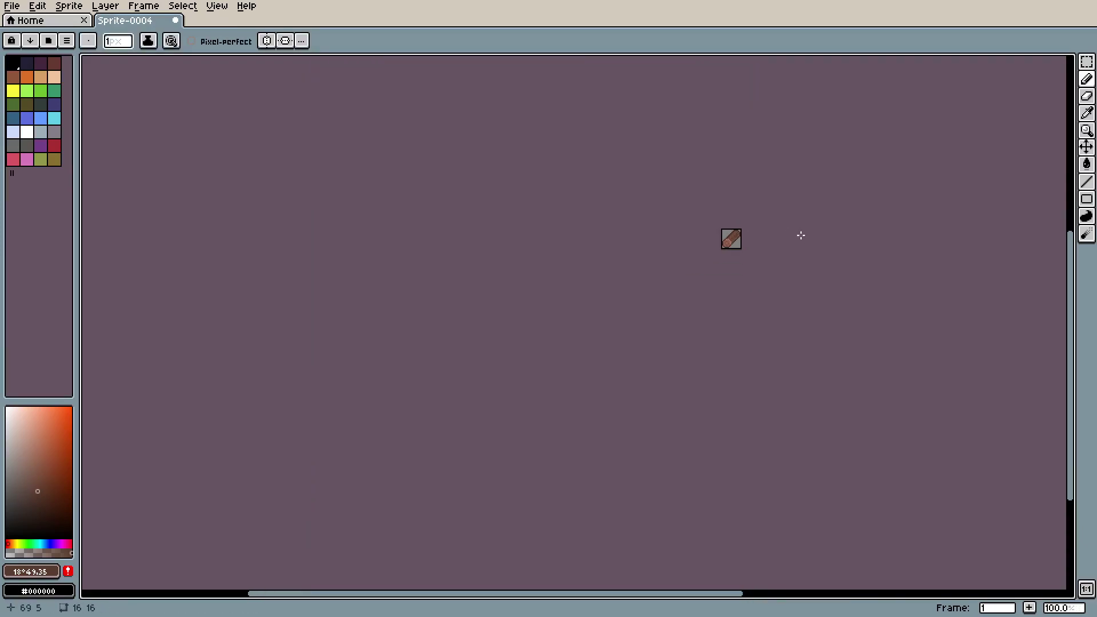
{"action": "scroll", "coordinate": [801, 236], "scroll_direction": "up", "scroll_amount": 9}
{"action": "scroll", "coordinate": [826, 249], "scroll_direction": "down", "scroll_amount": 1}
Step: Sample the body's mid brown, #764f3e, and retouch pixels in the log's dark grain pattern
{"action": "key", "text": "i"}
{"action": "left_click", "coordinate": [688, 365]}
{"action": "left_click", "coordinate": [654, 296]}
{"action": "key", "text": "b"}
{"action": "scroll", "coordinate": [792, 275], "scroll_direction": "down", "scroll_amount": 11}
{"action": "scroll", "coordinate": [799, 274], "scroll_direction": "up", "scroll_amount": 9}
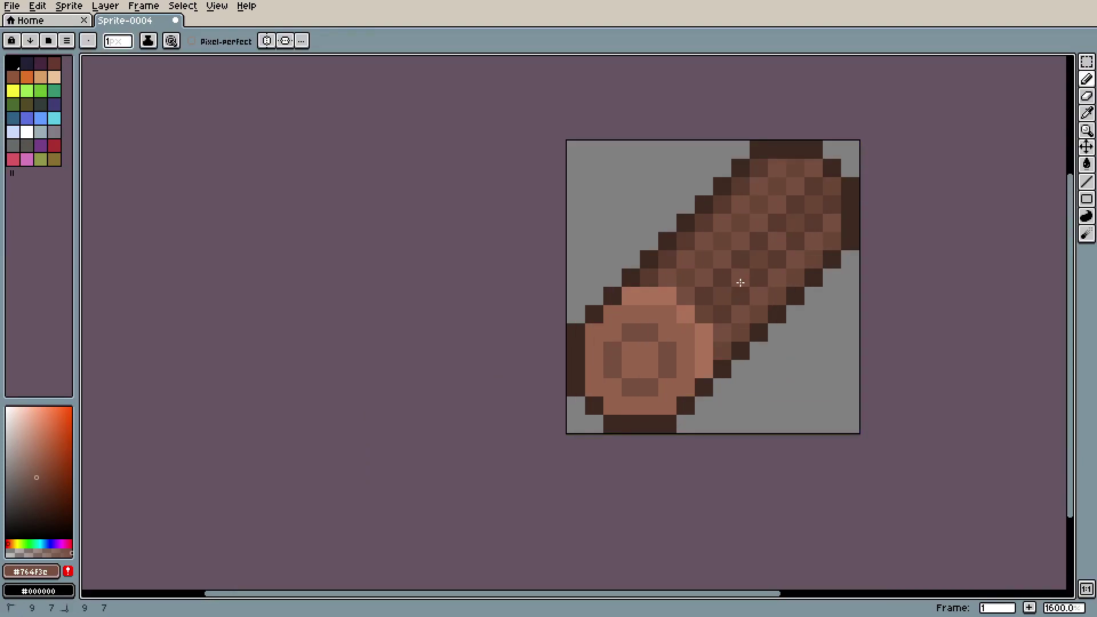
{"action": "scroll", "coordinate": [739, 280], "scroll_direction": "down", "scroll_amount": 6}
{"action": "scroll", "coordinate": [835, 277], "scroll_direction": "up", "scroll_amount": 8}
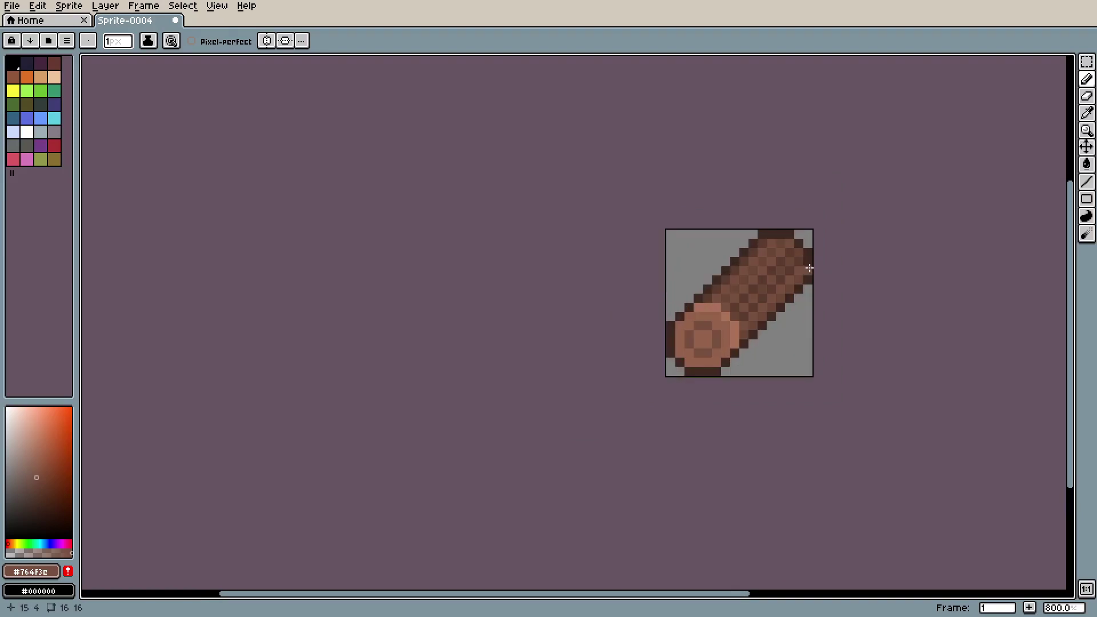
{"action": "scroll", "coordinate": [801, 242], "scroll_direction": "down", "scroll_amount": 8}
{"action": "scroll", "coordinate": [872, 276], "scroll_direction": "up", "scroll_amount": 6}
{"action": "left_click_drag", "start_coordinate": [896, 260], "coordinate": [864, 240]}
Step: Sample the dark grain brown, #5b3c2e, and try a short diagonal stroke near the body's upper end
{"action": "left_click", "coordinate": [762, 251], "text": "alt"}
{"action": "left_click_drag", "start_coordinate": [733, 242], "coordinate": [701, 273]}
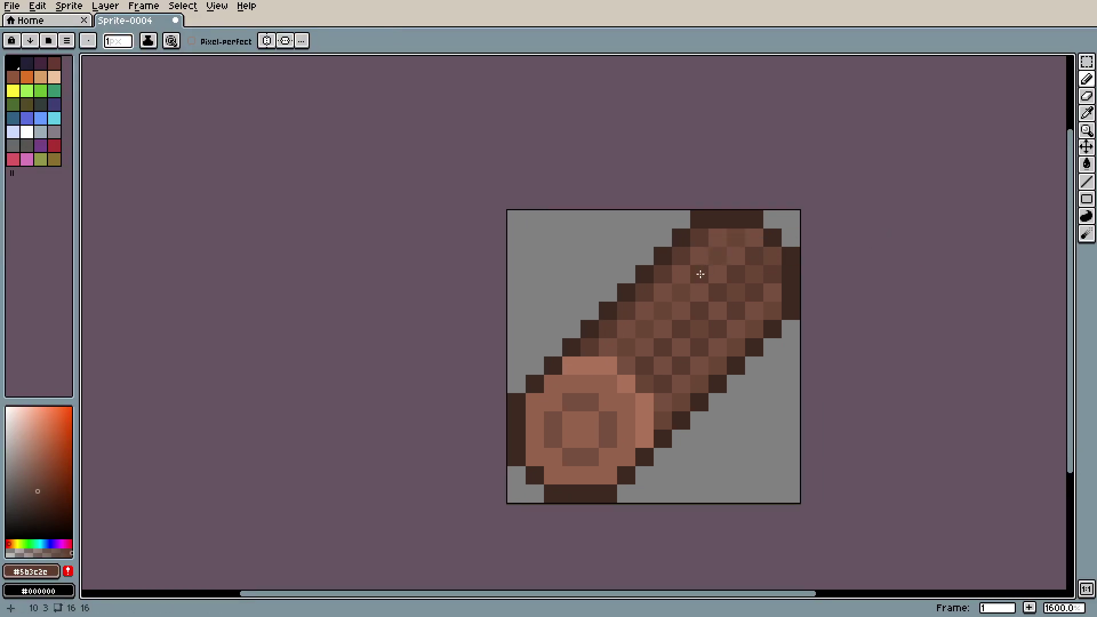
{"action": "scroll", "coordinate": [664, 311], "scroll_direction": "down", "scroll_amount": 6}
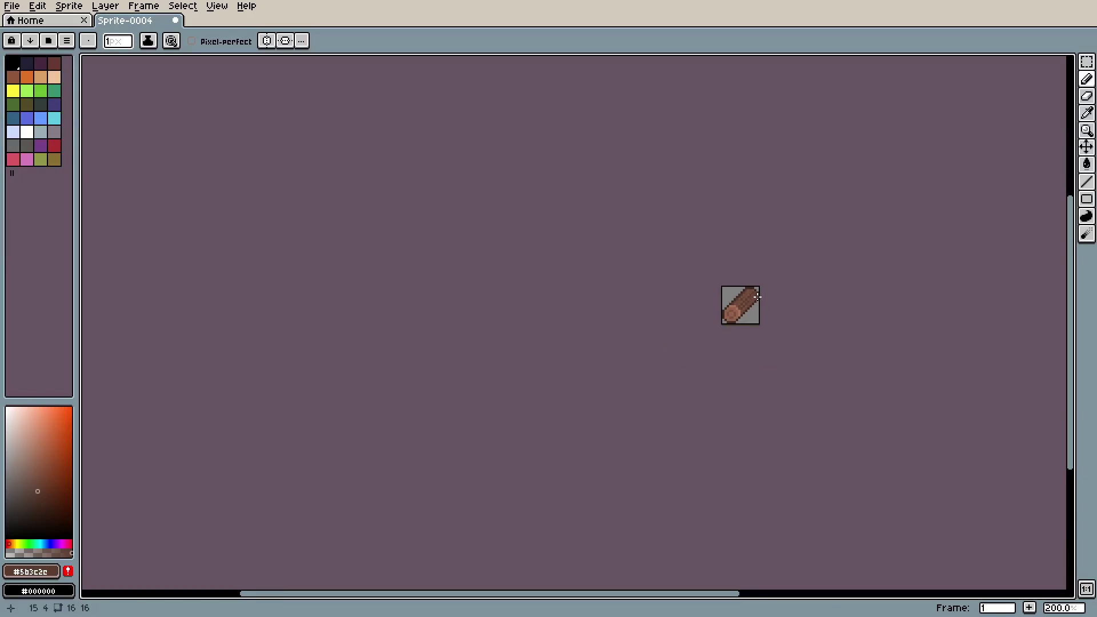
{"action": "key", "text": "ctrl+z"}
Step: Sample the body's mid brown, #764f3e, lighten it to HSV 18°, 47, 52 and dot highlight pixels over the bark
{"action": "scroll", "coordinate": [766, 295], "scroll_direction": "up", "scroll_amount": 4}
{"action": "scroll", "coordinate": [766, 294], "scroll_direction": "up", "scroll_amount": 2}
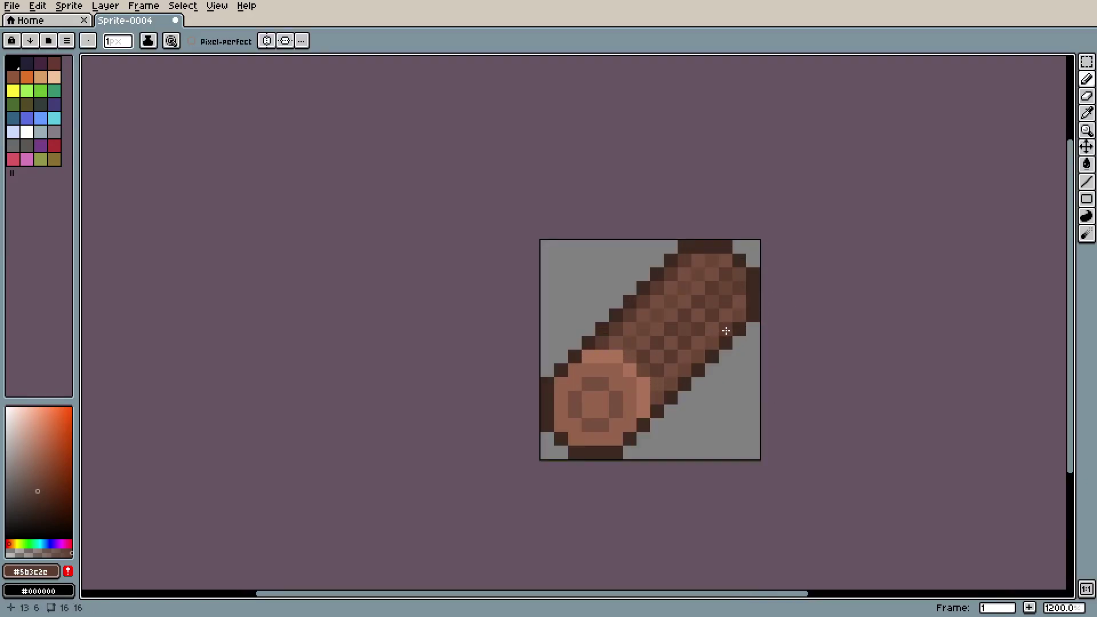
{"action": "scroll", "coordinate": [726, 330], "scroll_direction": "up", "scroll_amount": 1}
{"action": "key", "text": "i"}
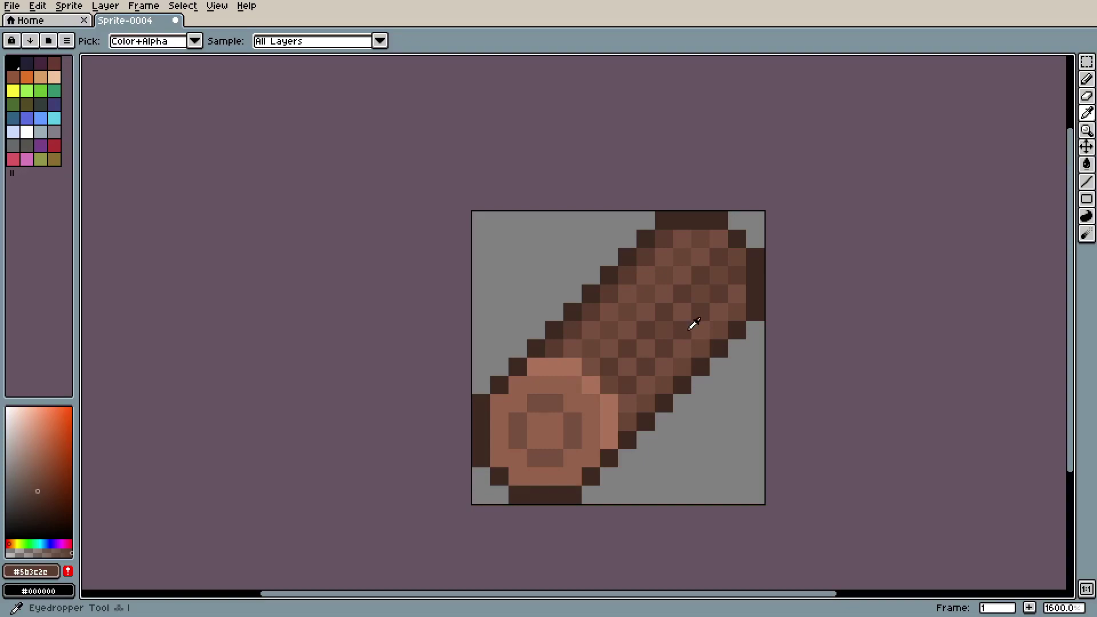
{"action": "left_click", "coordinate": [704, 326]}
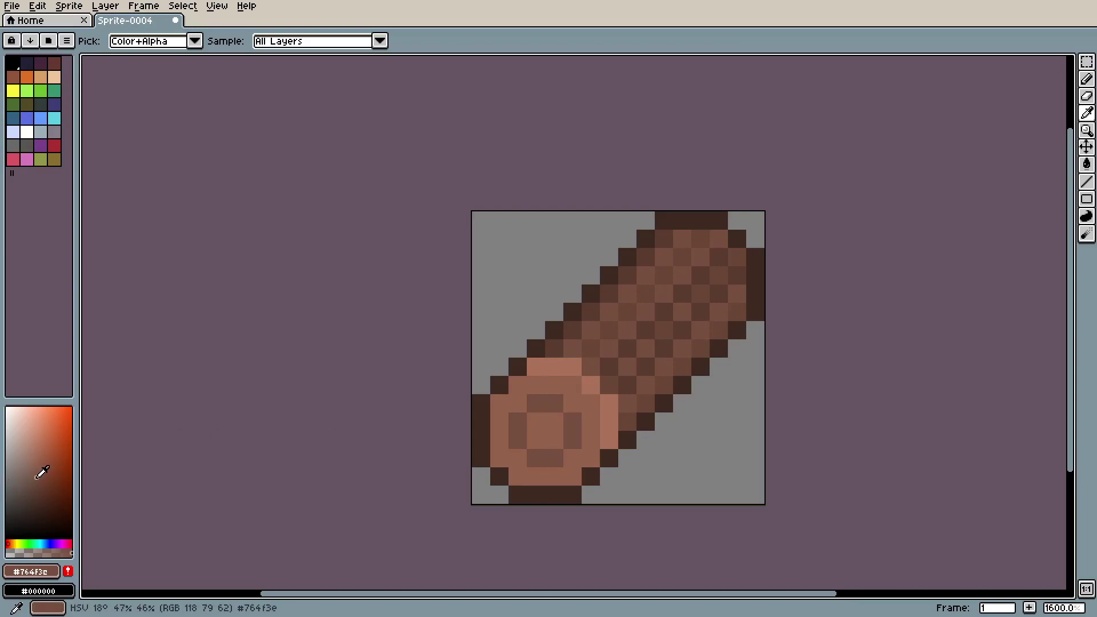
{"action": "key", "text": "b"}
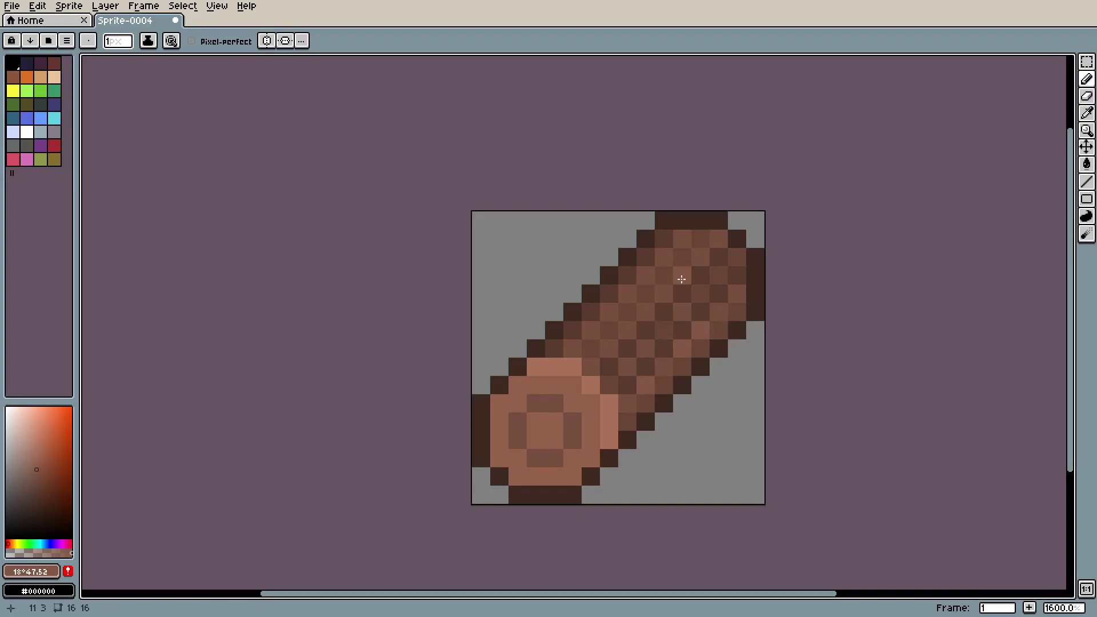
{"action": "scroll", "coordinate": [749, 308], "scroll_direction": "down", "scroll_amount": 8}
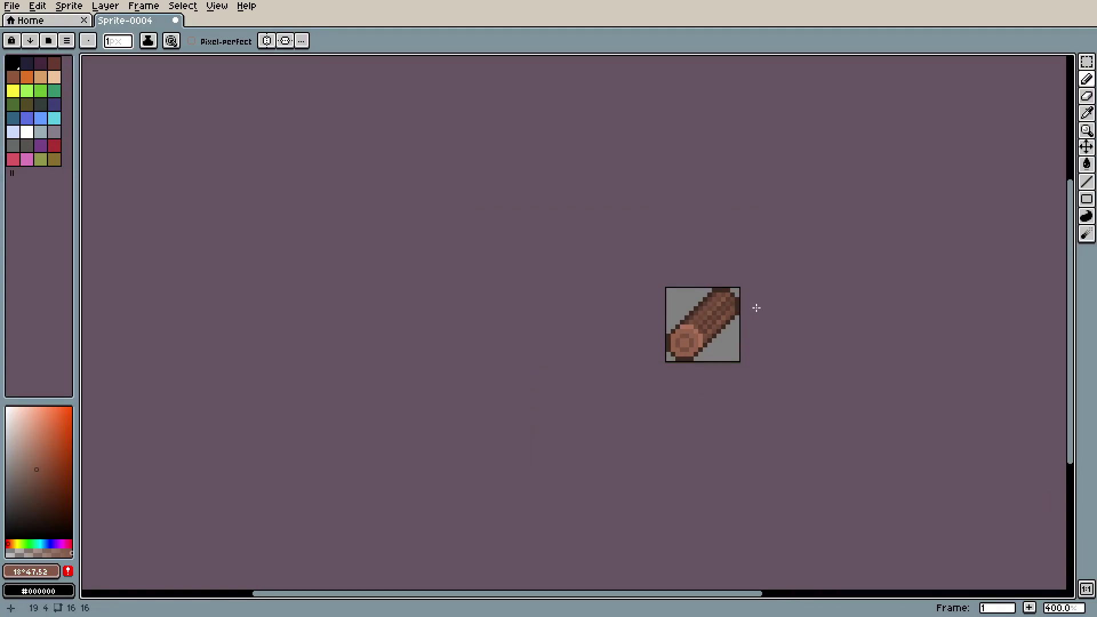
Step: Add more HSV 18°, 47, 52 highlight pixels to the bark beside the end face and along its upper-left side
{"action": "scroll", "coordinate": [754, 308], "scroll_direction": "up", "scroll_amount": 3}
{"action": "scroll", "coordinate": [753, 308], "scroll_direction": "up", "scroll_amount": 5}
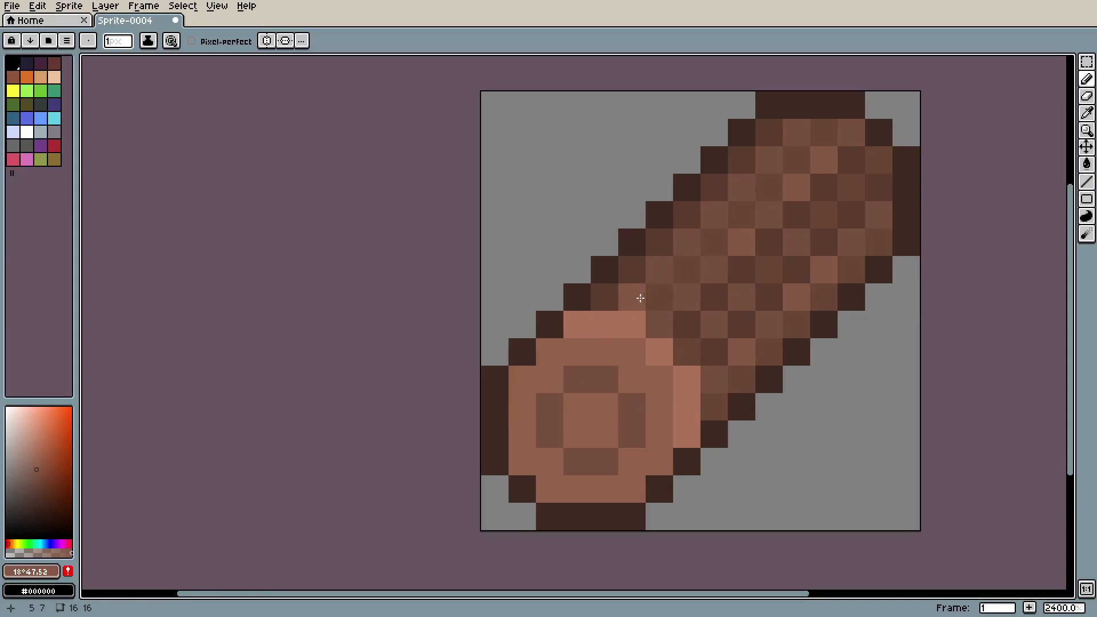
{"action": "scroll", "coordinate": [801, 224], "scroll_direction": "down", "scroll_amount": 7}
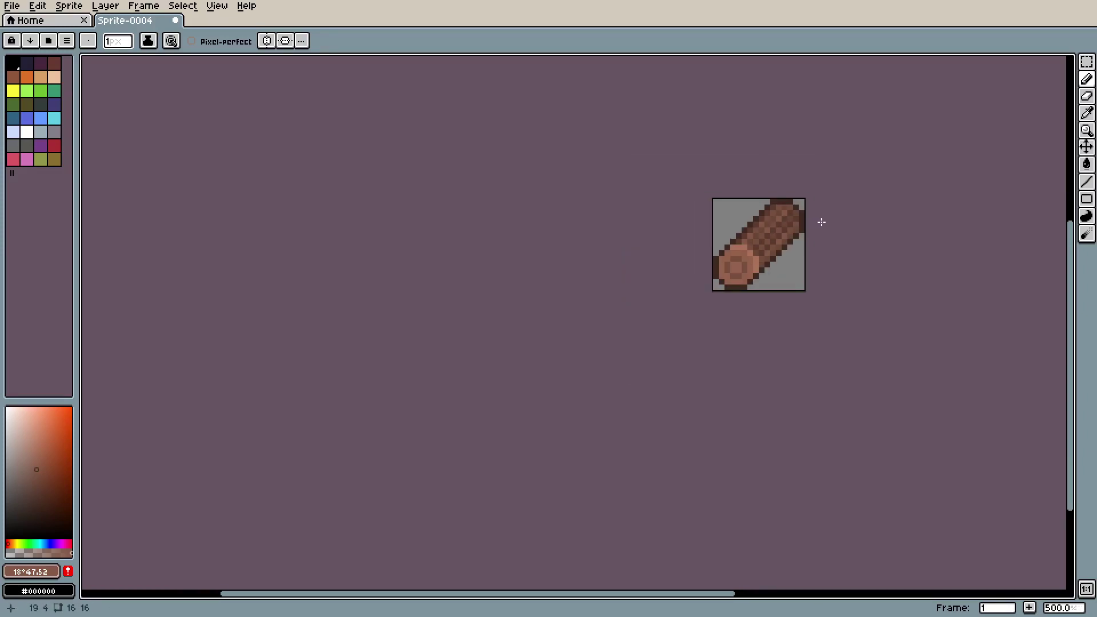
{"action": "scroll", "coordinate": [821, 222], "scroll_direction": "up", "scroll_amount": 7}
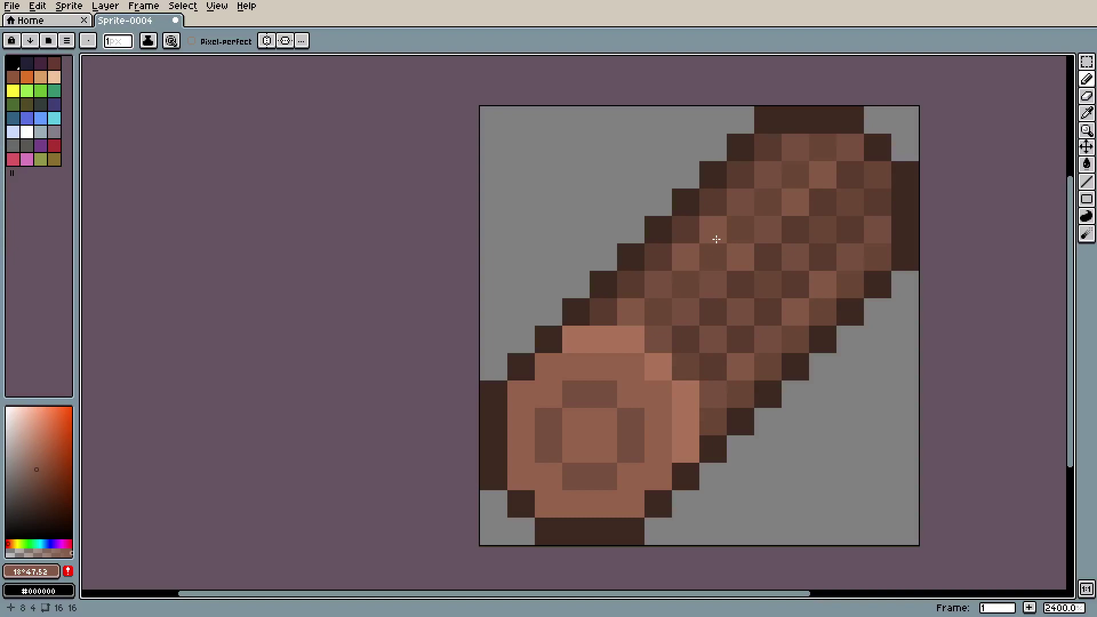
{"action": "scroll", "coordinate": [923, 227], "scroll_direction": "down", "scroll_amount": 7}
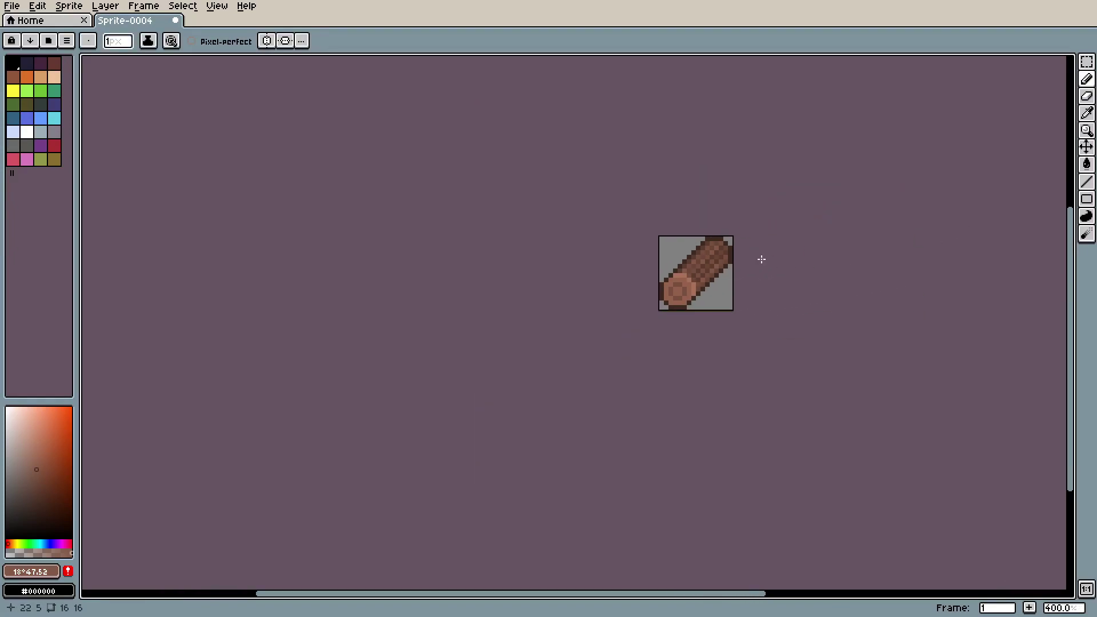
{"action": "scroll", "coordinate": [752, 274], "scroll_direction": "down", "scroll_amount": 3}
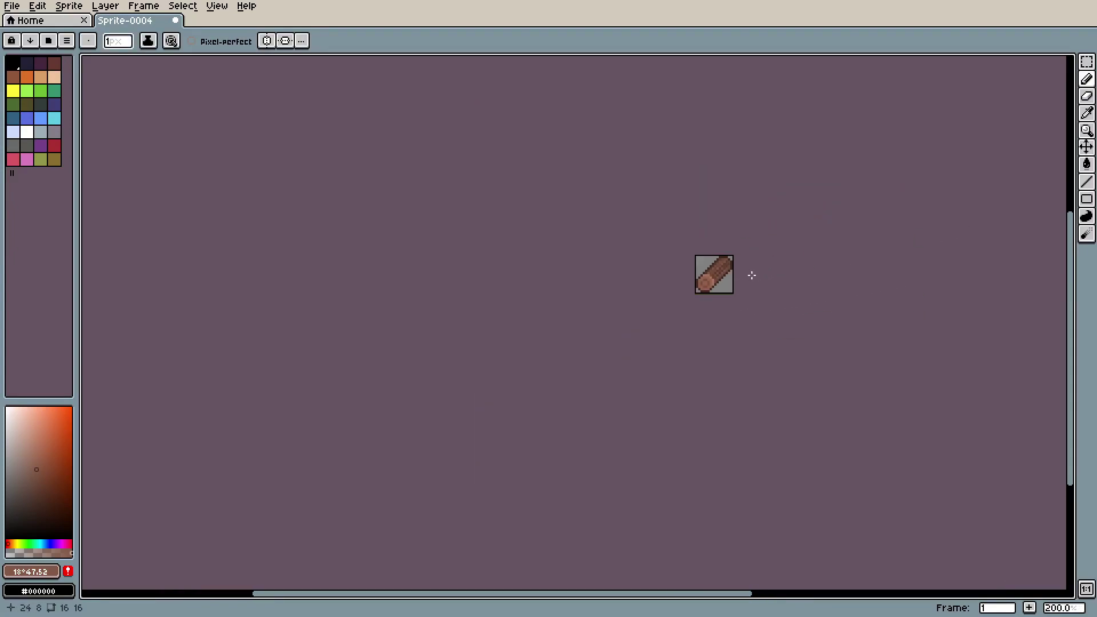
{"action": "scroll", "coordinate": [687, 277], "scroll_direction": "up", "scroll_amount": 5}
{"action": "scroll", "coordinate": [688, 277], "scroll_direction": "up", "scroll_amount": 4}
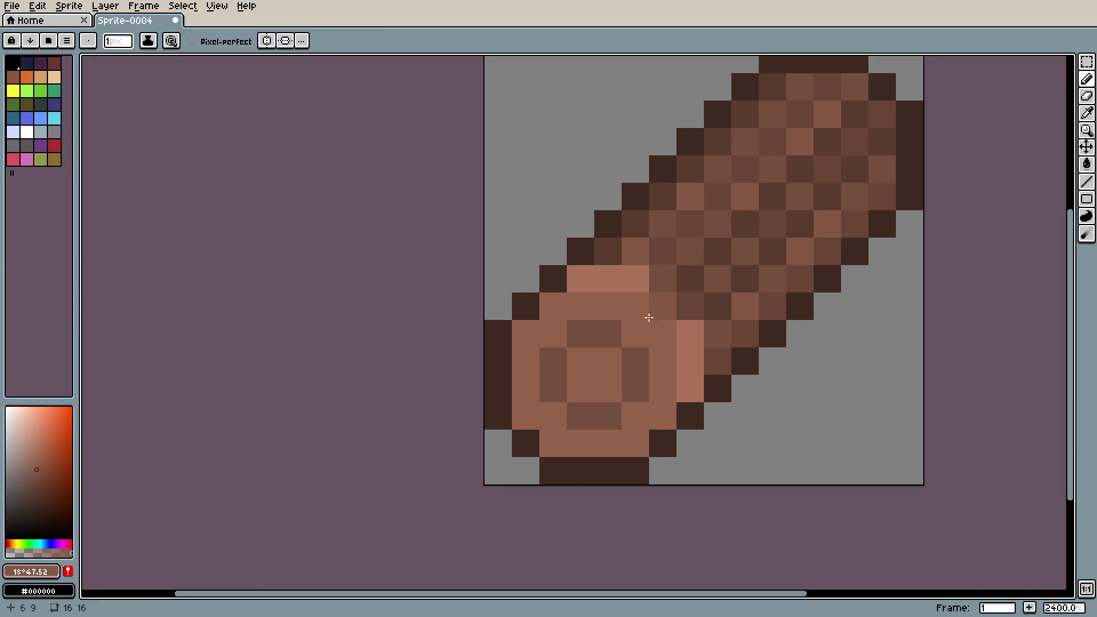
Step: Sample the end face's brown, #95624c, darken it to HSV 18°, 49, 53 and dot pixels around the ring on the end face
{"action": "key", "text": "i"}
{"action": "left_click", "coordinate": [654, 311]}
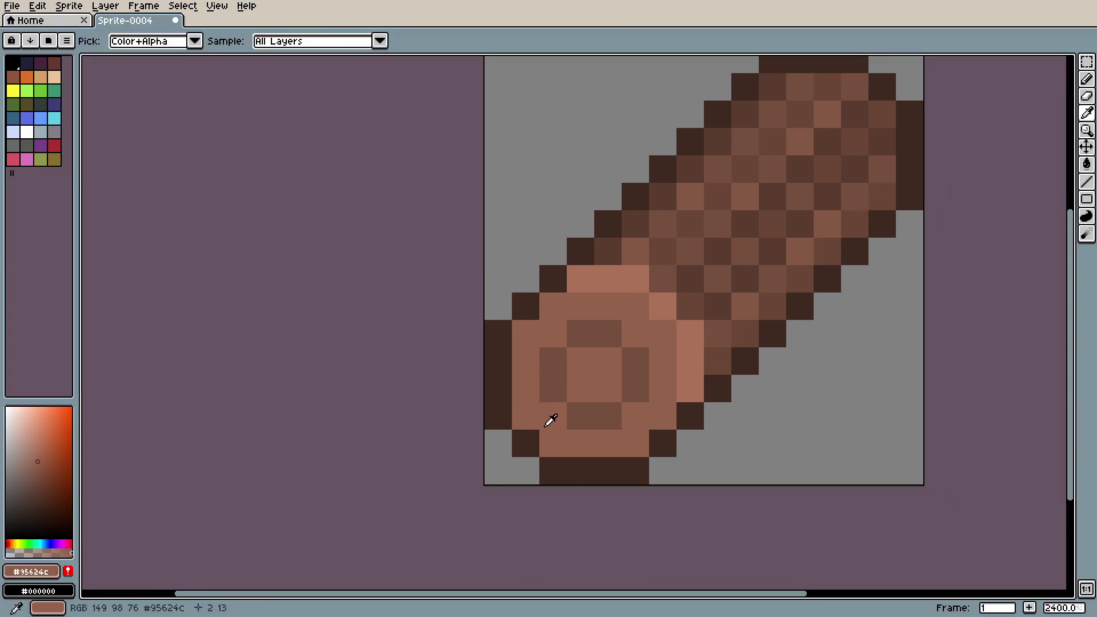
{"action": "left_click_drag", "start_coordinate": [661, 262], "coordinate": [603, 262]}
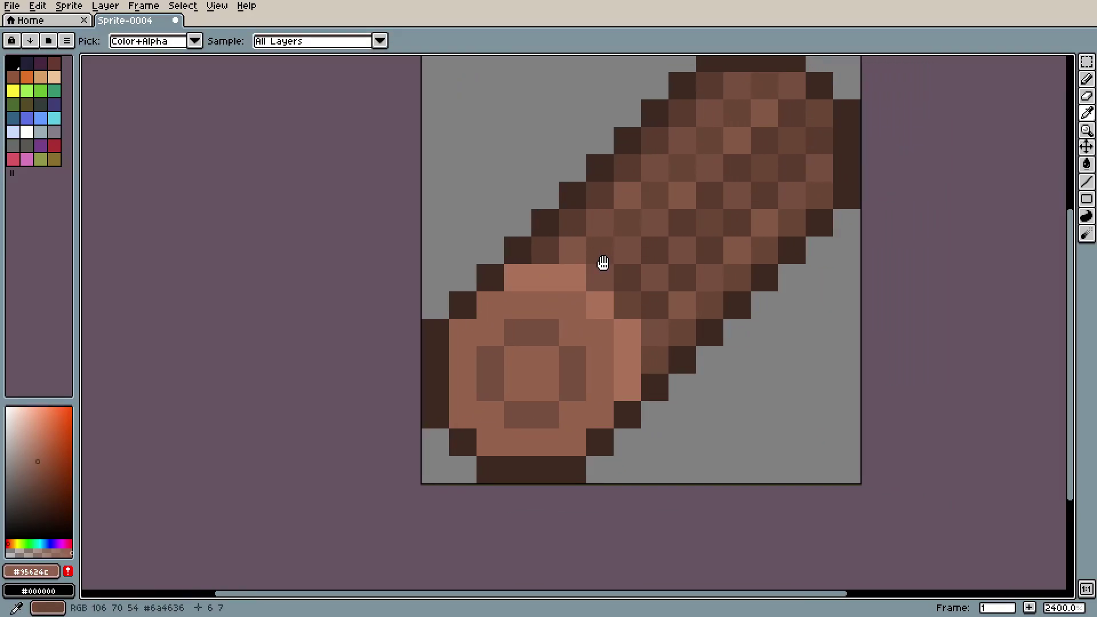
{"action": "scroll", "coordinate": [603, 263], "scroll_direction": "down", "scroll_amount": 1}
{"action": "scroll", "coordinate": [563, 316], "scroll_direction": "up", "scroll_amount": 1}
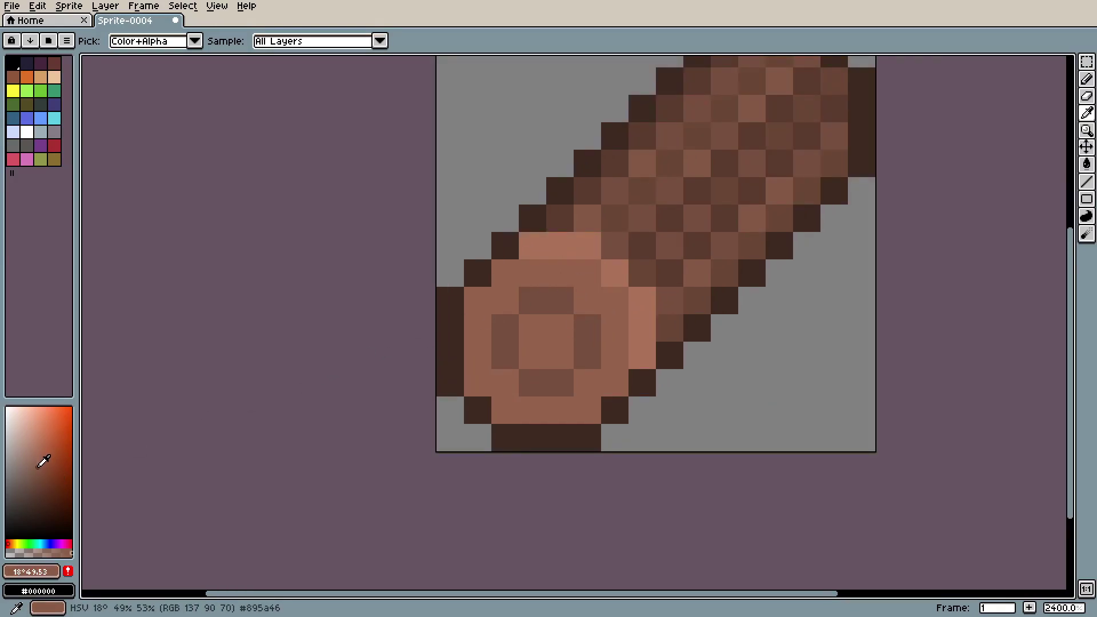
{"action": "key", "text": "b"}
{"action": "left_click", "coordinate": [492, 296]}
{"action": "left_click", "coordinate": [587, 272]}
{"action": "left_click", "coordinate": [607, 281]}
{"action": "scroll", "coordinate": [645, 342], "scroll_direction": "down", "scroll_amount": 9}
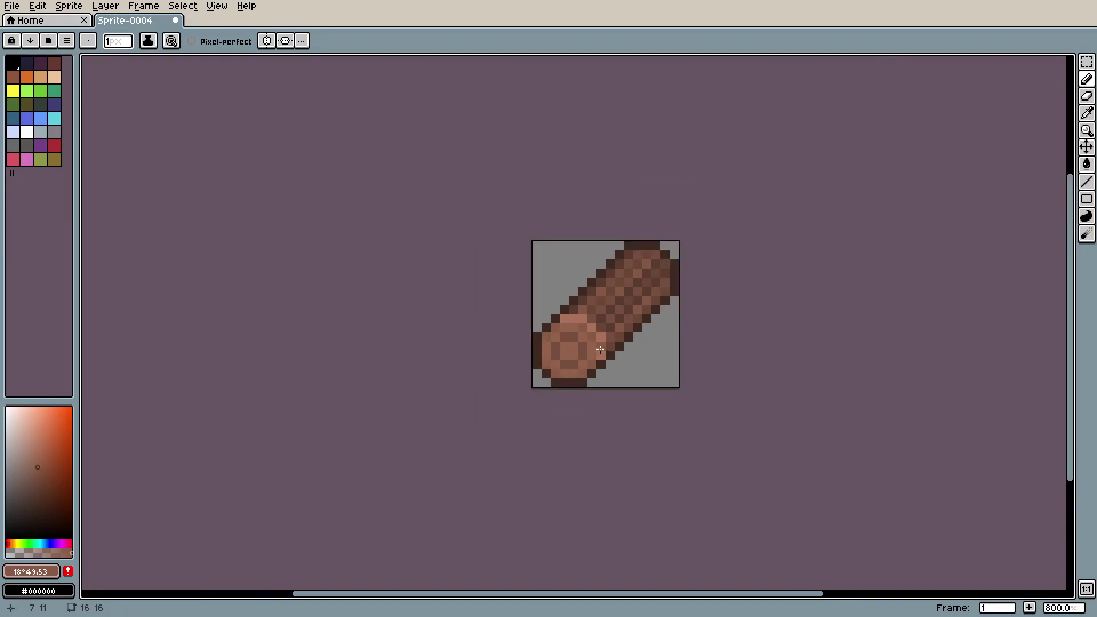
Step: Darken the end face ring's brown to HSV 18°, 47, 43 and recolor alternate pixels of the ring
{"action": "scroll", "coordinate": [645, 342], "scroll_direction": "up", "scroll_amount": 9}
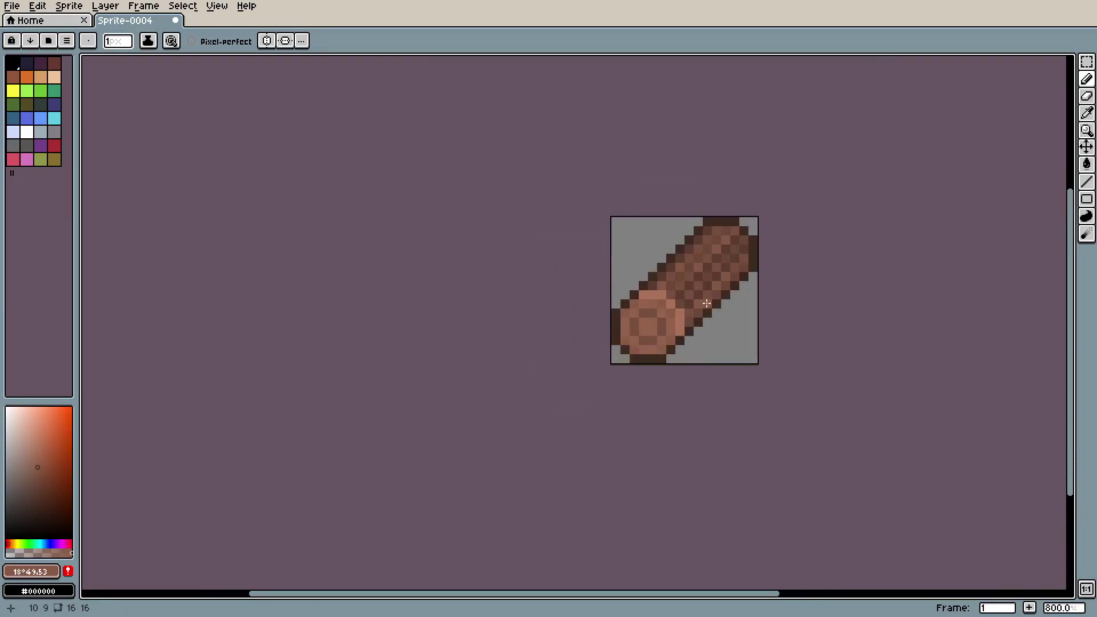
{"action": "key", "text": "i"}
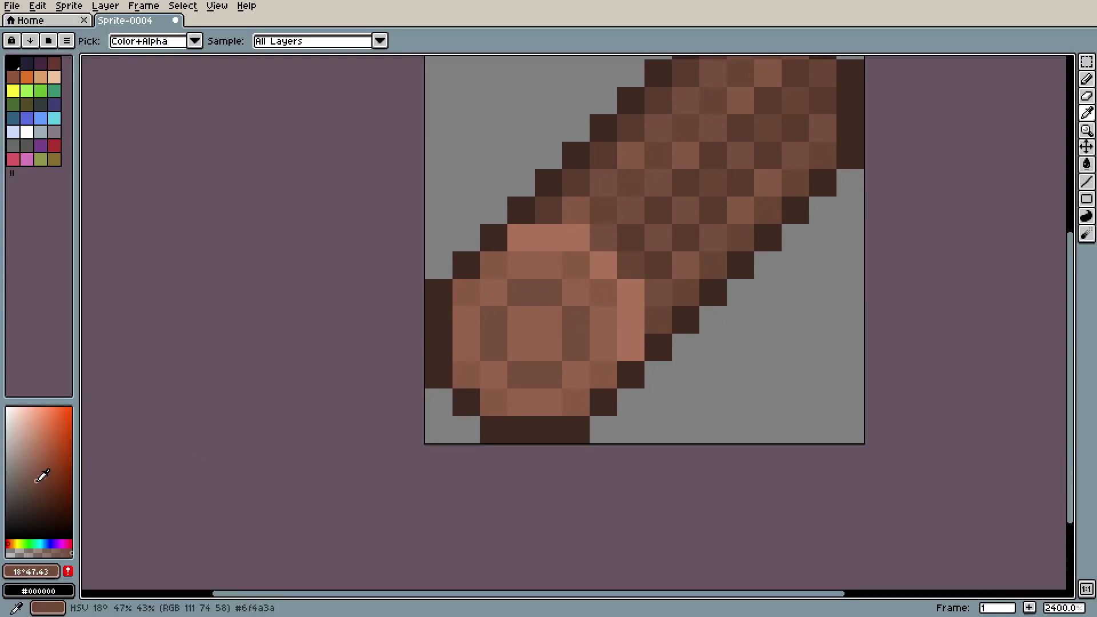
{"action": "key", "text": "b"}
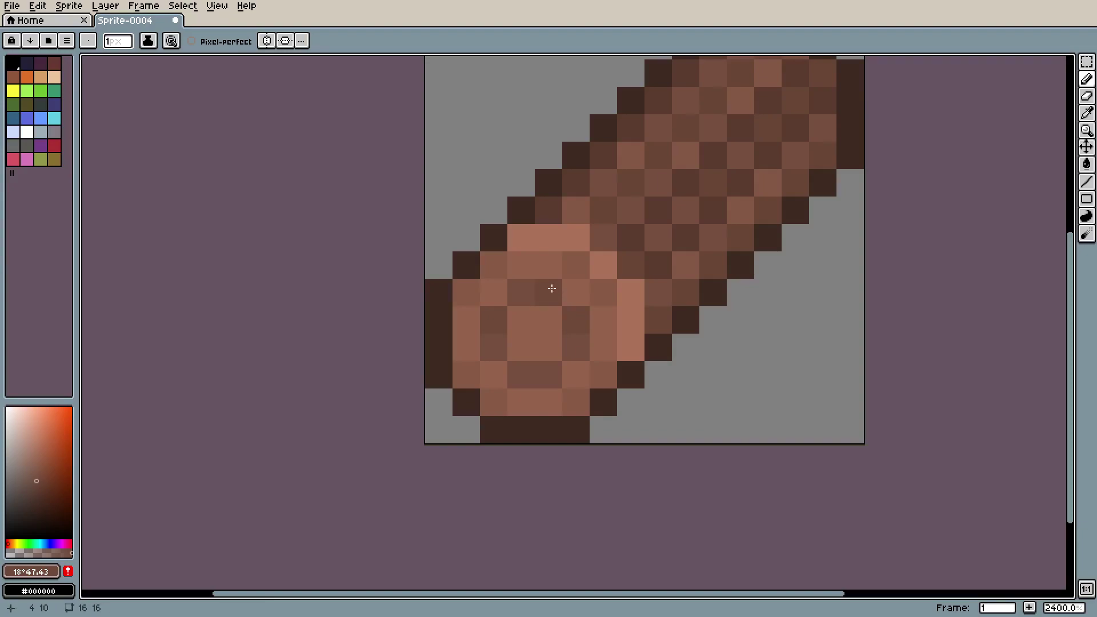
{"action": "scroll", "coordinate": [667, 326], "scroll_direction": "down", "scroll_amount": 4}
{"action": "scroll", "coordinate": [662, 280], "scroll_direction": "up", "scroll_amount": 4}
{"action": "left_click_drag", "start_coordinate": [662, 280], "coordinate": [652, 337]}
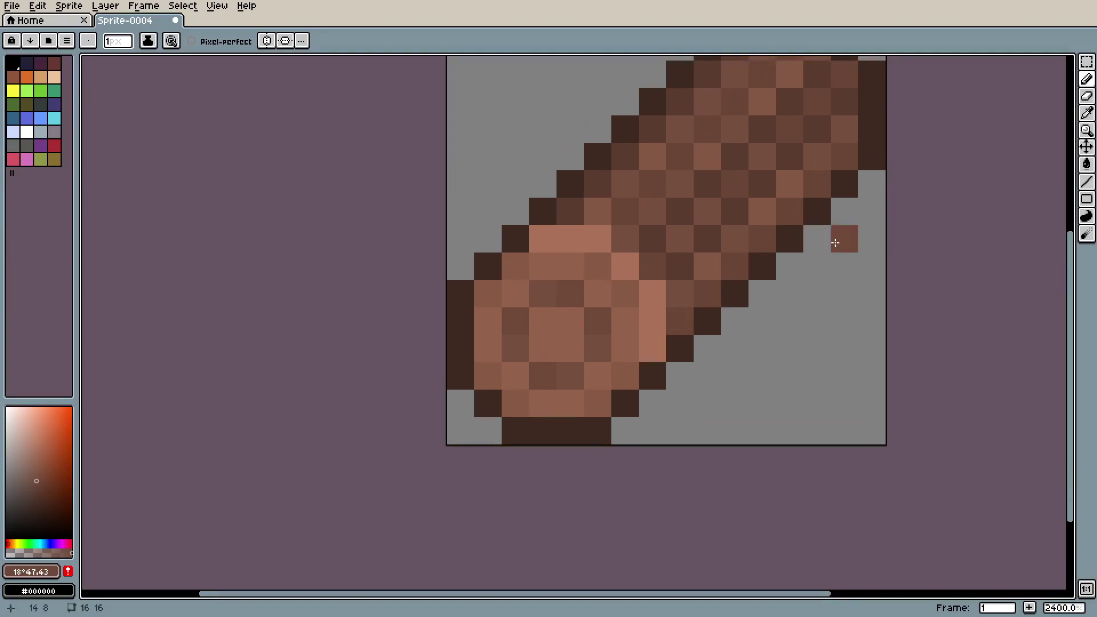
Step: Sample the end face's light rim, #ab735a, adjust it to HSV 18°, 50, 63 and recolor some of the rim's pixels
{"action": "key", "text": "i"}
{"action": "left_click", "coordinate": [560, 225]}
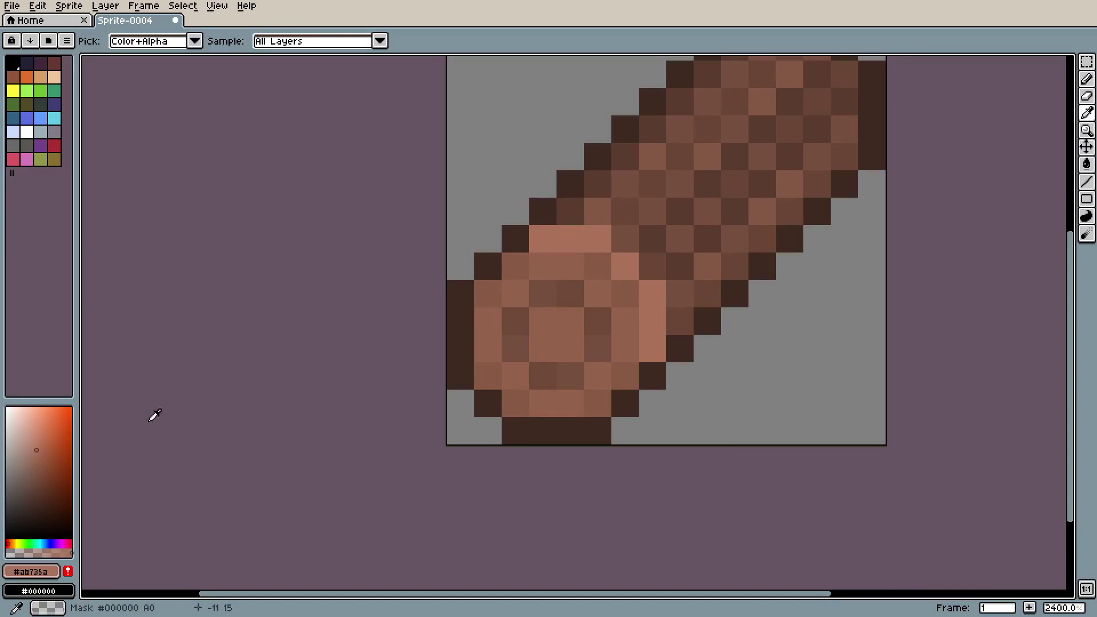
{"action": "left_click", "coordinate": [39, 453]}
{"action": "key", "text": "b"}
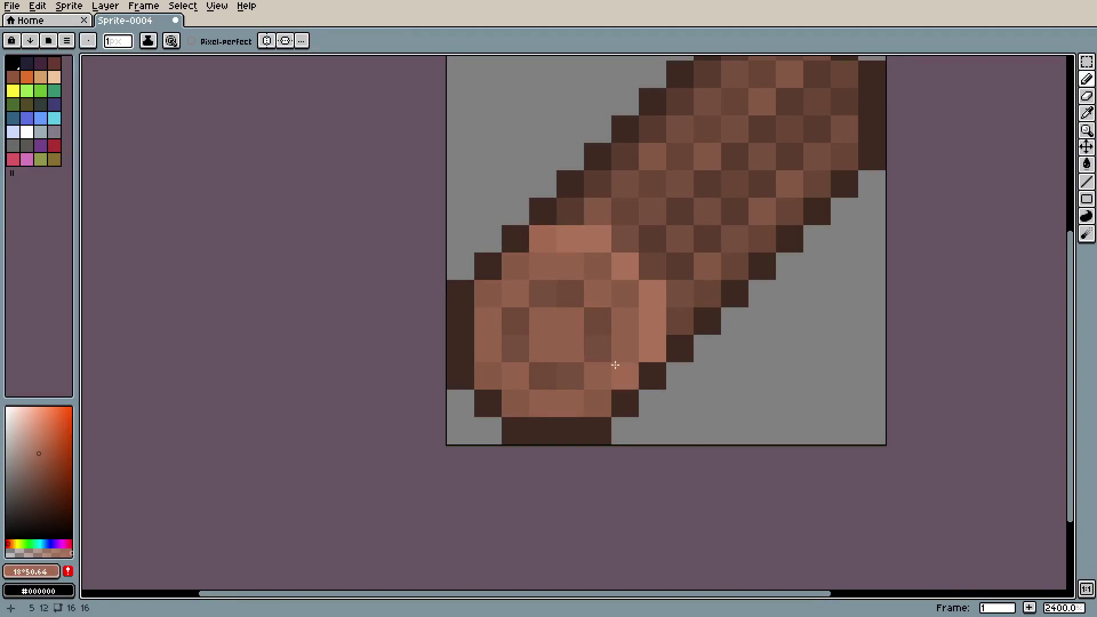
{"action": "scroll", "coordinate": [763, 289], "scroll_direction": "down", "scroll_amount": 6}
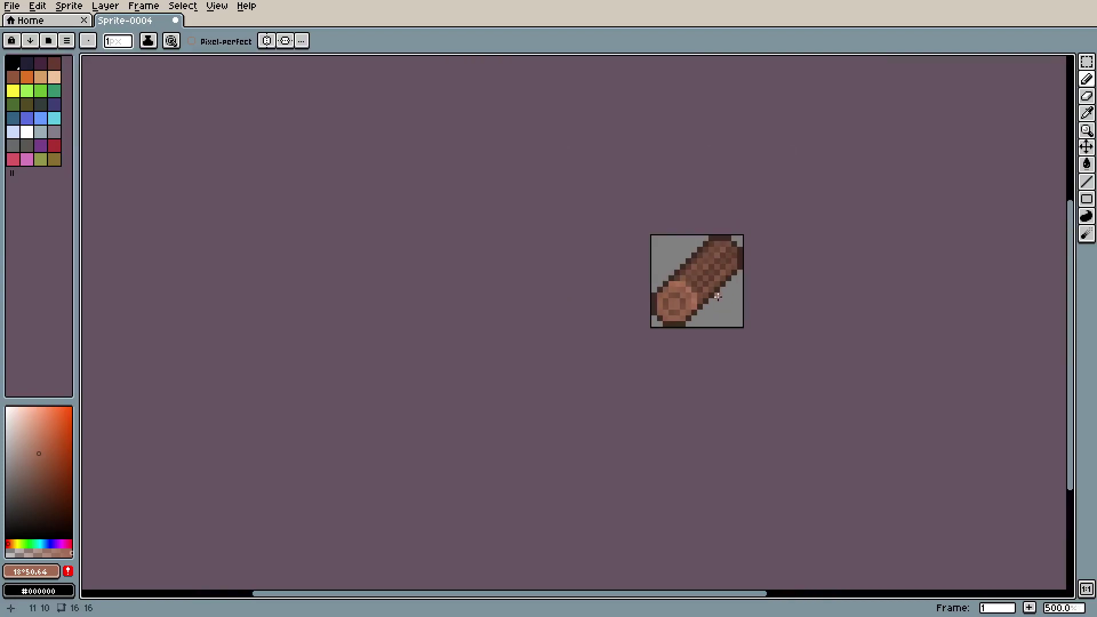
{"action": "scroll", "coordinate": [763, 289], "scroll_direction": "down", "scroll_amount": 1}
{"action": "scroll", "coordinate": [763, 289], "scroll_direction": "up", "scroll_amount": 7}
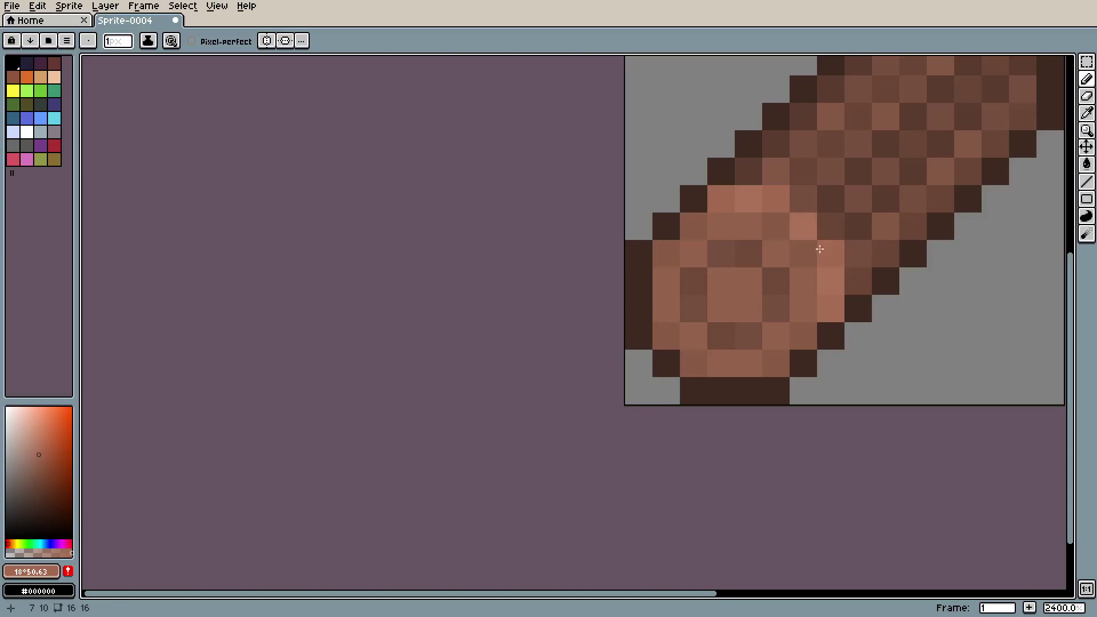
{"action": "scroll", "coordinate": [835, 318], "scroll_direction": "down", "scroll_amount": 8}
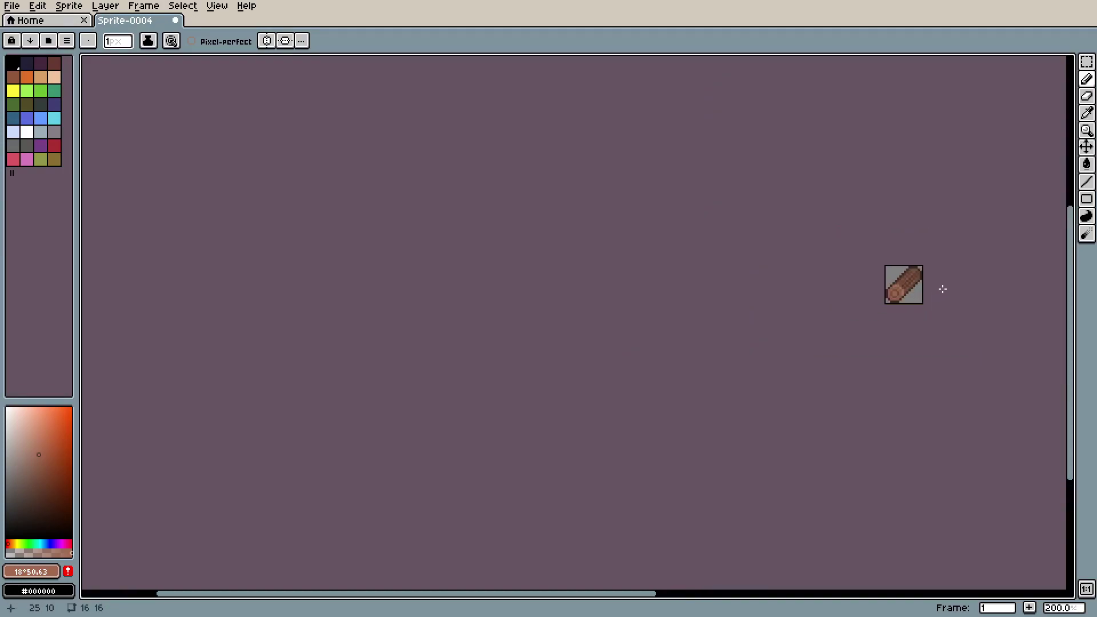
{"action": "scroll", "coordinate": [940, 290], "scroll_direction": "up", "scroll_amount": 8}
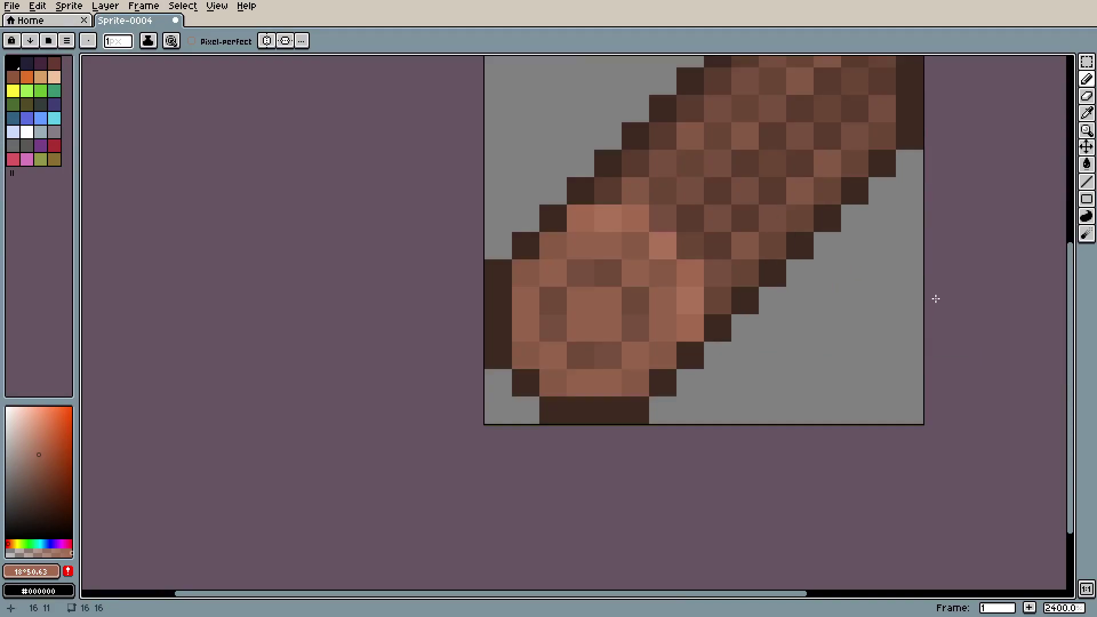
Step: Sample the outline's dark brown, #3e2a21, and add an outline pixel where the bark's lower-right edge meets the end face
{"action": "left_click_drag", "start_coordinate": [729, 246], "coordinate": [670, 309]}
{"action": "left_click", "coordinate": [506, 283], "text": "alt"}
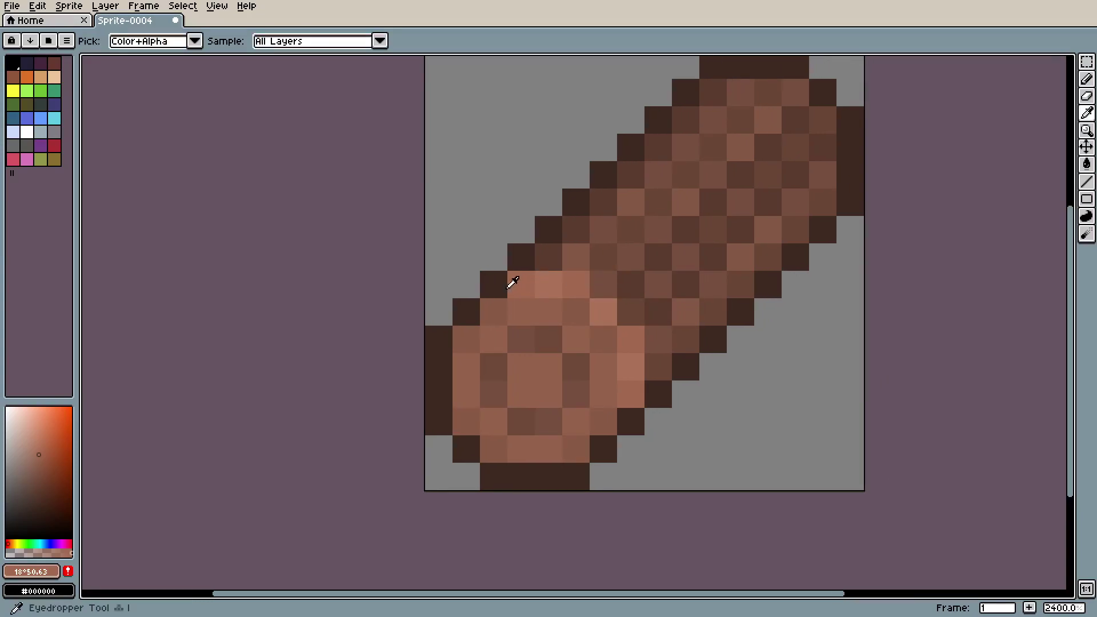
{"action": "key", "text": "v"}
{"action": "key", "text": "b"}
{"action": "scroll", "coordinate": [720, 377], "scroll_direction": "down", "scroll_amount": 8}
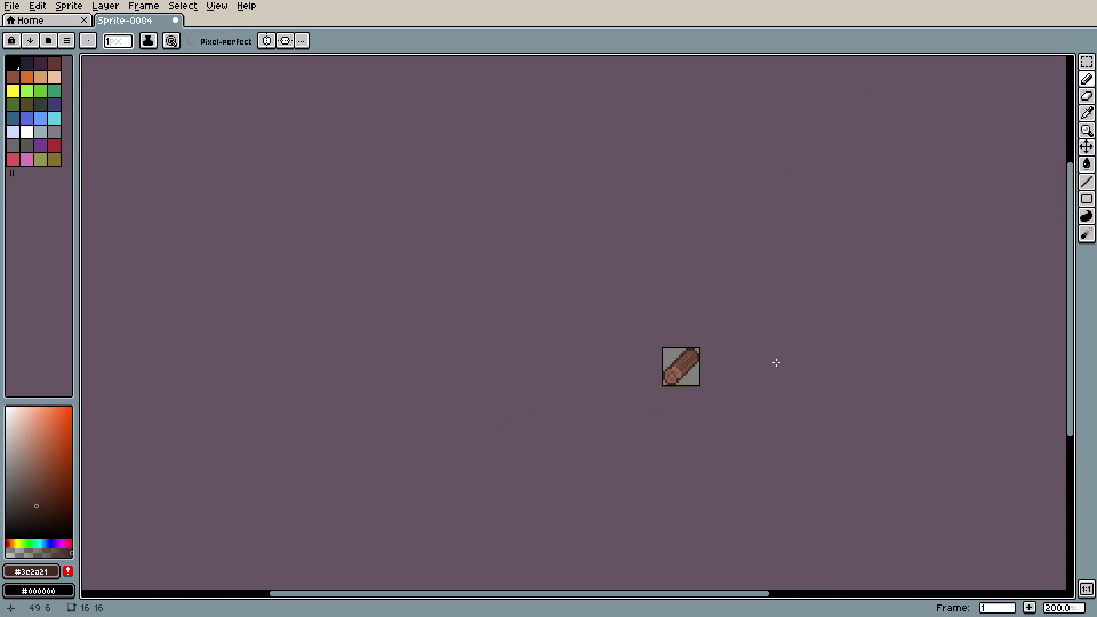
{"action": "key", "text": "ctrl+z"}
{"action": "scroll", "coordinate": [693, 385], "scroll_direction": "up", "scroll_amount": 4}
{"action": "key", "text": "b"}
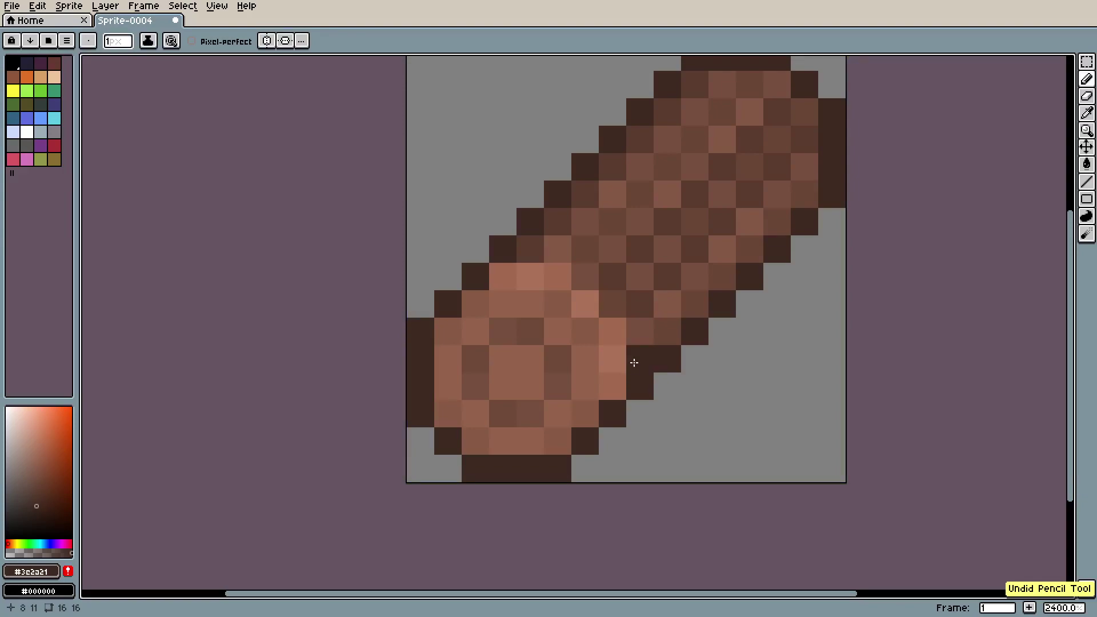
Step: Undo the last pencil mark and add a #3e2a21 outline pixel where the bark's upper-left edge meets the end face
{"action": "scroll", "coordinate": [674, 331], "scroll_direction": "down", "scroll_amount": 10}
{"action": "scroll", "coordinate": [744, 337], "scroll_direction": "down", "scroll_amount": 1}
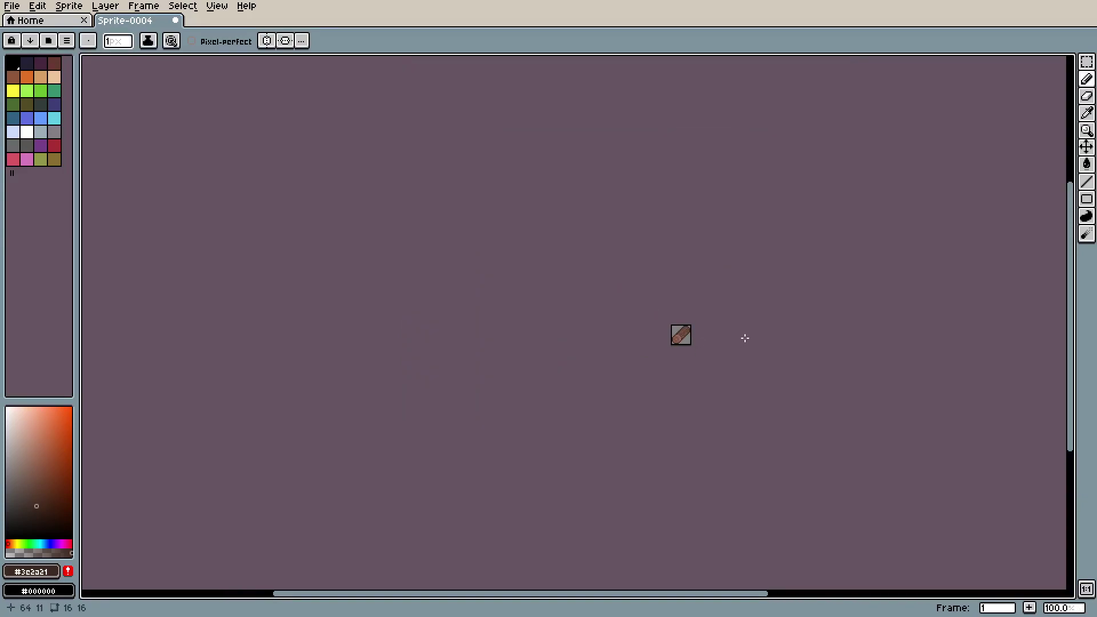
{"action": "scroll", "coordinate": [745, 338], "scroll_direction": "up", "scroll_amount": 11}
{"action": "key", "text": "ctrl+z"}
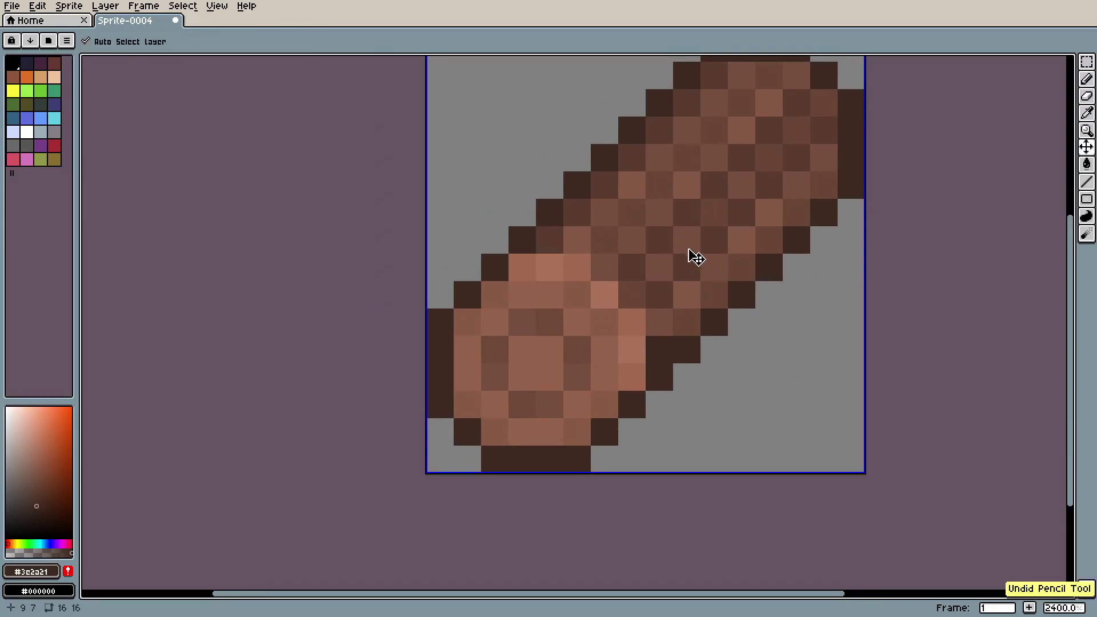
{"action": "left_click", "coordinate": [660, 351]}
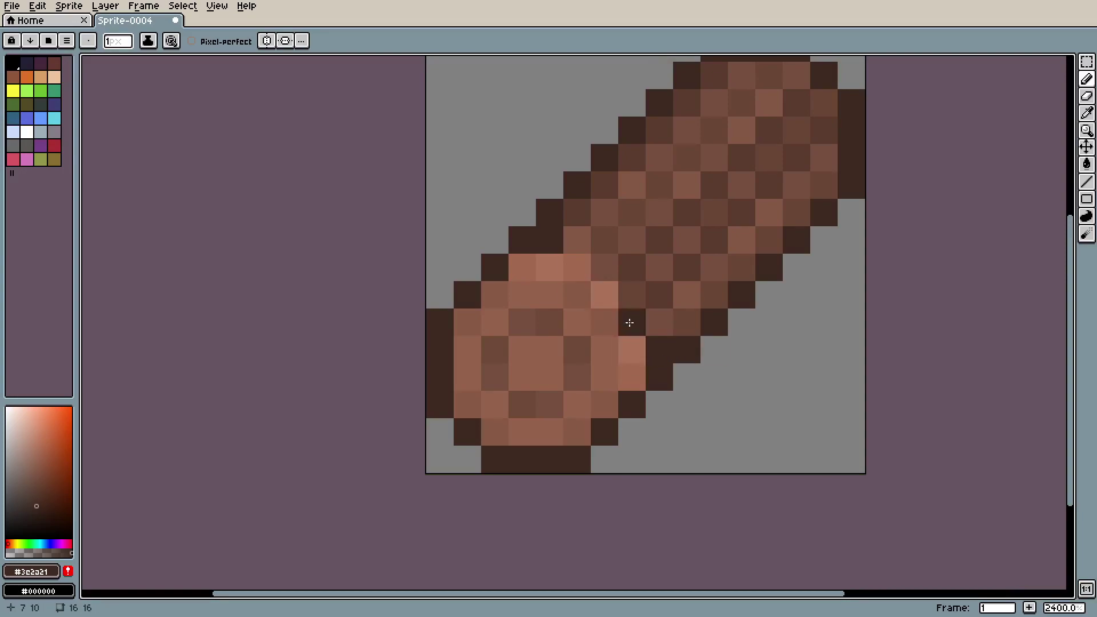
{"action": "scroll", "coordinate": [754, 350], "scroll_direction": "down", "scroll_amount": 11}
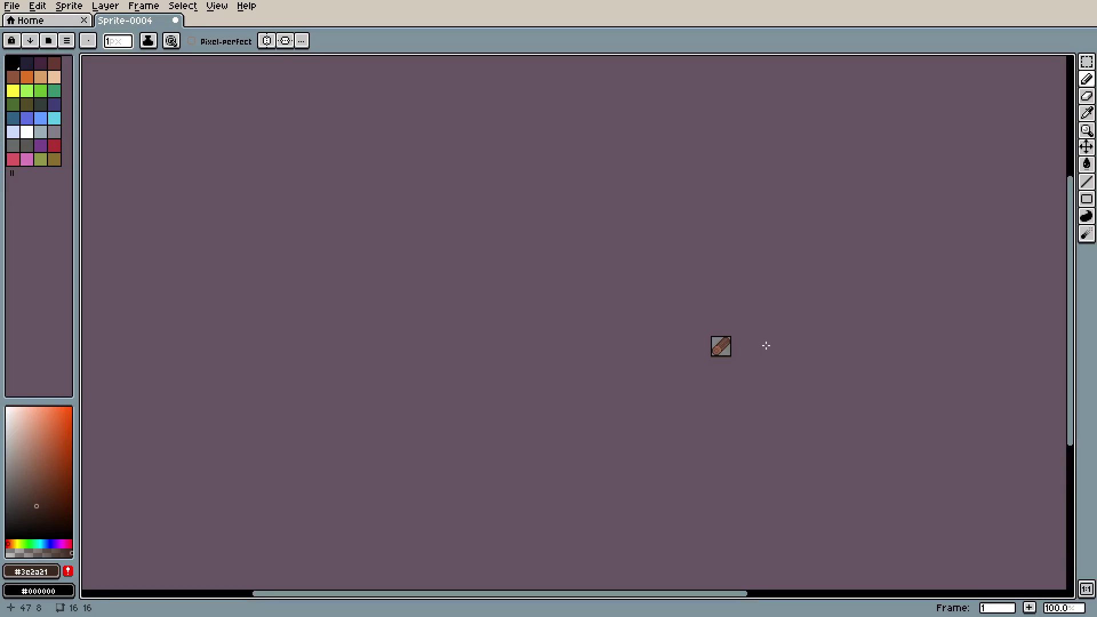
Step: Darken the outline color to HSV 18°, 47, 18 and redraw the log's outer outline with it
{"action": "scroll", "coordinate": [766, 346], "scroll_direction": "up", "scroll_amount": 10}
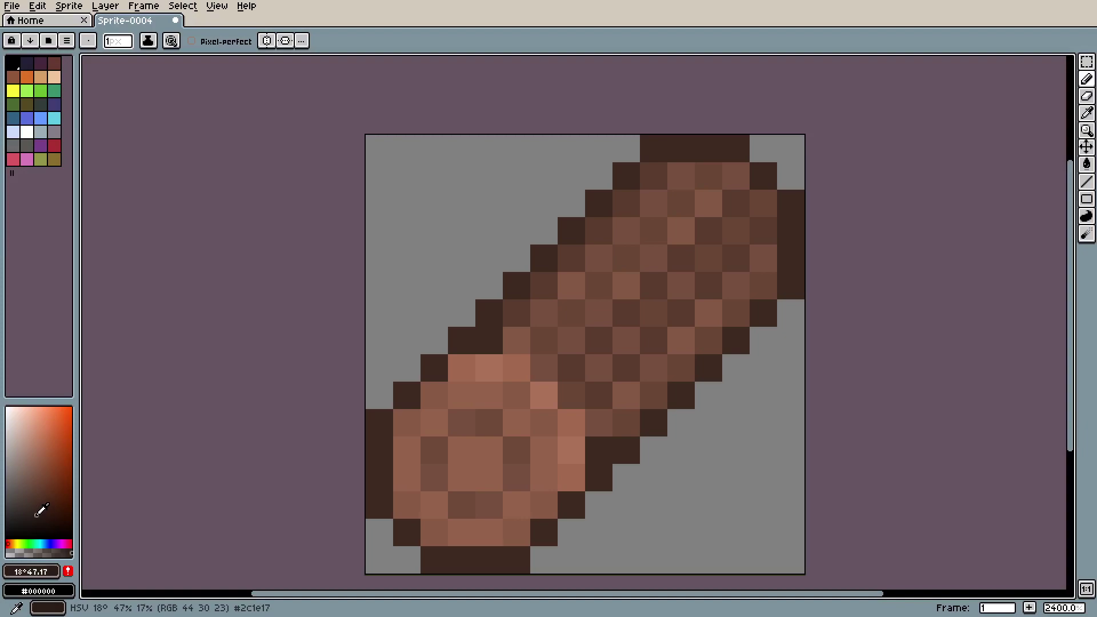
{"action": "scroll", "coordinate": [383, 403], "scroll_direction": "down", "scroll_amount": 3}
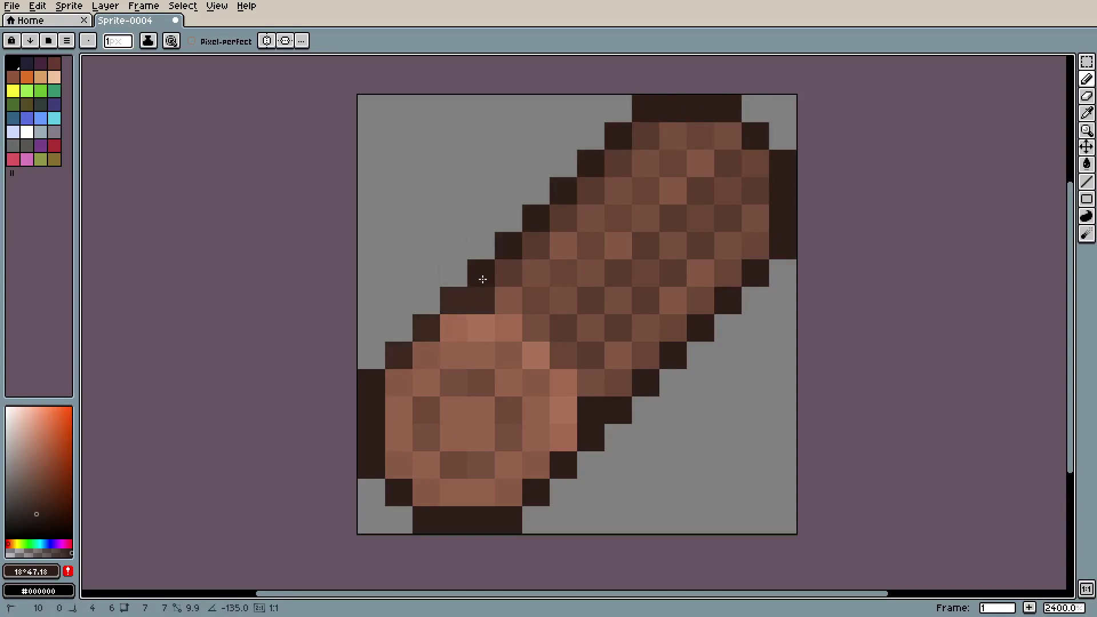
{"action": "scroll", "coordinate": [721, 314], "scroll_direction": "down", "scroll_amount": 6}
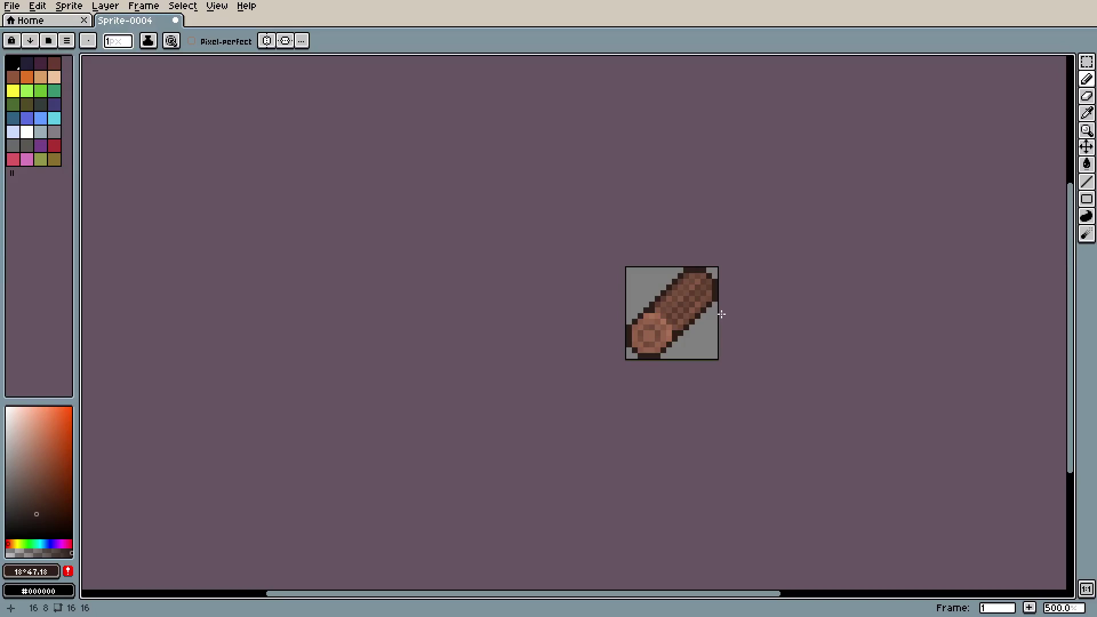
Step: Draw a small green leaf beside the bark's upper-left edge and outline it in dark green, HSV 113°, 36, 19
{"action": "scroll", "coordinate": [722, 313], "scroll_direction": "up", "scroll_amount": 6}
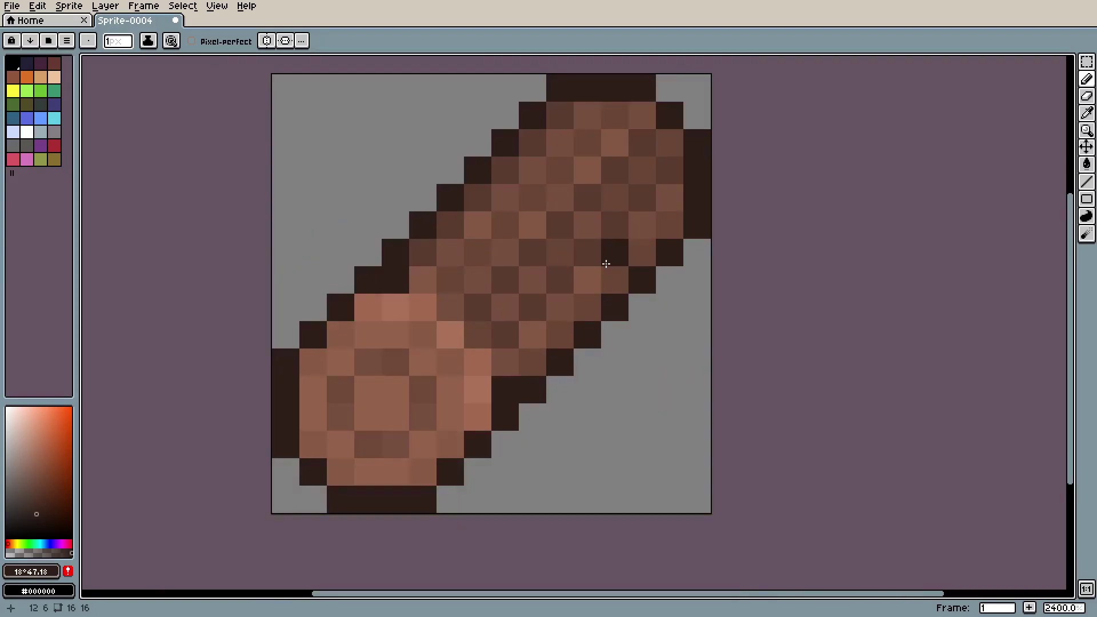
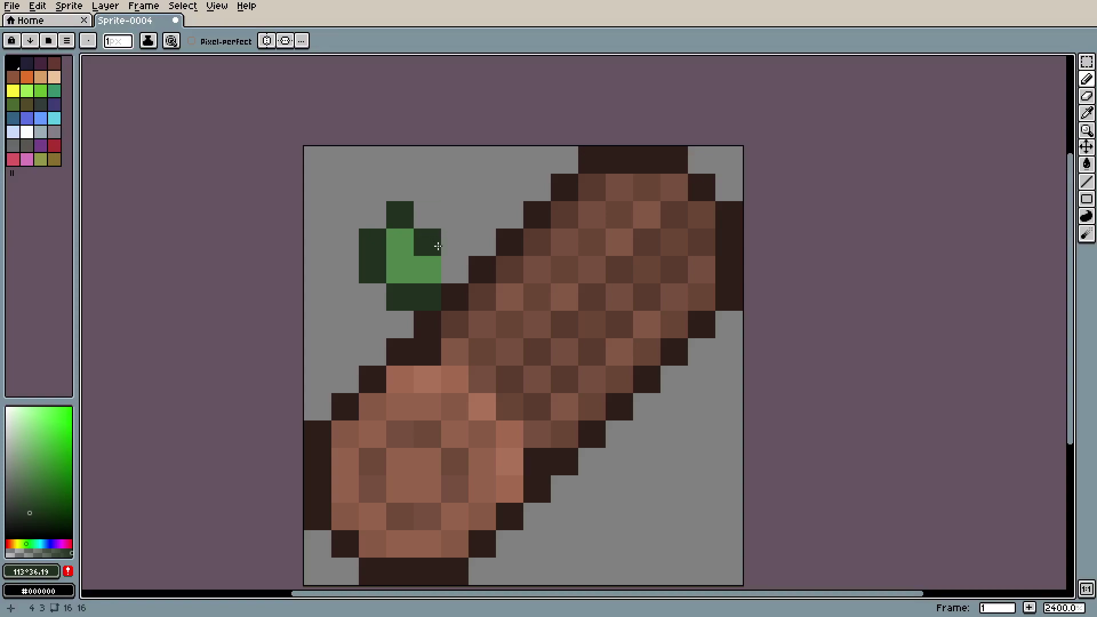
{"action": "scroll", "coordinate": [552, 280], "scroll_direction": "down", "scroll_amount": 6}
{"action": "scroll", "coordinate": [571, 286], "scroll_direction": "down", "scroll_amount": 3}
{"action": "scroll", "coordinate": [581, 284], "scroll_direction": "up", "scroll_amount": 3}
{"action": "scroll", "coordinate": [582, 284], "scroll_direction": "up", "scroll_amount": 7}
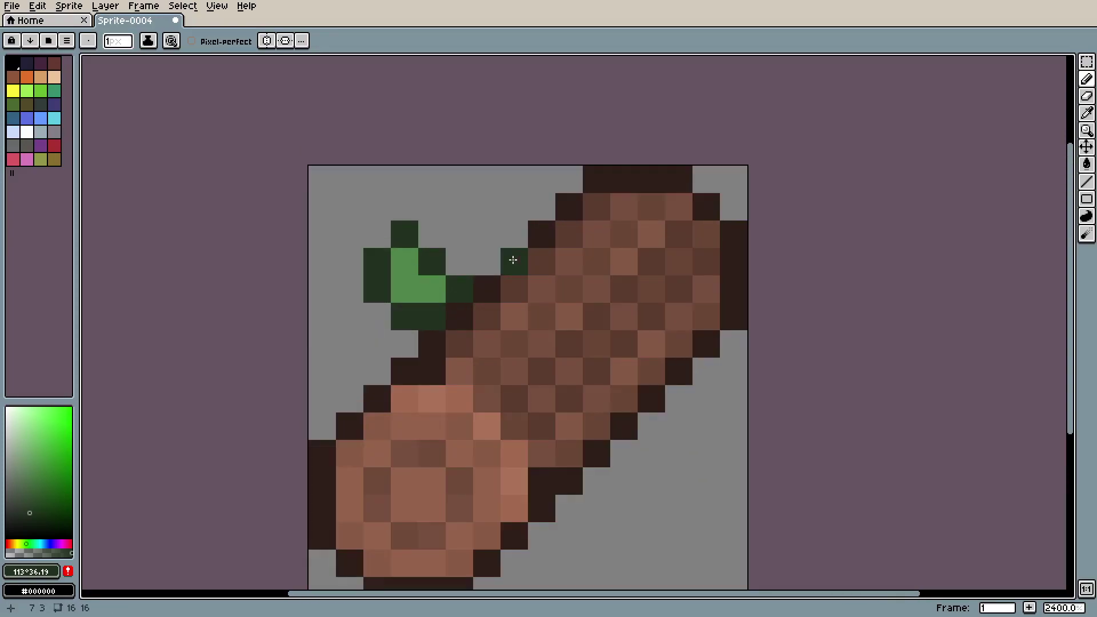
{"action": "left_click", "coordinate": [494, 298]}
Step: Select the leaf with its outline and move it down along the log to the end face's upper-left edge
{"action": "key", "text": "m"}
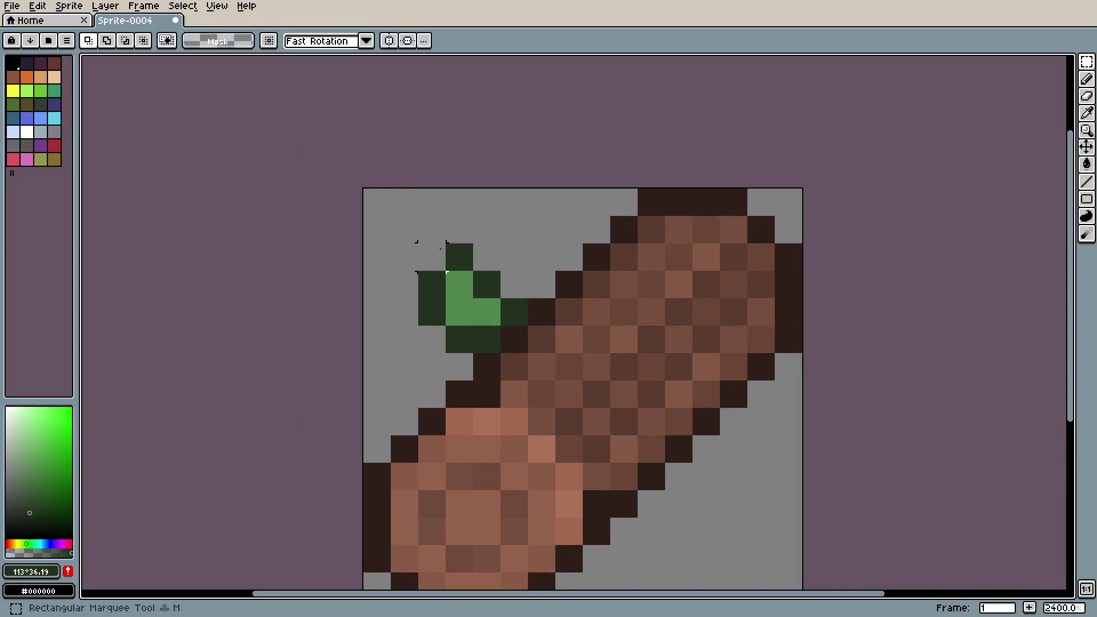
{"action": "left_click_drag", "start_coordinate": [404, 202], "coordinate": [515, 316]}
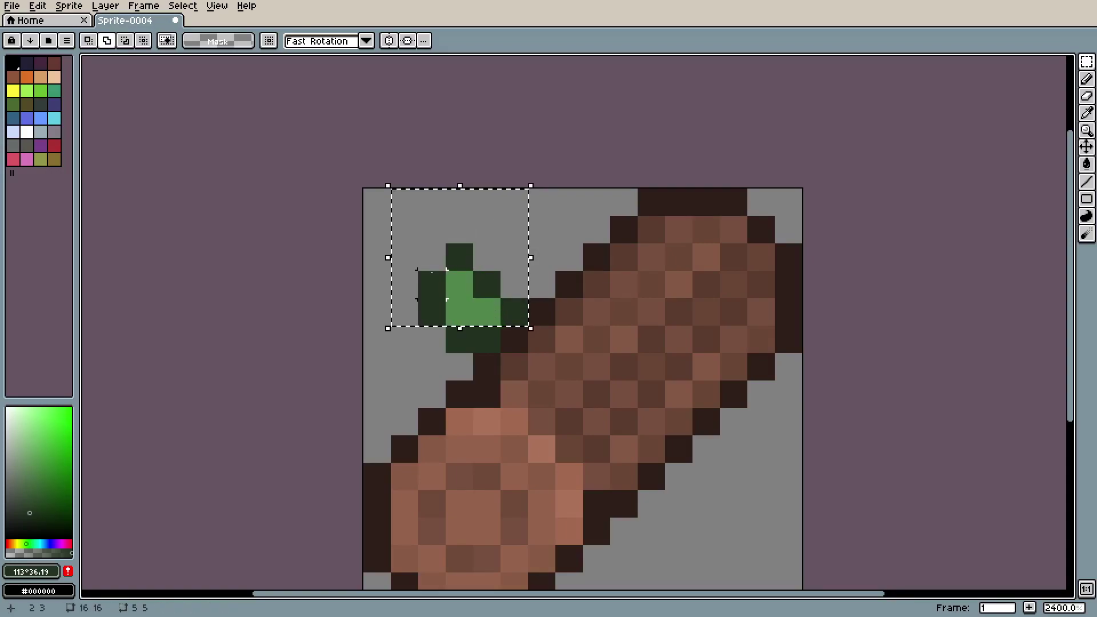
{"action": "left_click_drag", "start_coordinate": [372, 305], "coordinate": [492, 347]}
{"action": "left_click_drag", "start_coordinate": [477, 306], "coordinate": [480, 340]}
{"action": "scroll", "coordinate": [484, 341], "scroll_direction": "down", "scroll_amount": 4}
{"action": "scroll", "coordinate": [595, 337], "scroll_direction": "up", "scroll_amount": 2}
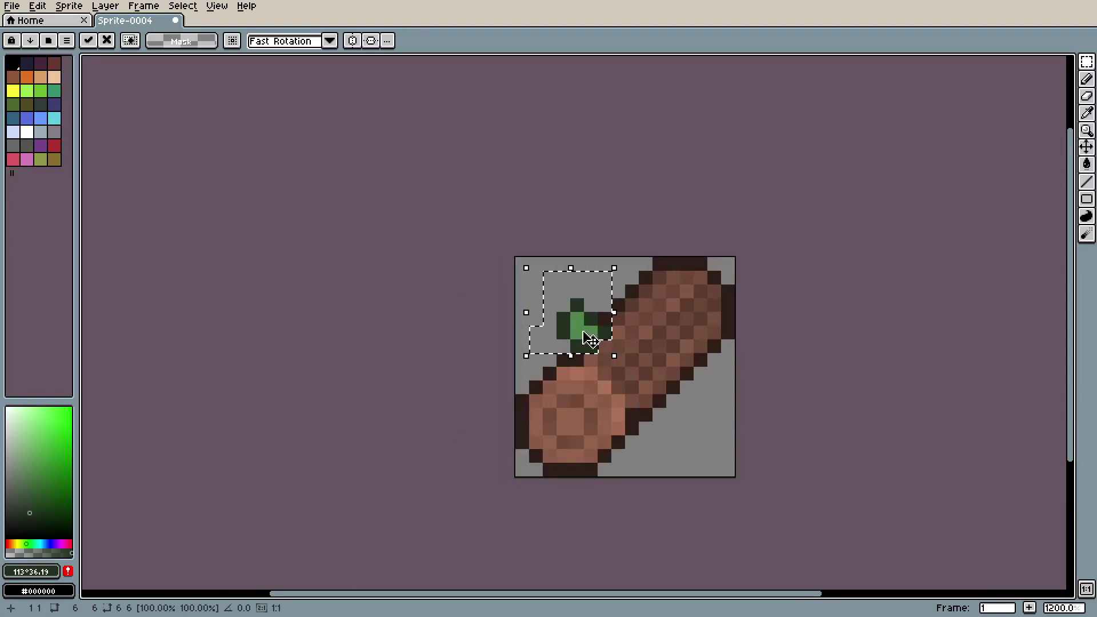
{"action": "left_click_drag", "start_coordinate": [600, 330], "coordinate": [563, 350]}
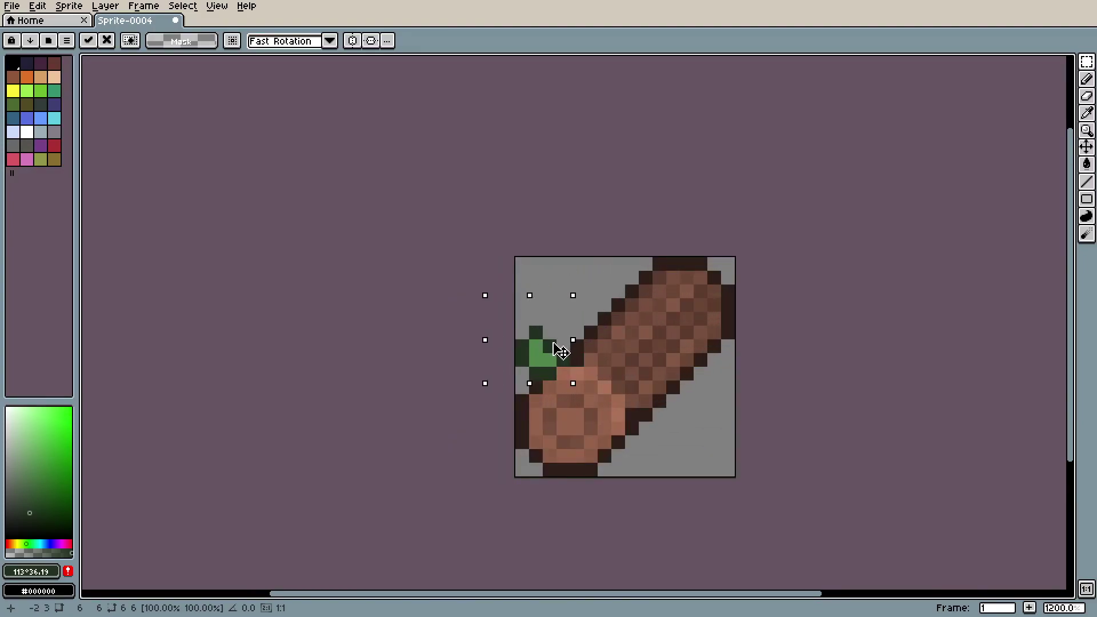
Step: Try the selected leaf higher up along the bark's upper-left edge
{"action": "scroll", "coordinate": [714, 321], "scroll_direction": "down", "scroll_amount": 5}
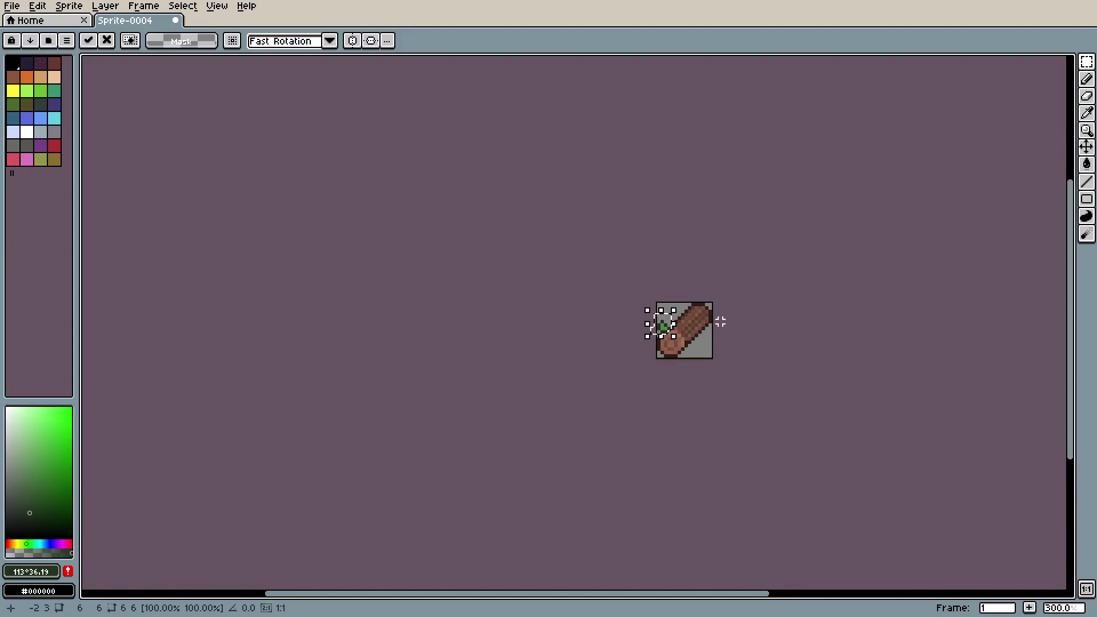
{"action": "scroll", "coordinate": [720, 322], "scroll_direction": "up", "scroll_amount": 6}
{"action": "left_click_drag", "start_coordinate": [651, 320], "coordinate": [675, 295]}
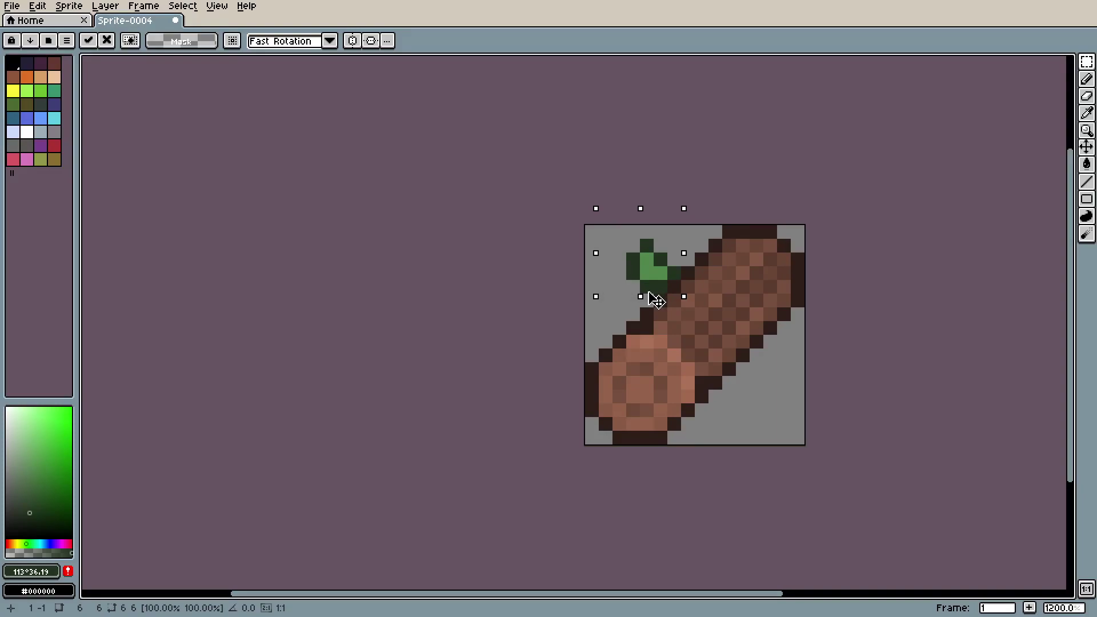
{"action": "left_click_drag", "start_coordinate": [657, 297], "coordinate": [673, 295]}
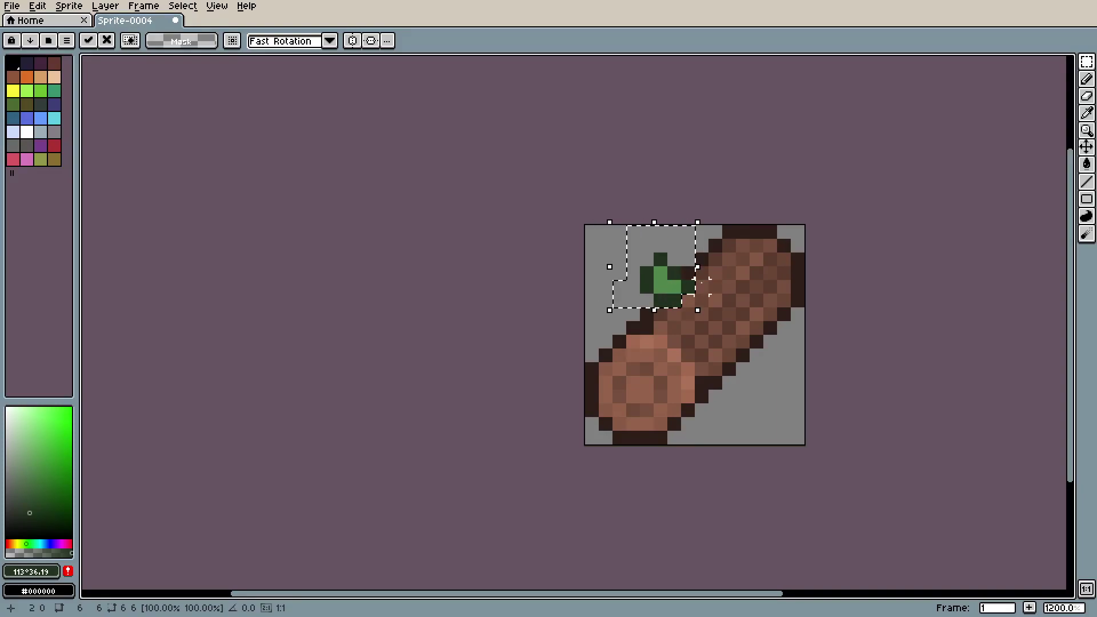
{"action": "scroll", "coordinate": [791, 288], "scroll_direction": "down", "scroll_amount": 4}
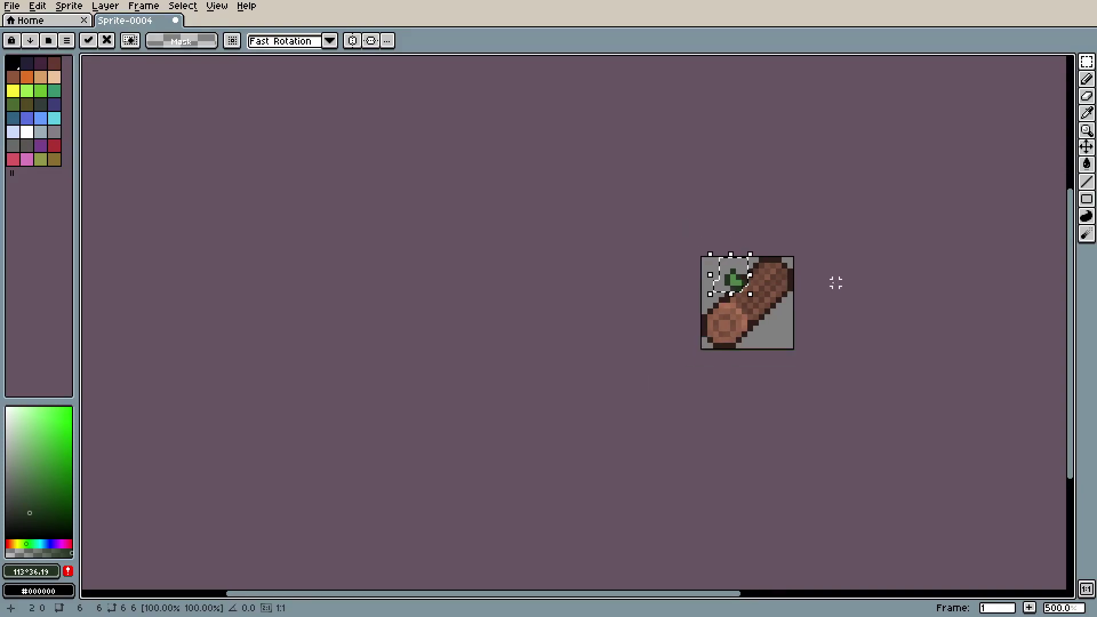
Step: Place the selected leaf against the end face's upper-left edge and clear the selection
{"action": "left_click_drag", "start_coordinate": [737, 290], "coordinate": [717, 311]}
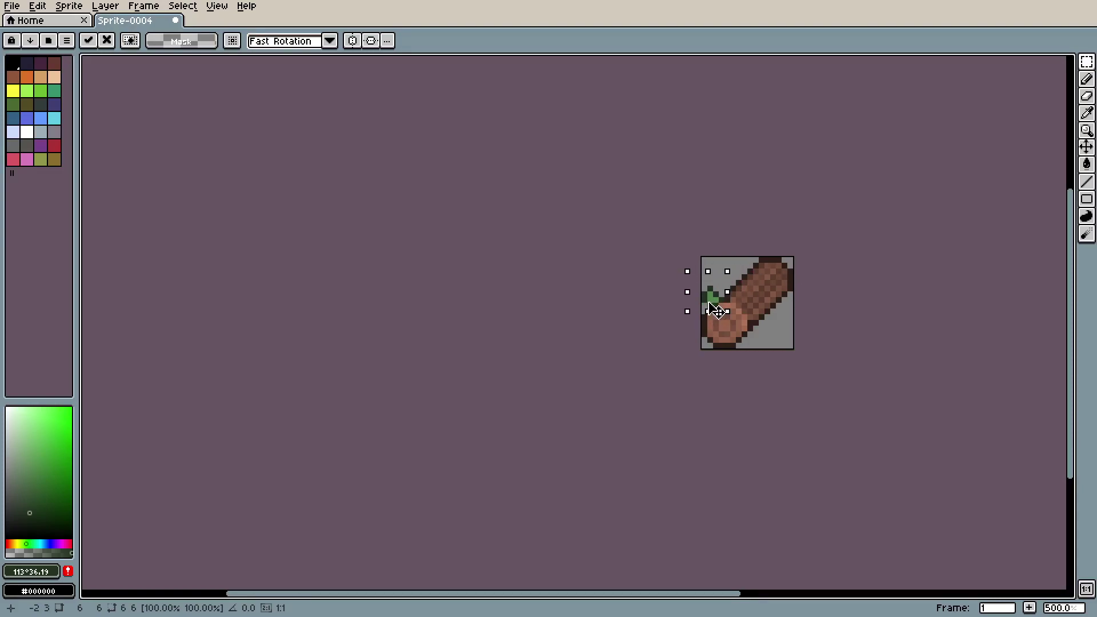
{"action": "scroll", "coordinate": [803, 280], "scroll_direction": "up", "scroll_amount": 7}
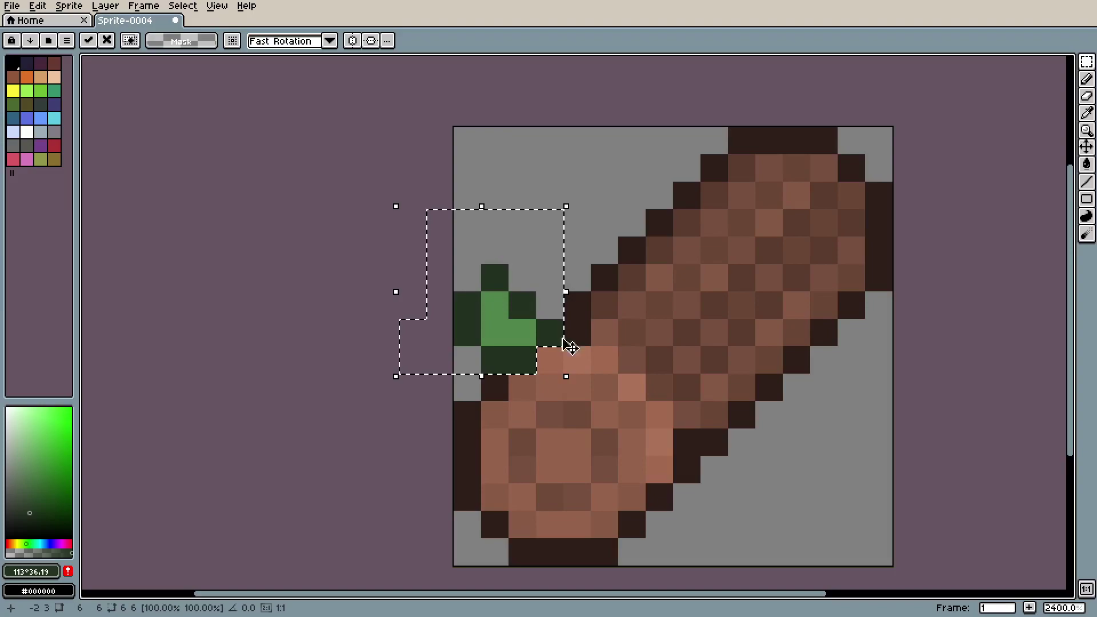
{"action": "left_click", "coordinate": [183, 6]}
{"action": "left_click", "coordinate": [195, 32]}
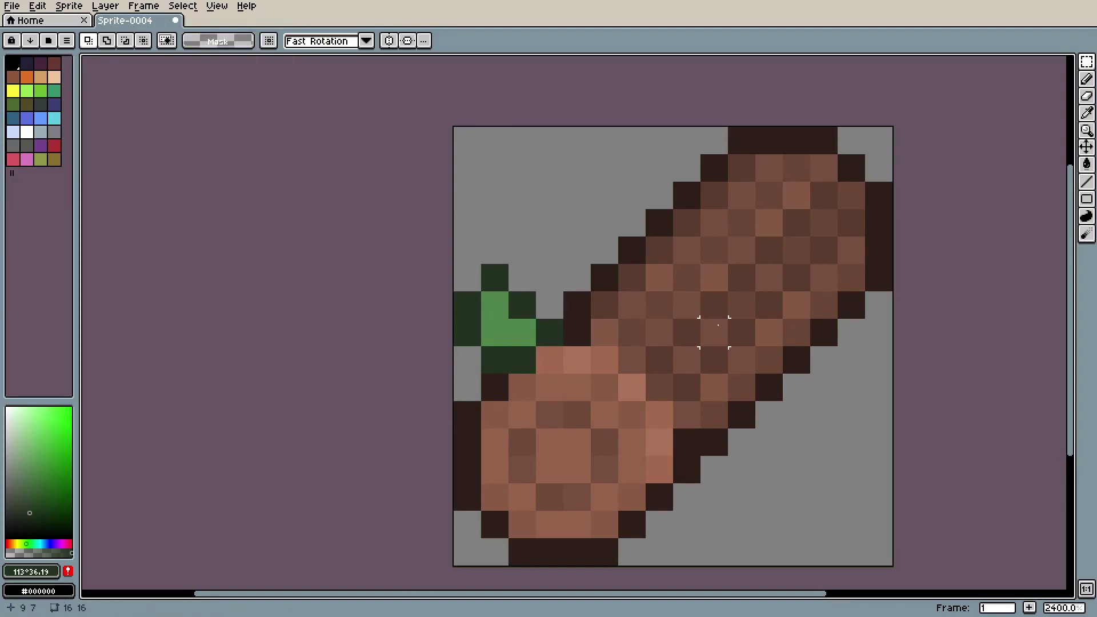
Step: Sample the leaf's green, #51854b, lighten it to HSV 107°, 42, 61 and paint the leaf's upper inner pixel as a highlight
{"action": "key", "text": "i"}
{"action": "left_click", "coordinate": [512, 320]}
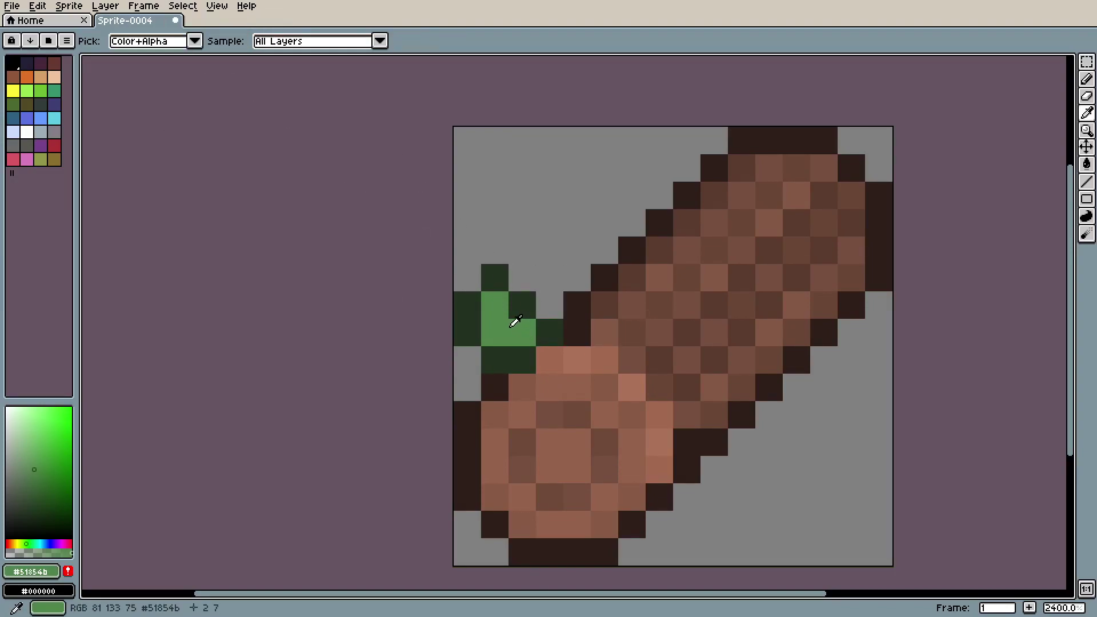
{"action": "left_click", "coordinate": [32, 459]}
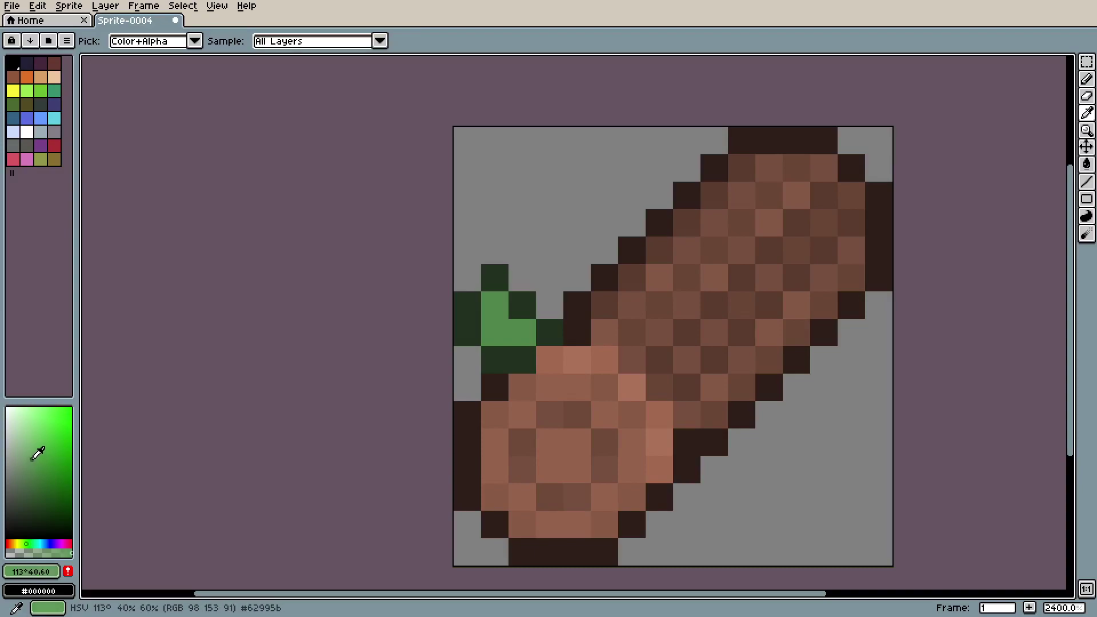
{"action": "left_click", "coordinate": [25, 543]}
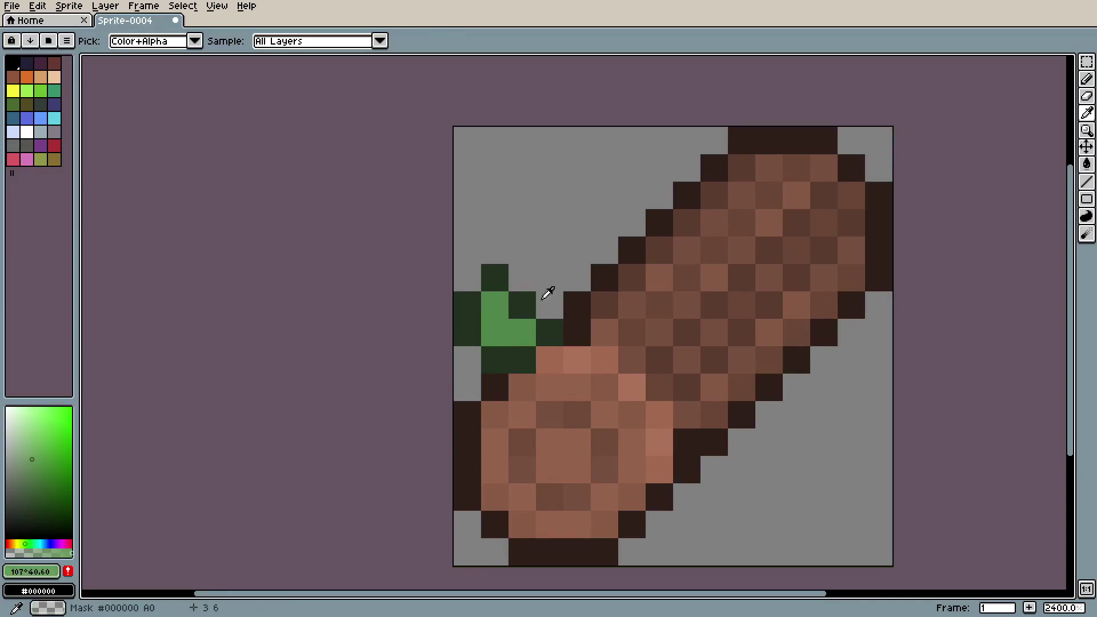
{"action": "key", "text": "b"}
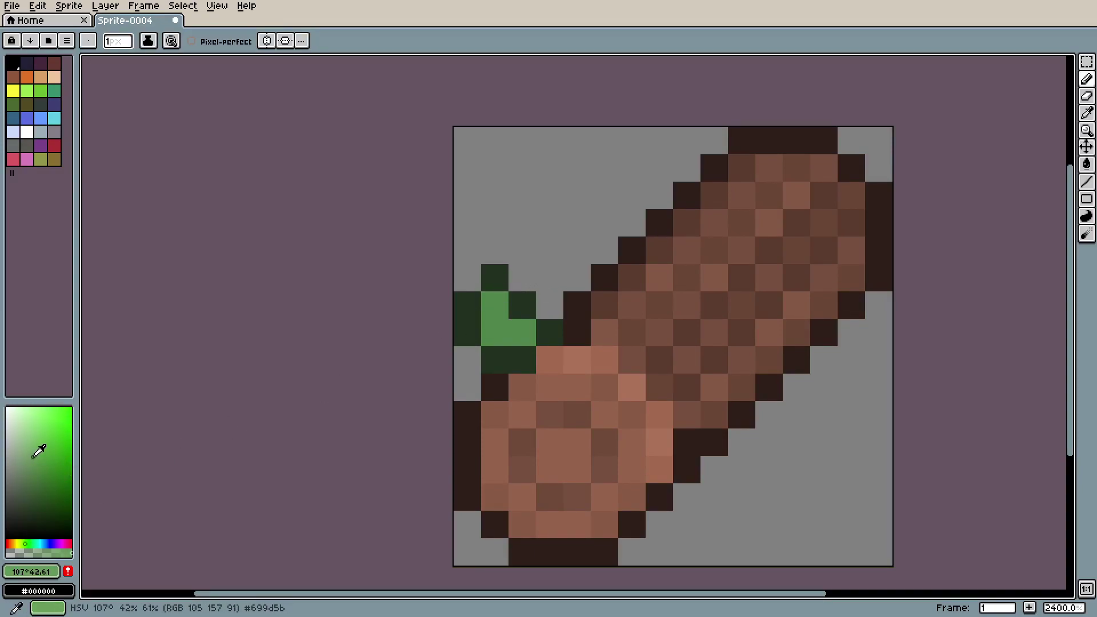
{"action": "scroll", "coordinate": [661, 319], "scroll_direction": "down", "scroll_amount": 7}
{"action": "scroll", "coordinate": [661, 318], "scroll_direction": "up", "scroll_amount": 7}
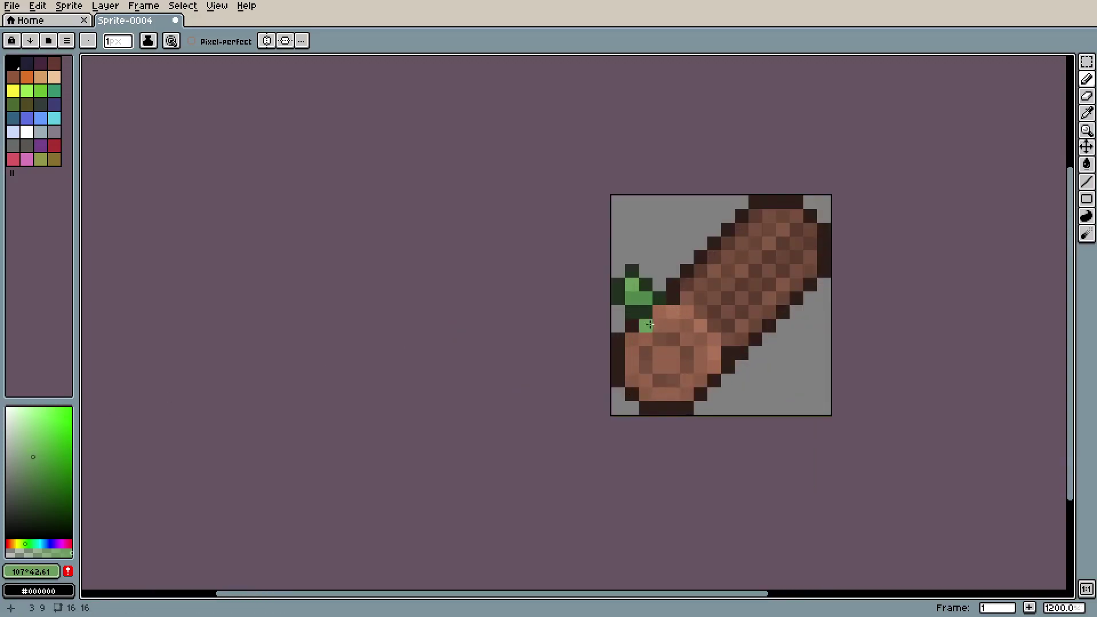
Step: Undo and restore the leaf's highlight to compare the sprite with and without it
{"action": "key", "text": "ctrl+z"}
{"action": "key", "text": "ctrl+z"}
{"action": "key", "text": "ctrl+z"}
{"action": "key", "text": "ctrl+z"}
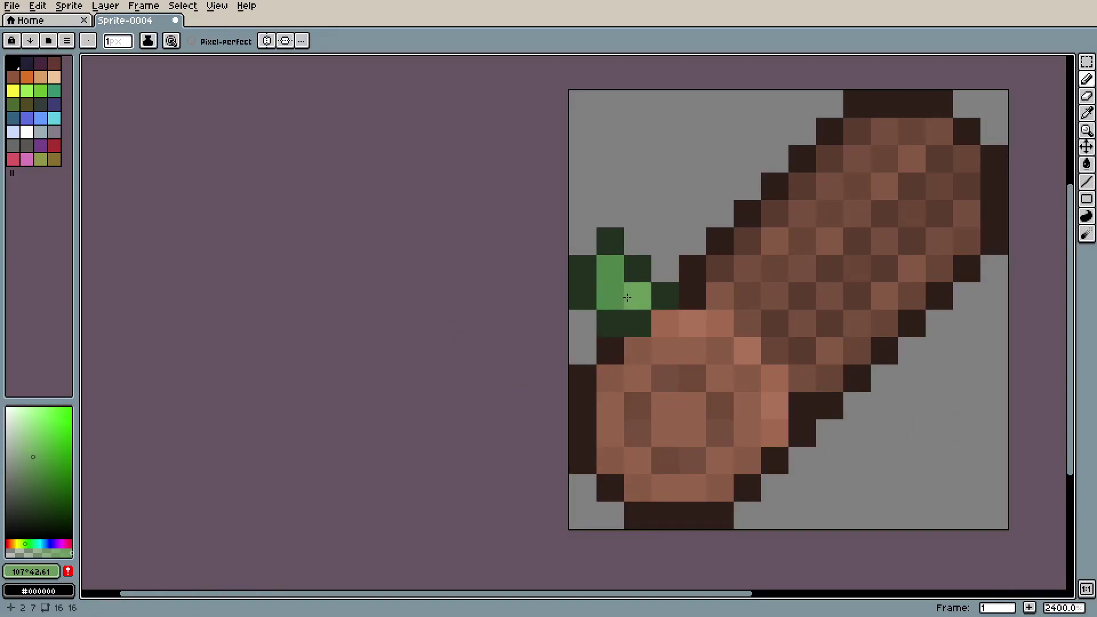
{"action": "key", "text": "ctrl+y"}
{"action": "left_click", "coordinate": [718, 303]}
{"action": "scroll", "coordinate": [772, 309], "scroll_direction": "down", "scroll_amount": 8}
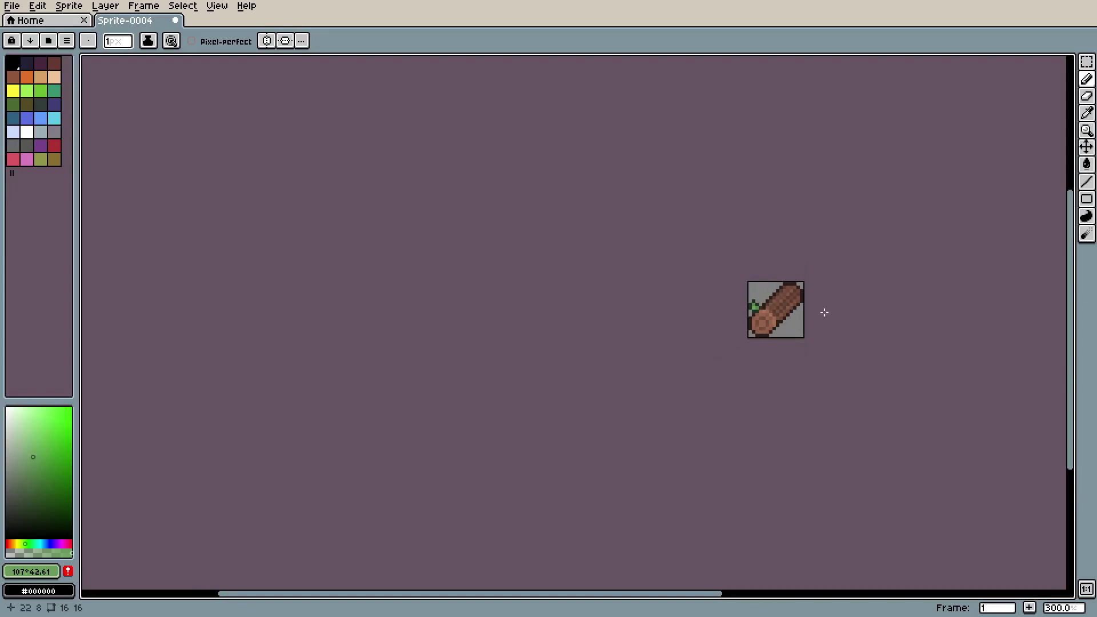
Step: Sample the leaf's mid green, darken it to HSV 120°, 43, 47 and shade the leaf's lower-left inner pixel
{"action": "scroll", "coordinate": [765, 309], "scroll_direction": "up", "scroll_amount": 9}
{"action": "key", "text": "i"}
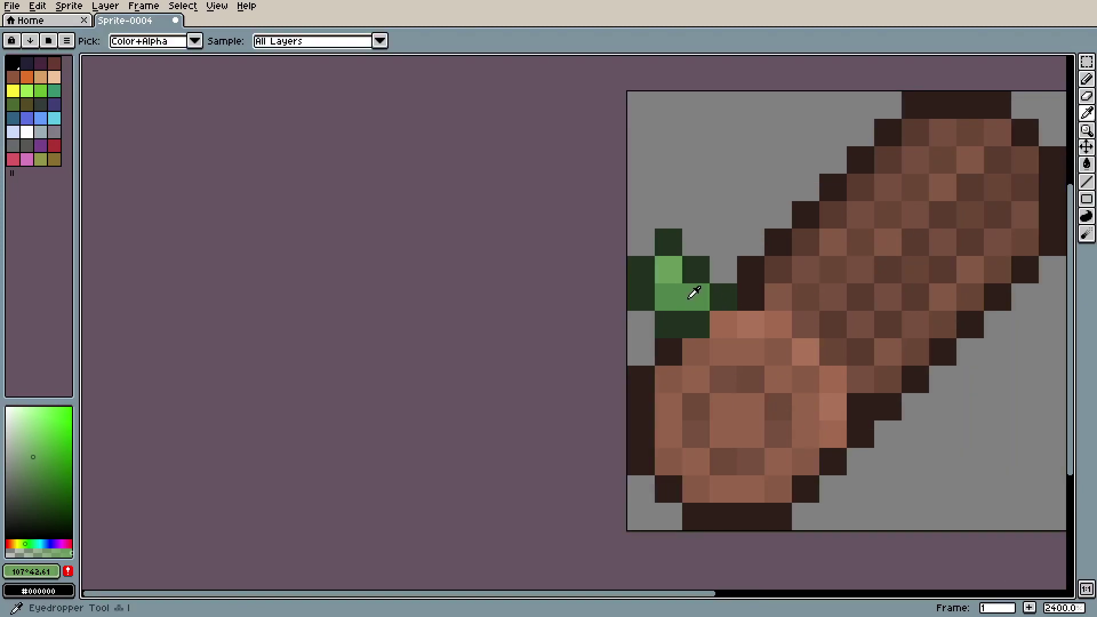
{"action": "left_click", "coordinate": [694, 292]}
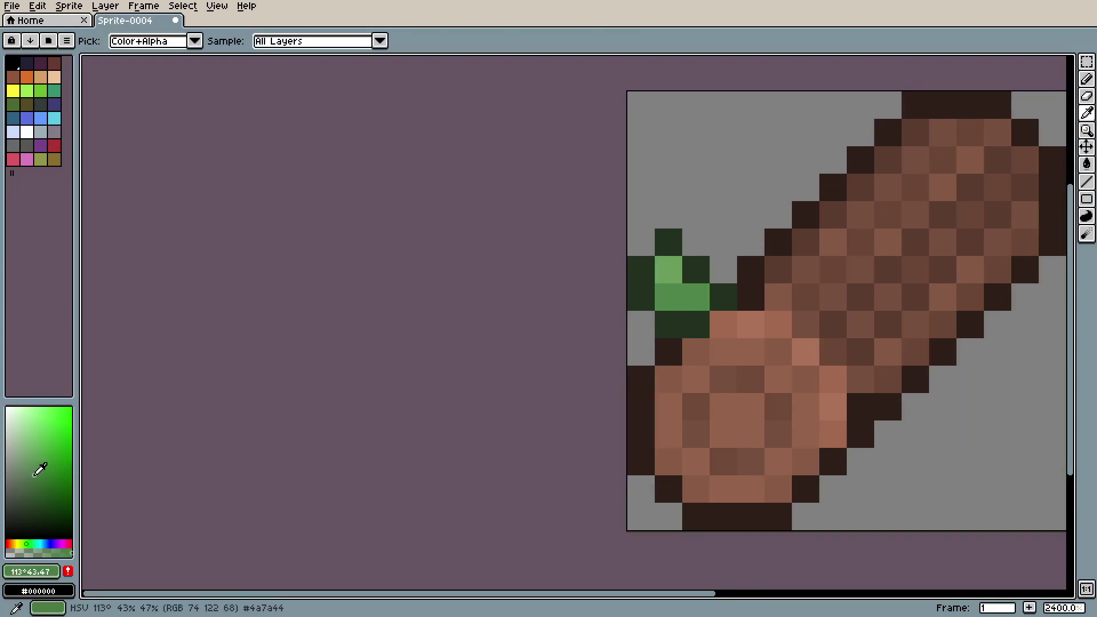
{"action": "left_click", "coordinate": [29, 542]}
{"action": "key", "text": "b"}
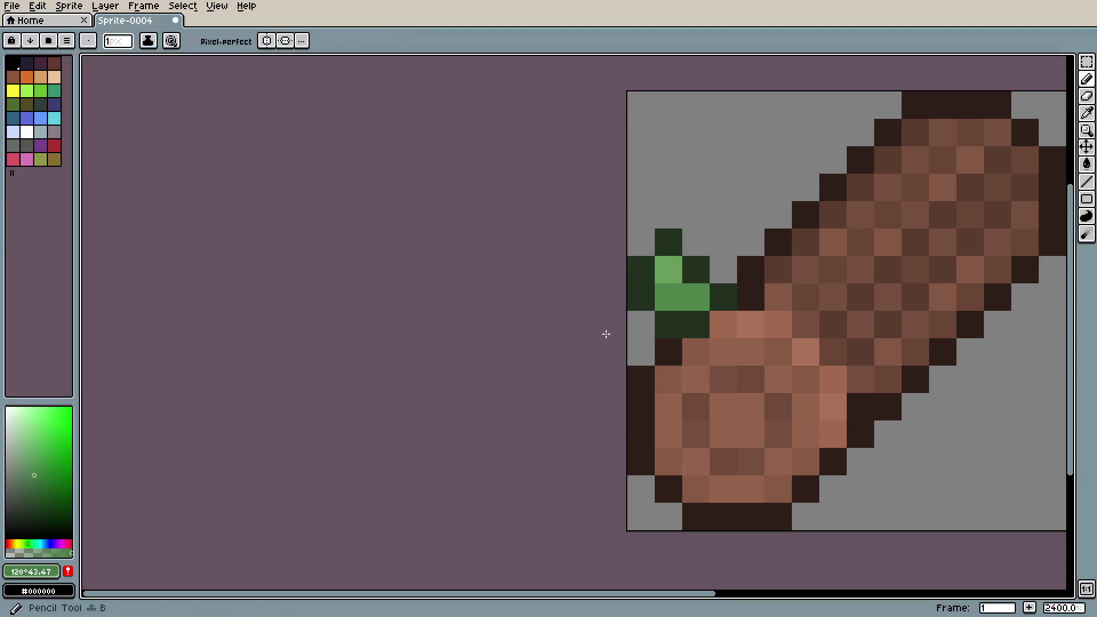
{"action": "left_click", "coordinate": [695, 297]}
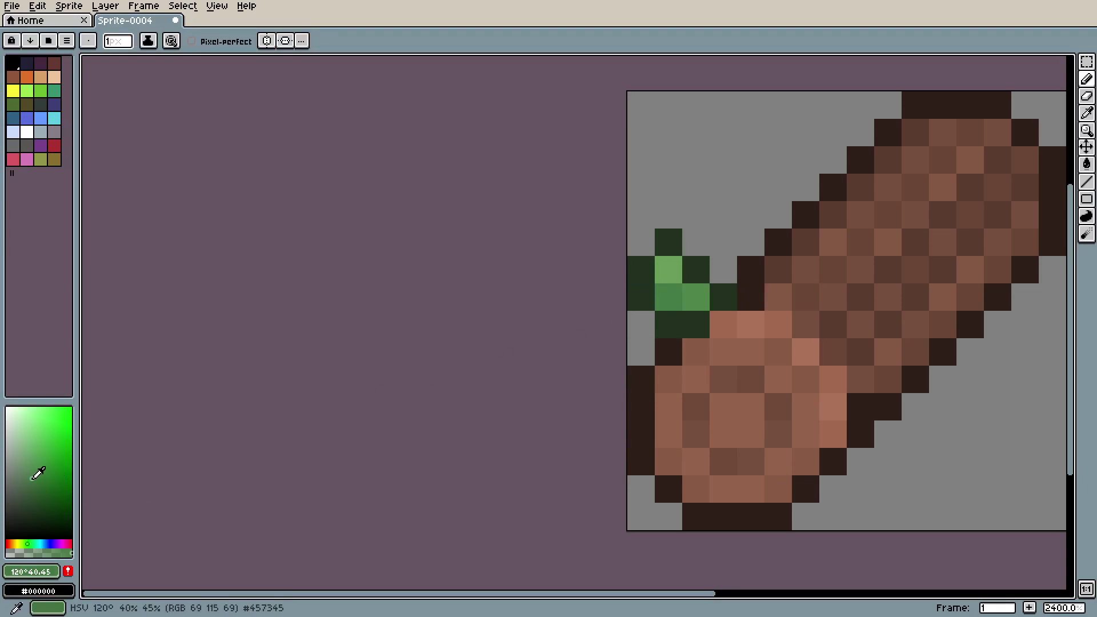
{"action": "scroll", "coordinate": [846, 311], "scroll_direction": "down", "scroll_amount": 8}
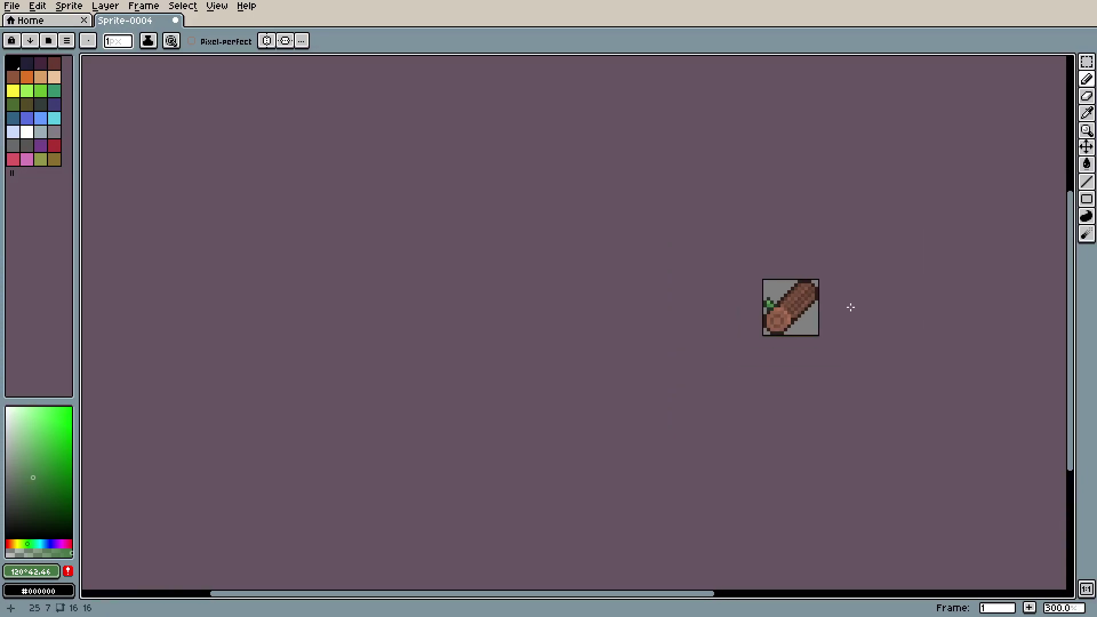
{"action": "scroll", "coordinate": [818, 303], "scroll_direction": "up", "scroll_amount": 8}
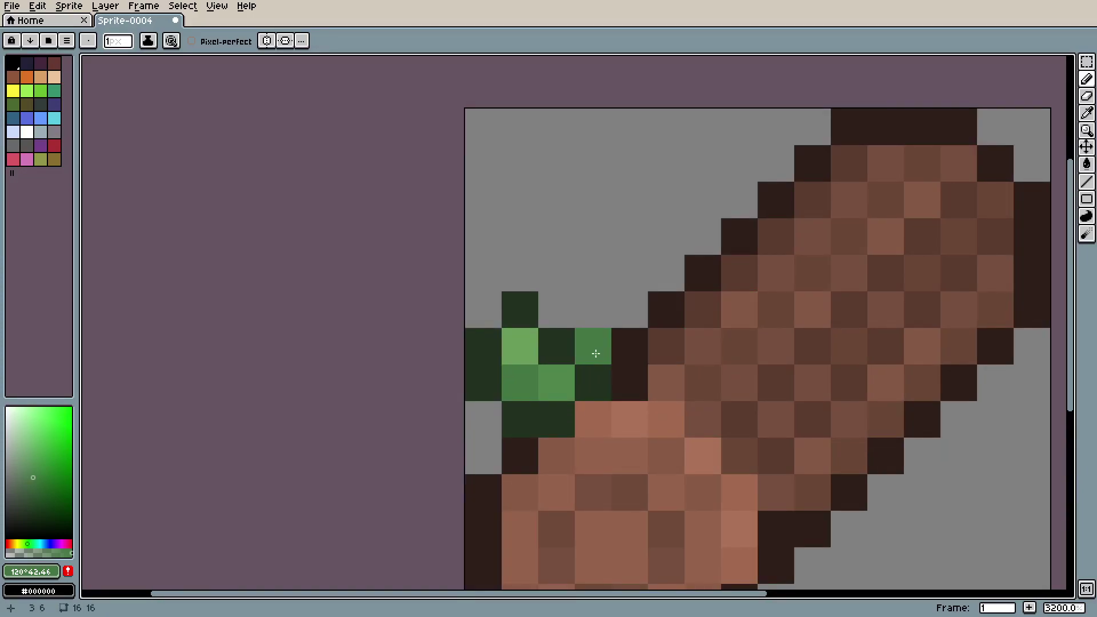
Step: Sample the end face's rim color, #ab735a, lighten it to HSV 18°, 43, 73 and repaint the rim's upper and right-hand pixels
{"action": "scroll", "coordinate": [652, 343], "scroll_direction": "down", "scroll_amount": 3}
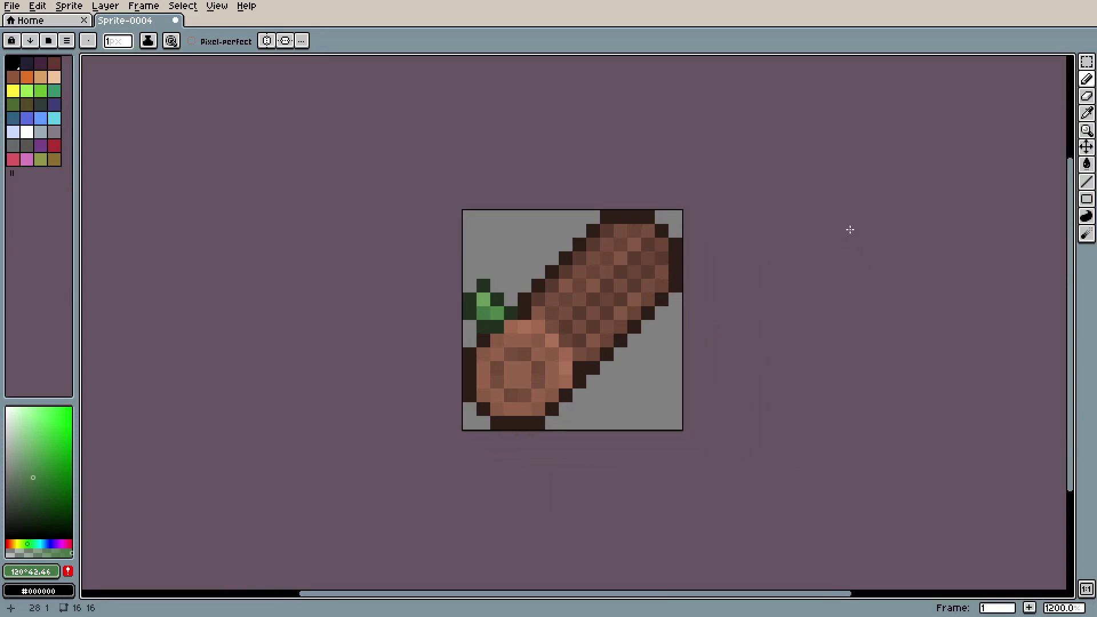
{"action": "scroll", "coordinate": [828, 233], "scroll_direction": "up", "scroll_amount": 1}
{"action": "key", "text": "i"}
{"action": "left_click_drag", "start_coordinate": [808, 265], "coordinate": [864, 260]}
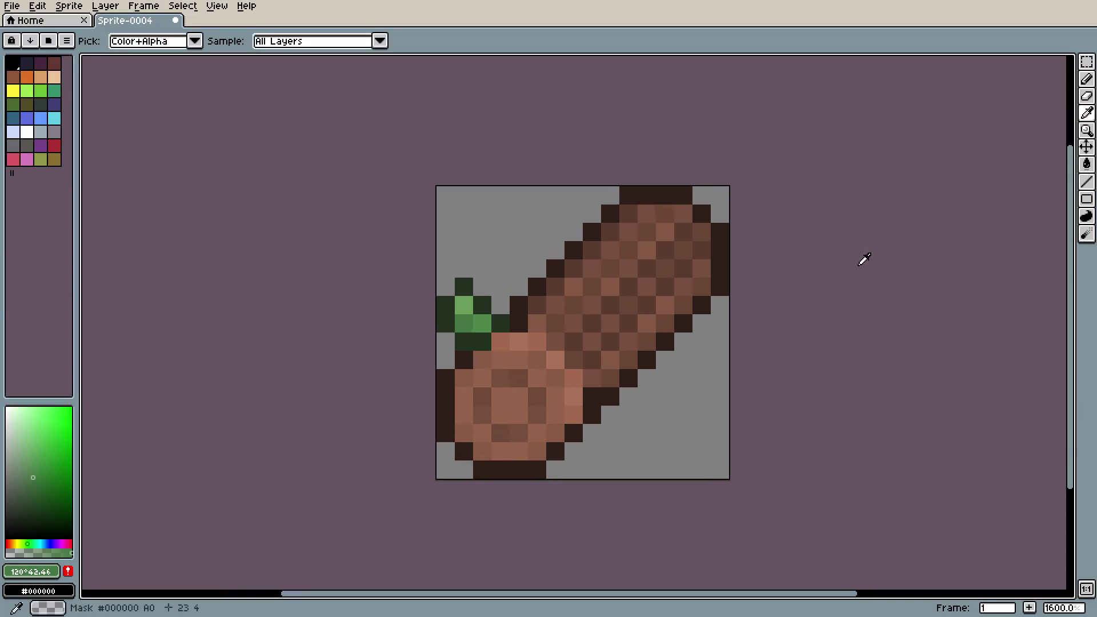
{"action": "scroll", "coordinate": [910, 245], "scroll_direction": "down", "scroll_amount": 6}
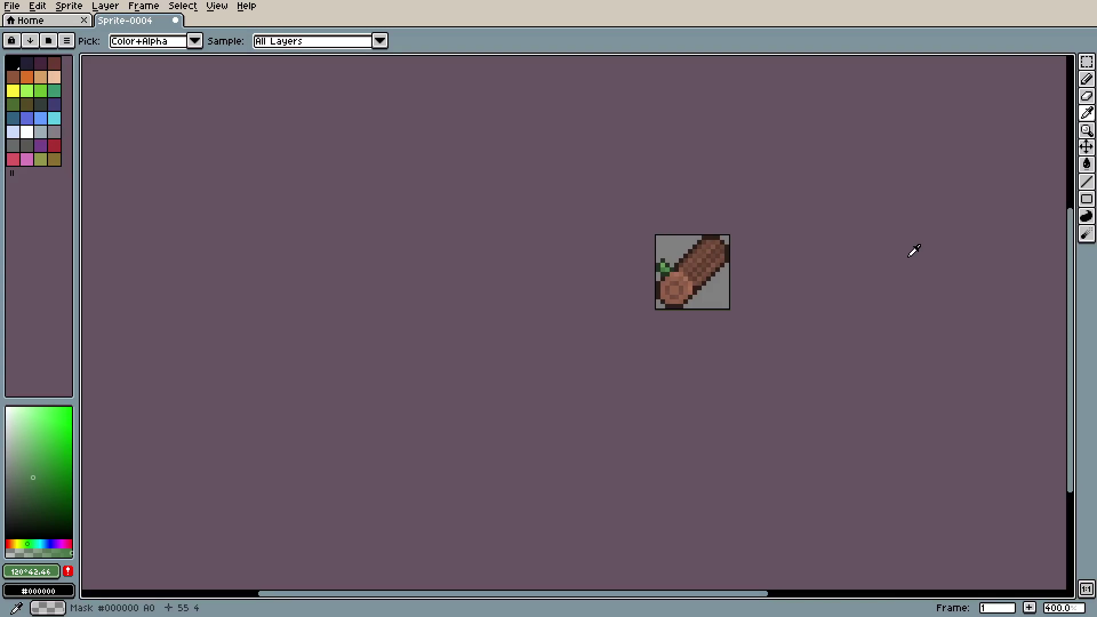
{"action": "scroll", "coordinate": [914, 246], "scroll_direction": "down", "scroll_amount": 1}
{"action": "scroll", "coordinate": [914, 245], "scroll_direction": "up", "scroll_amount": 10}
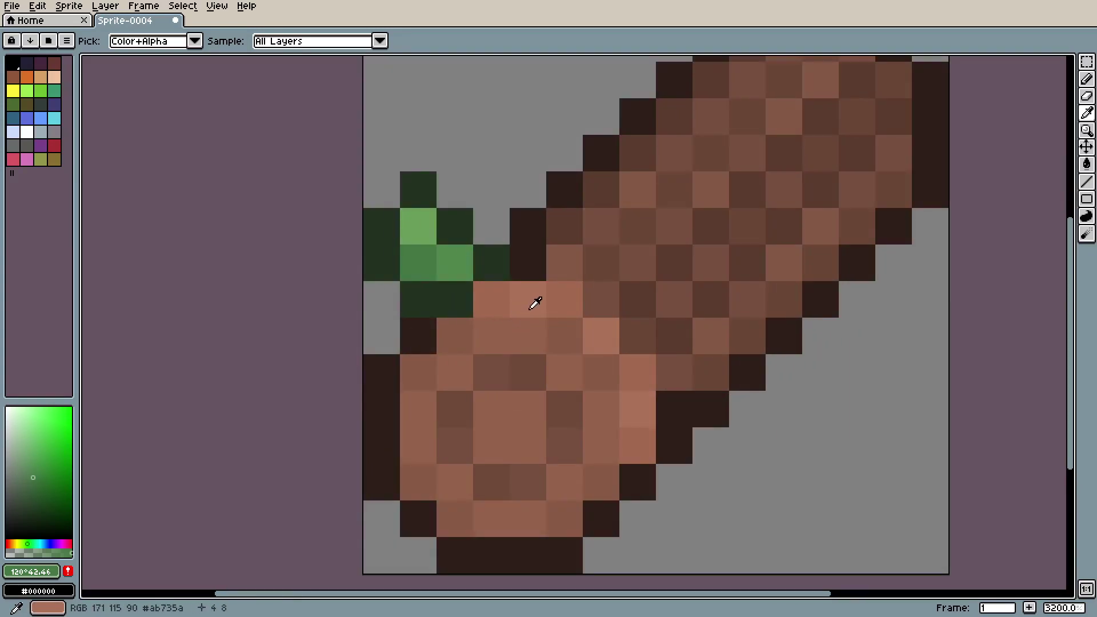
{"action": "left_click", "coordinate": [536, 303]}
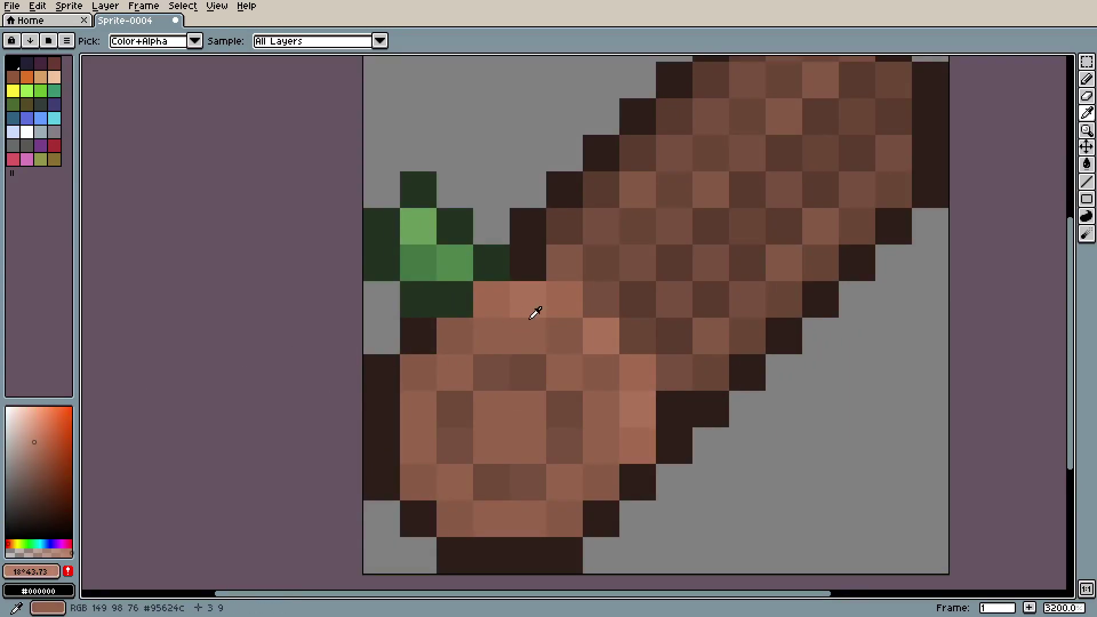
{"action": "left_click_drag", "start_coordinate": [491, 299], "coordinate": [563, 300]}
{"action": "mouse_move", "coordinate": [599, 337]}
{"action": "left_mouse_down"}
{"action": "mouse_move", "coordinate": [632, 405]}
{"action": "mouse_move", "coordinate": [629, 441]}
{"action": "left_mouse_up"}
{"action": "scroll", "coordinate": [764, 412], "scroll_direction": "down", "scroll_amount": 10}
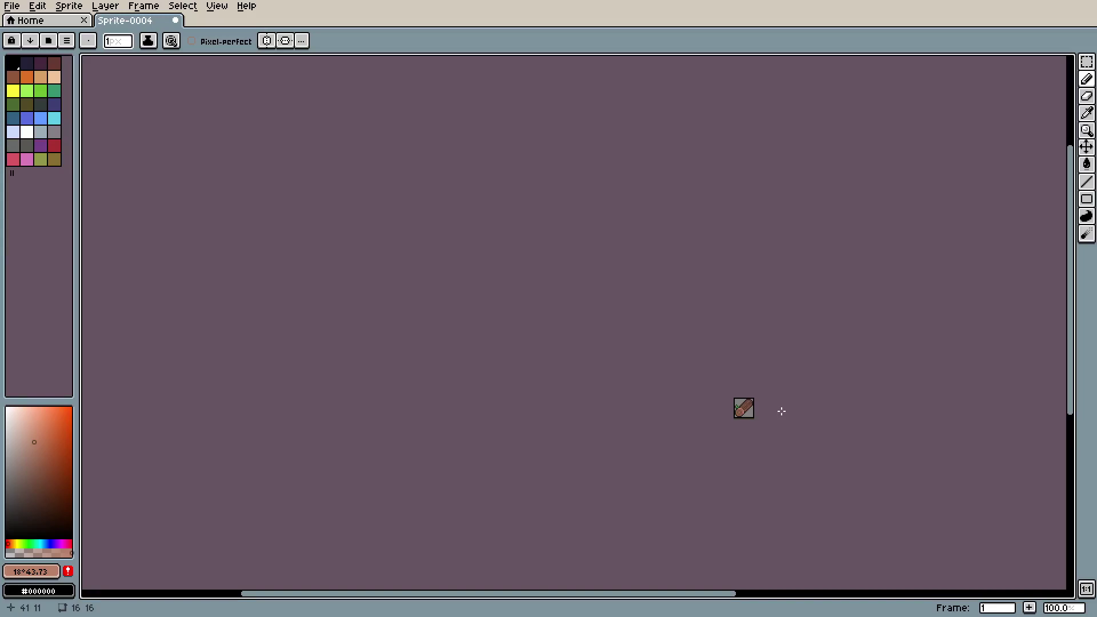
{"action": "scroll", "coordinate": [781, 411], "scroll_direction": "up", "scroll_amount": 10}
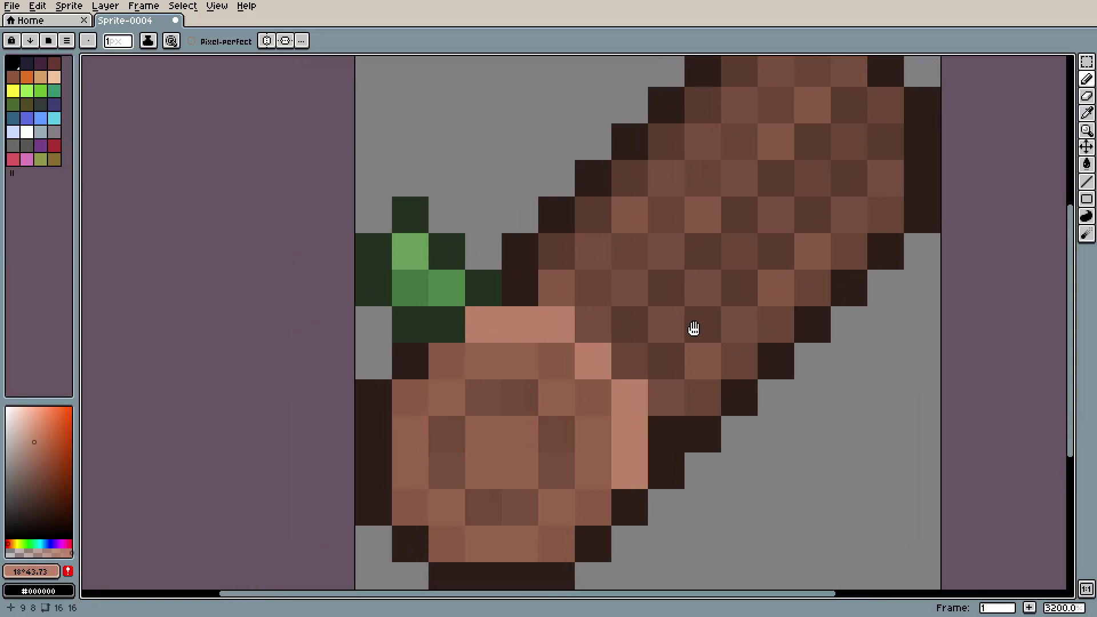
Step: Try to repaint the first upper rim pixel and one right-hand rim pixel of the end face in the dark outline color, #2f1f19
{"action": "left_click", "coordinate": [534, 274], "text": "alt"}
{"action": "left_click", "coordinate": [485, 318]}
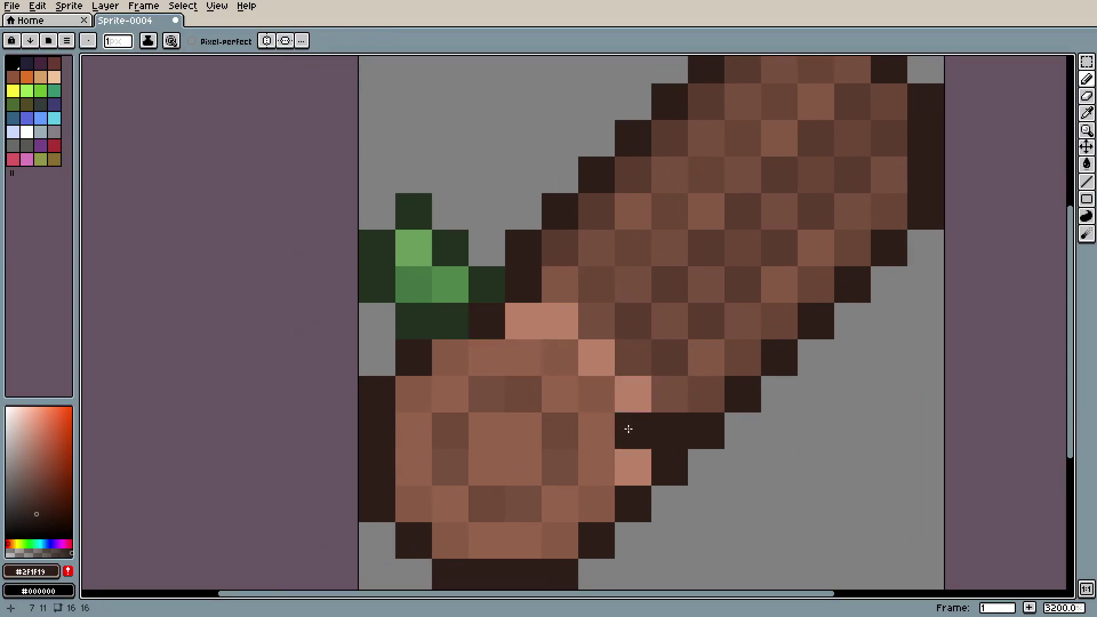
{"action": "left_click", "coordinate": [632, 467]}
{"action": "scroll", "coordinate": [714, 438], "scroll_direction": "down", "scroll_amount": 1}
{"action": "scroll", "coordinate": [714, 438], "scroll_direction": "down", "scroll_amount": 5}
{"action": "scroll", "coordinate": [749, 437], "scroll_direction": "up", "scroll_amount": 5}
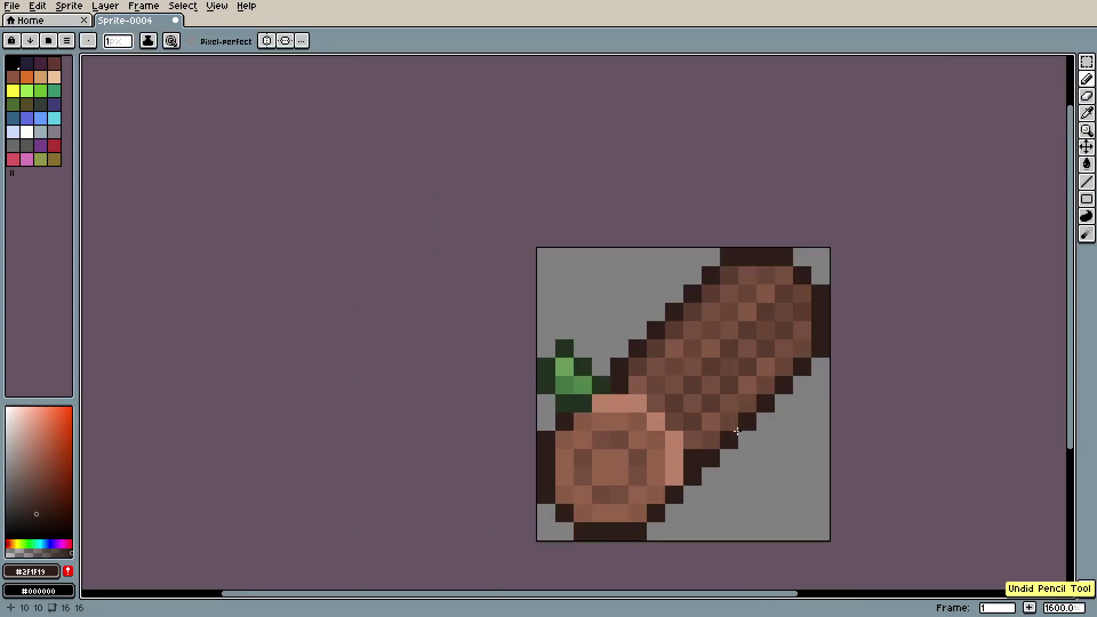
Step: Try bark brown #855946 on the outline pixel joining the leaf to the log, and undo the trial
{"action": "left_click_drag", "start_coordinate": [726, 404], "coordinate": [727, 387]}
{"action": "left_click", "coordinate": [726, 417], "text": "alt"}
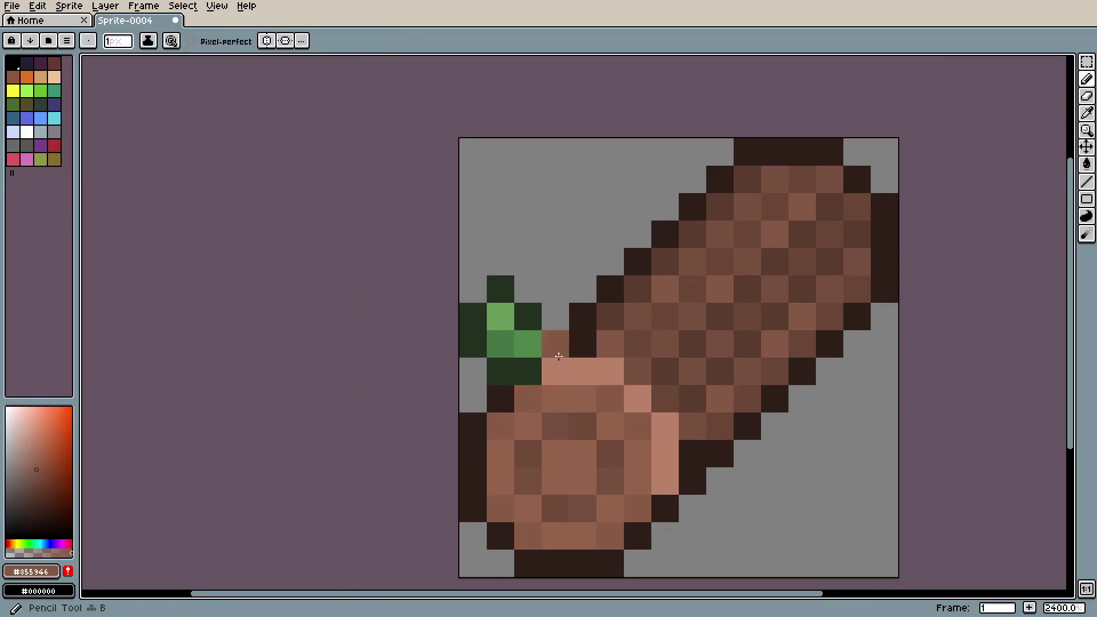
{"action": "left_click", "coordinate": [568, 371]}
{"action": "key", "text": "ctrl+z"}
{"action": "scroll", "coordinate": [883, 384], "scroll_direction": "down", "scroll_amount": 6}
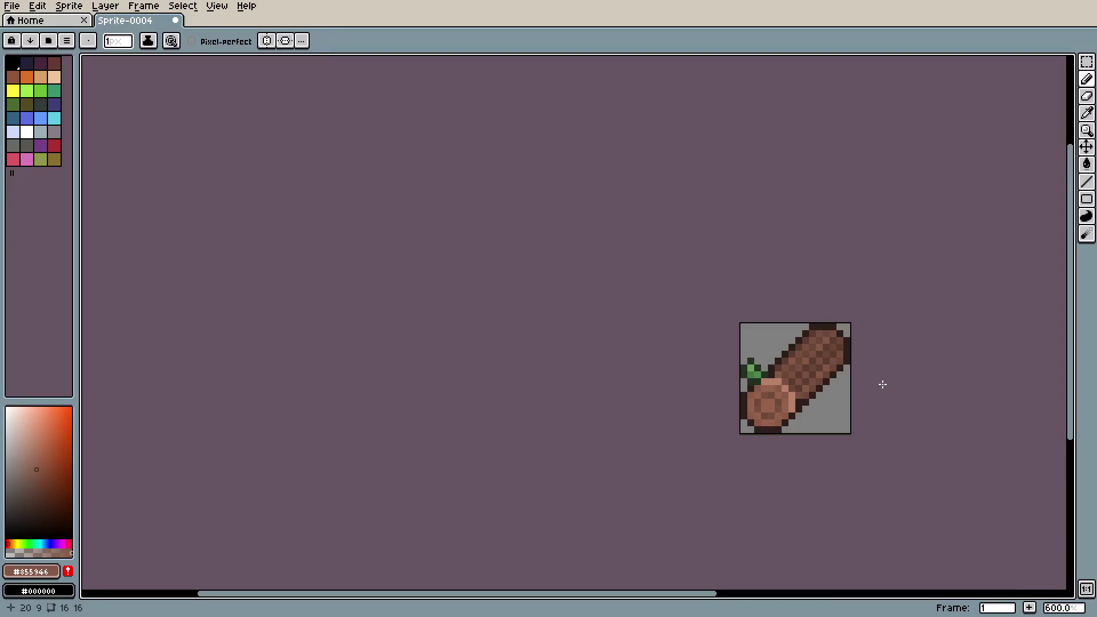
{"action": "left_click_drag", "start_coordinate": [883, 384], "coordinate": [725, 296]}
{"action": "key", "text": "ctrl+z"}
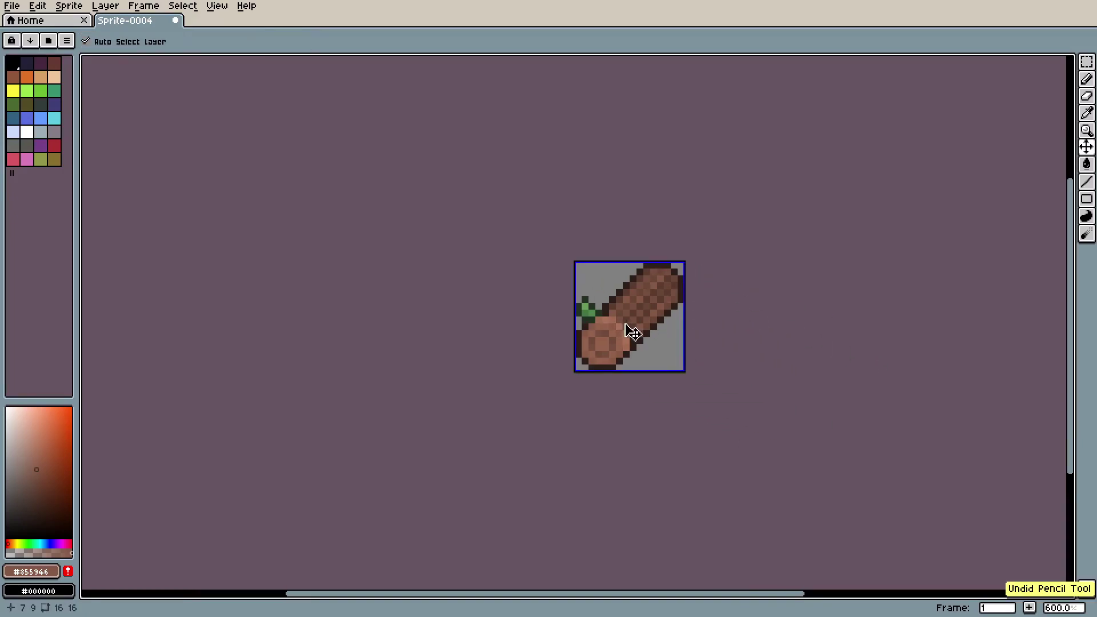
Step: Sample the end face's rim color, #ab735a, and check how the whole sprite reads at small size
{"action": "scroll", "coordinate": [608, 322], "scroll_direction": "up", "scroll_amount": 7}
{"action": "left_click", "coordinate": [556, 288], "text": "alt"}
{"action": "mouse_move", "coordinate": [555, 288]}
{"action": "left_mouse_down"}
{"action": "mouse_move", "coordinate": [630, 295]}
{"action": "mouse_move", "coordinate": [677, 333]}
{"action": "mouse_move", "coordinate": [709, 370]}
{"action": "mouse_move", "coordinate": [711, 429]}
{"action": "mouse_move", "coordinate": [742, 397]}
{"action": "left_mouse_up"}
{"action": "scroll", "coordinate": [808, 375], "scroll_direction": "down", "scroll_amount": 12}
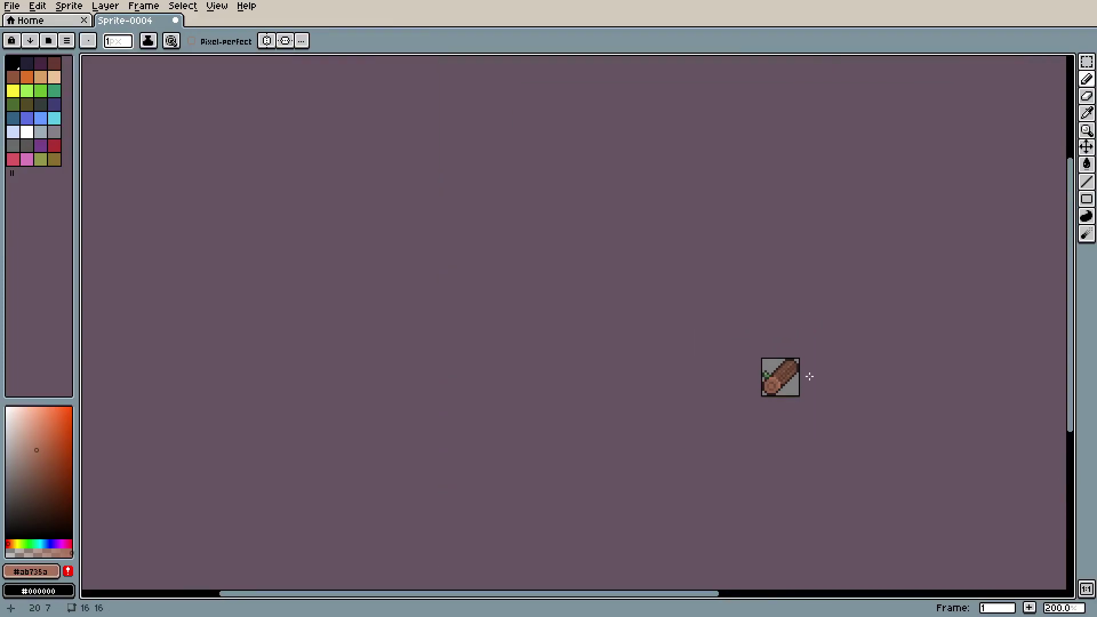
{"action": "scroll", "coordinate": [810, 377], "scroll_direction": "up", "scroll_amount": 9}
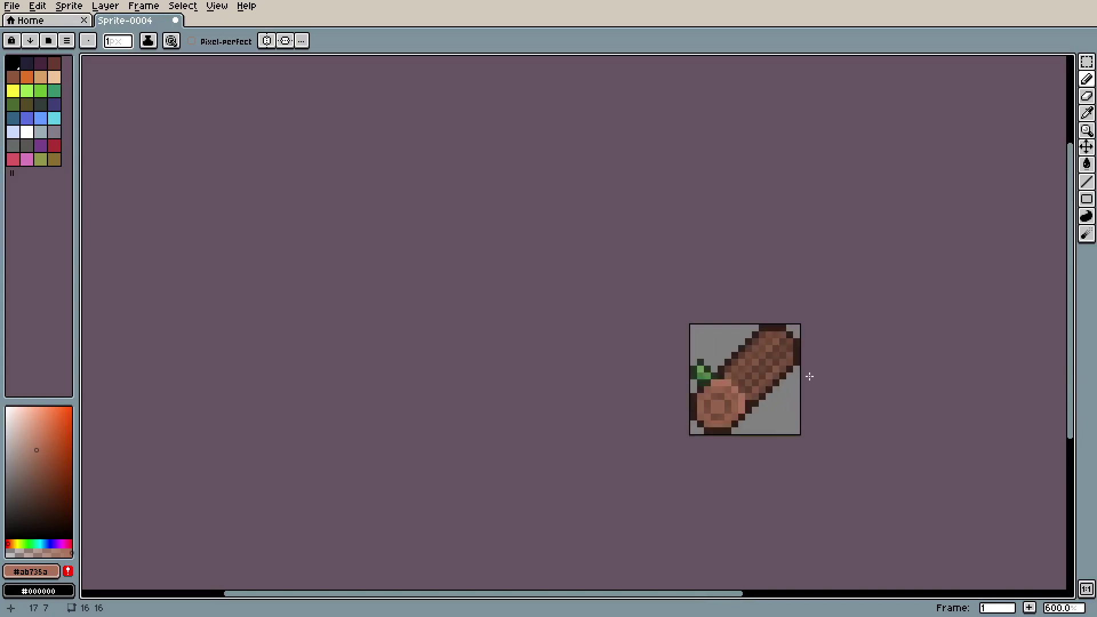